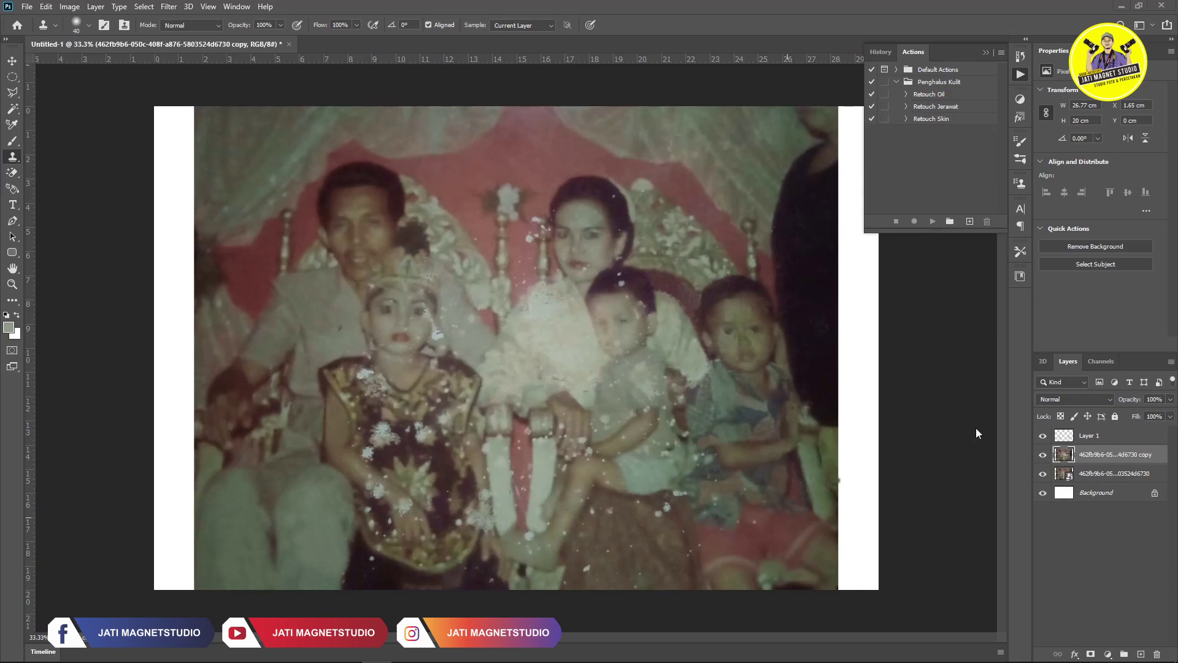
Check the image size: 30 × 20 cm at 300 pixels per inch
click(69, 7)
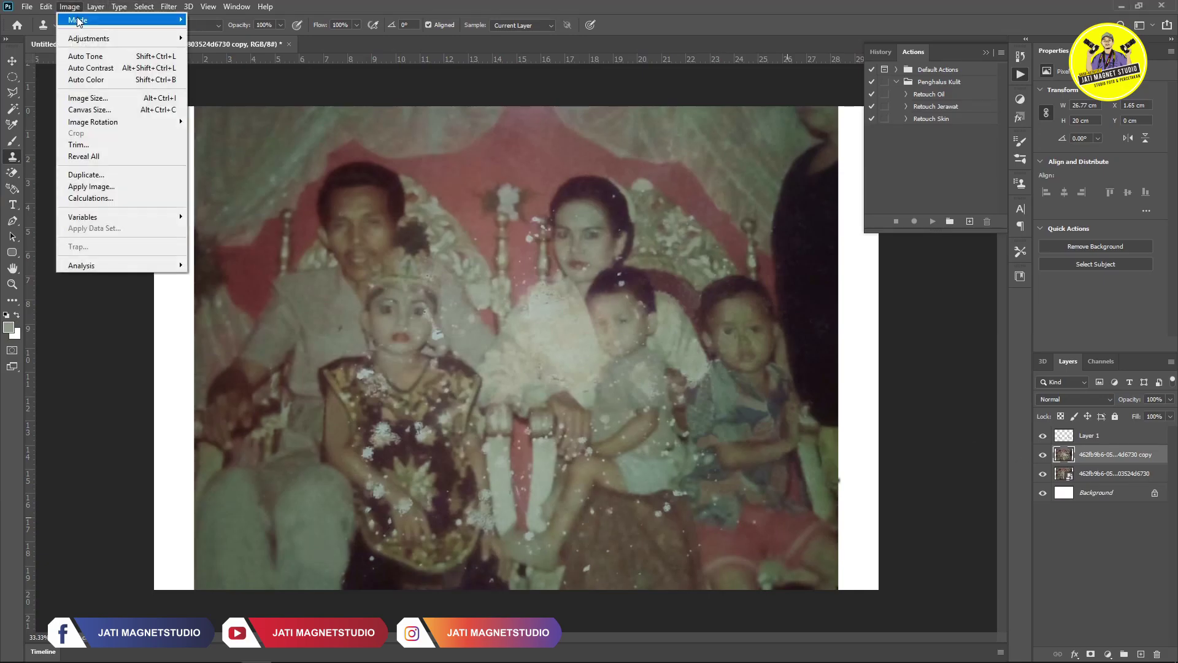
click(102, 101)
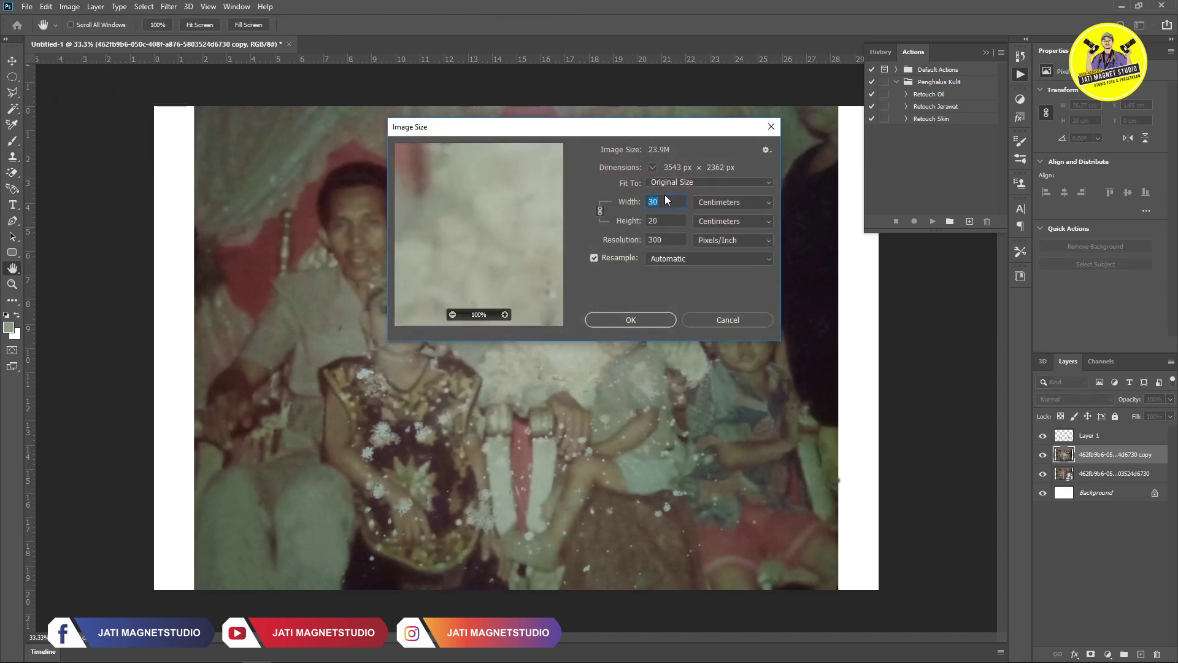
drag(640, 127, 557, 126)
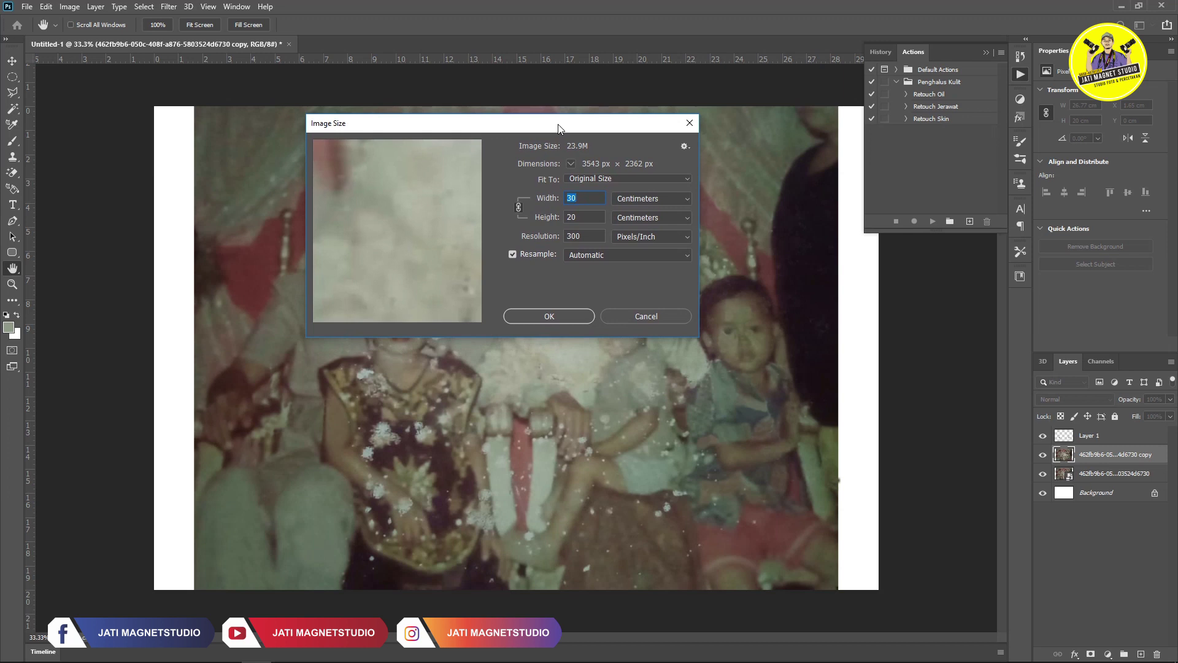
drag(558, 127, 1027, 287)
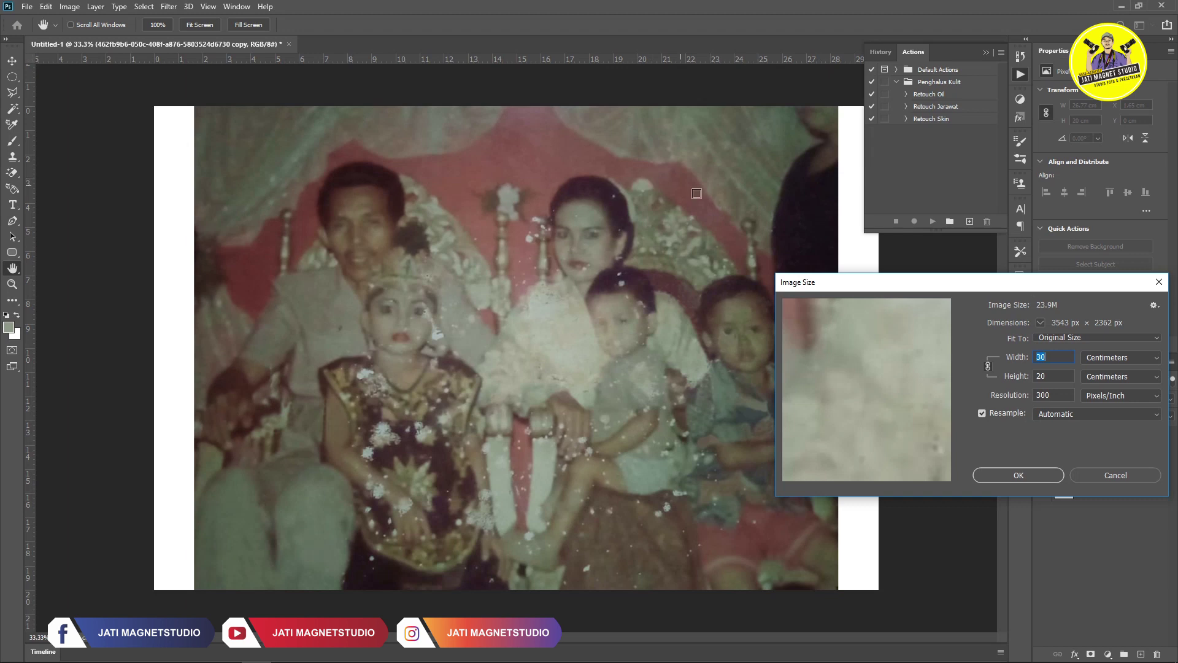
drag(977, 288, 758, 356)
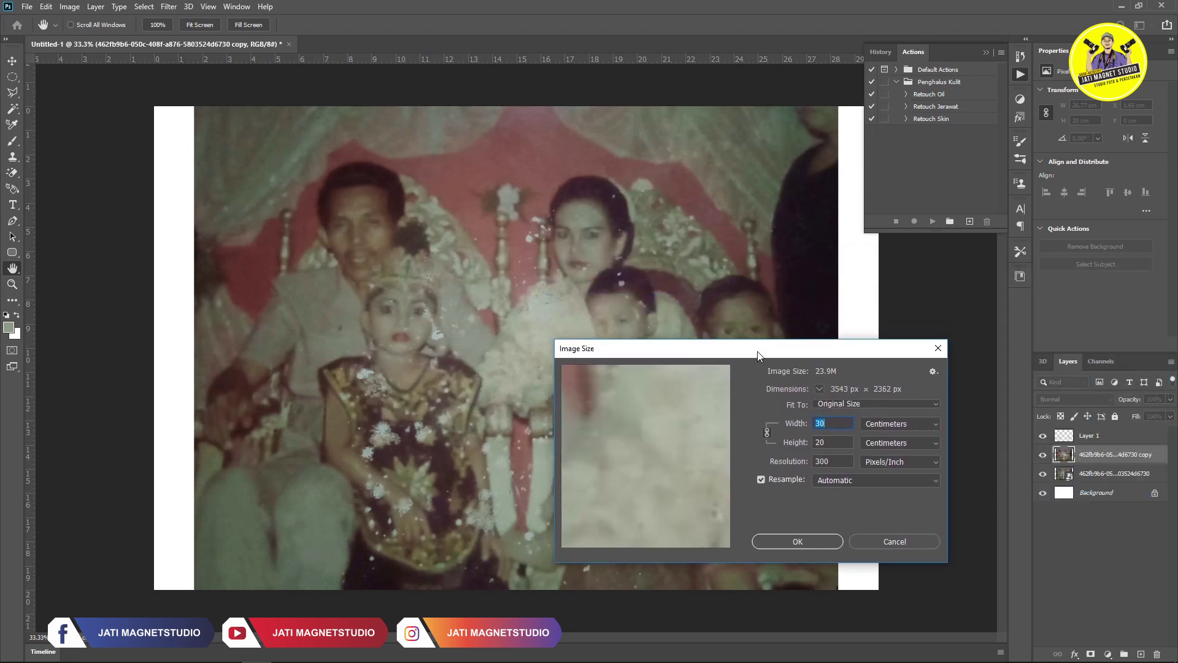
drag(758, 356, 792, 338)
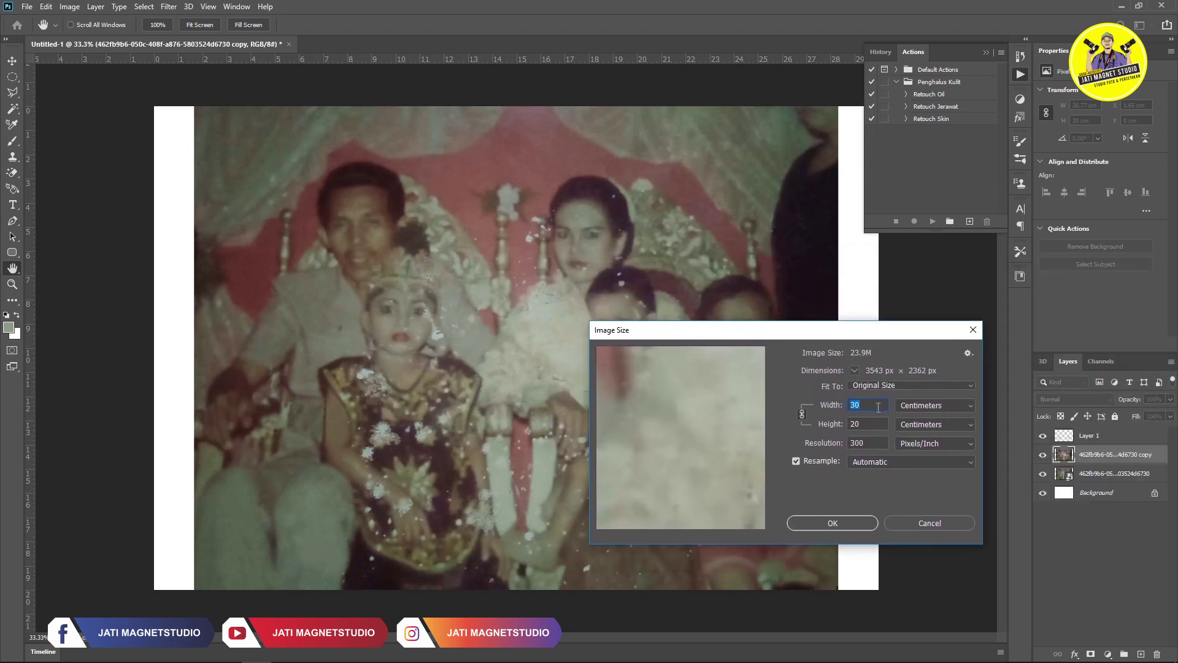
click(868, 424)
Close Image Size without resizing and hide Layer 1
click(904, 524)
key(s)
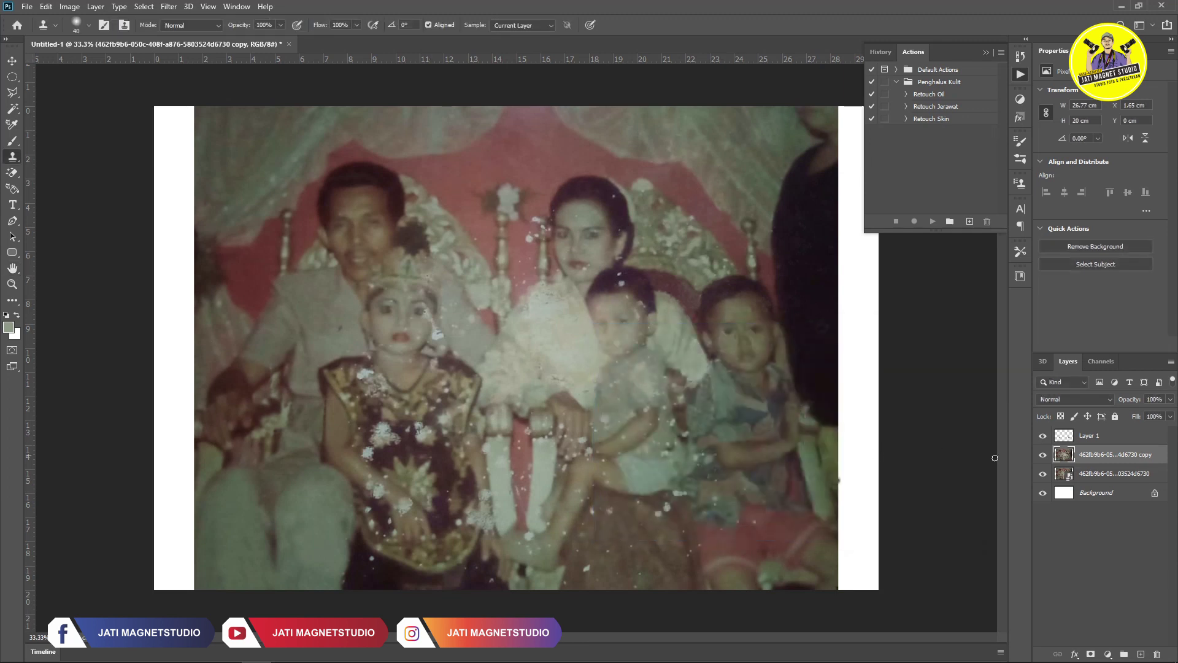
drag(1043, 435, 1042, 465)
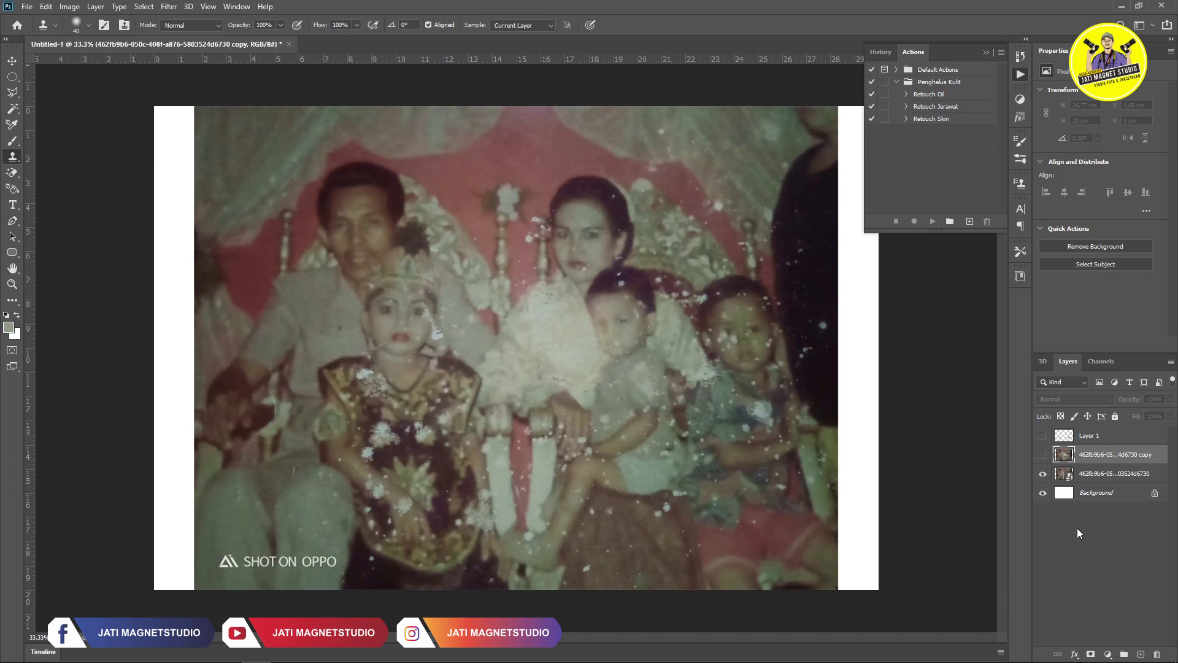
click(1043, 454)
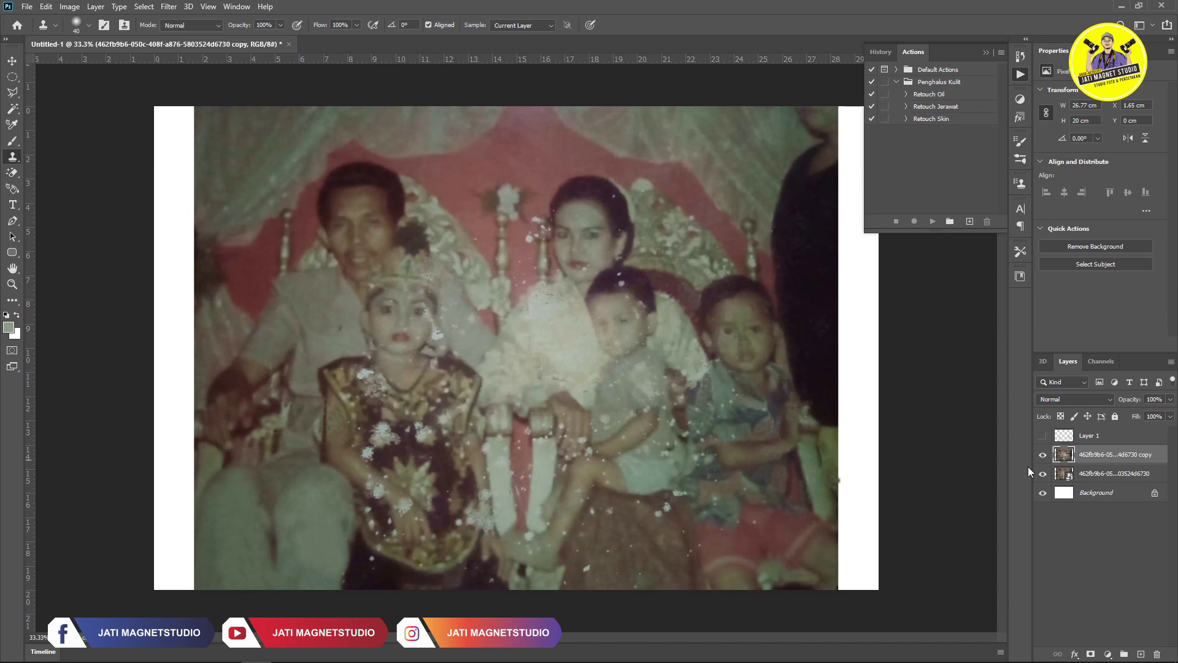
Toggle the copy layer's visibility to compare it with the watermarked original, leaving it shown
click(1043, 455)
click(1043, 455)
click(1043, 455)
click(1043, 454)
click(1094, 475)
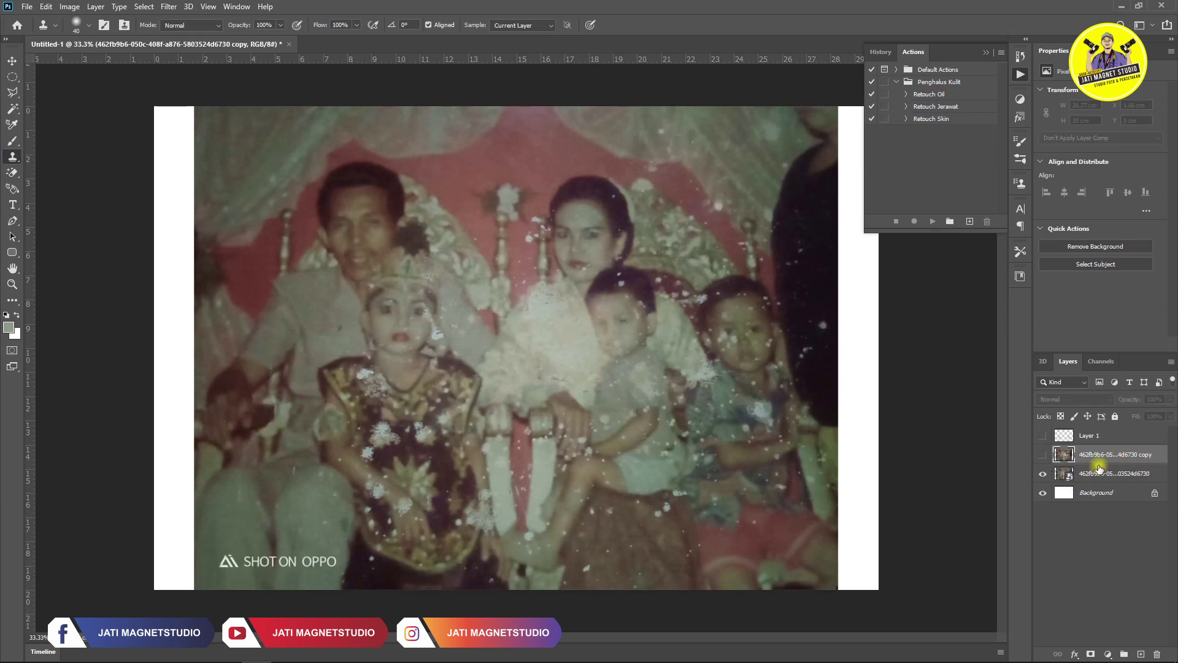
click(1043, 455)
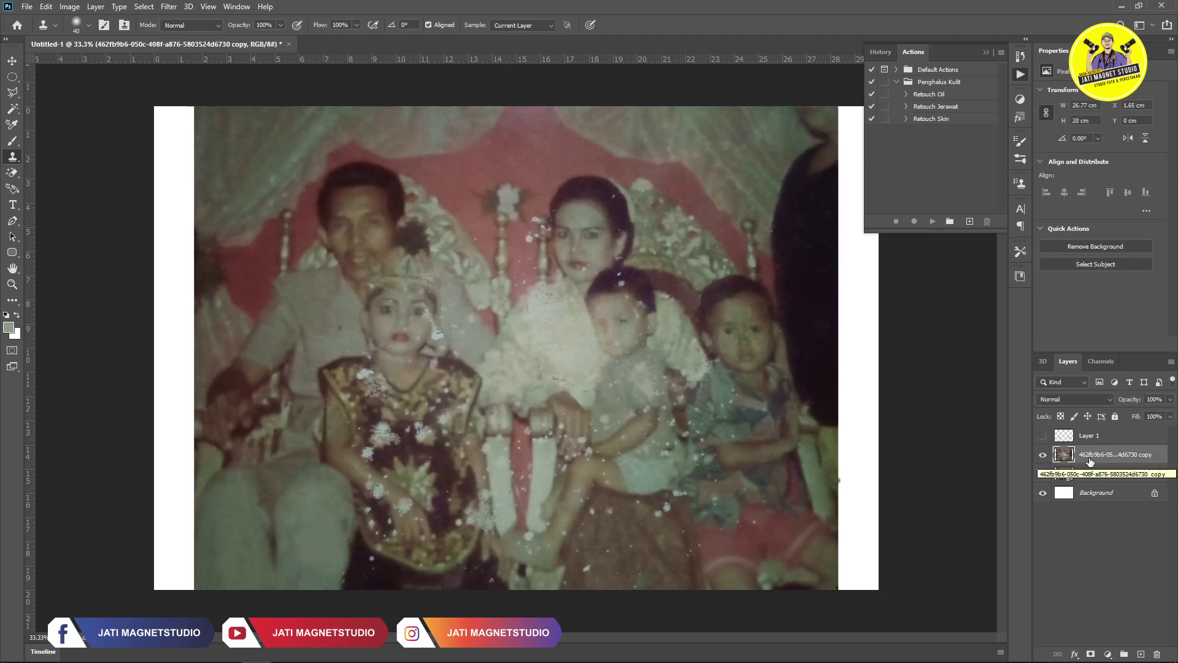
click(1043, 455)
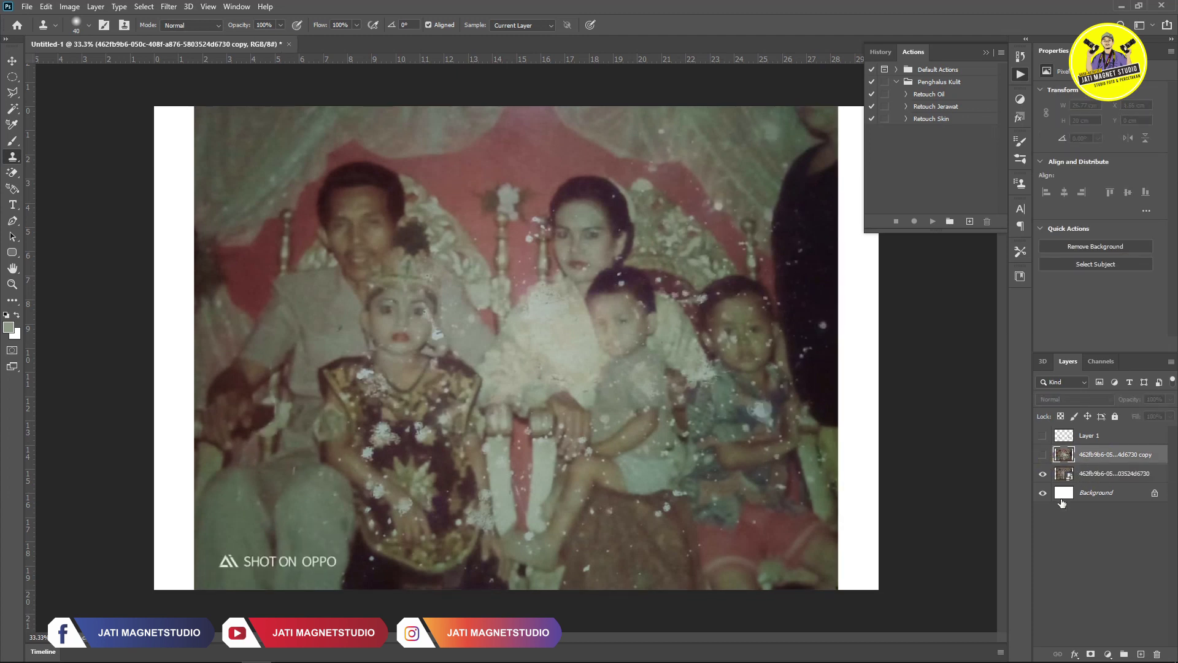
click(1043, 454)
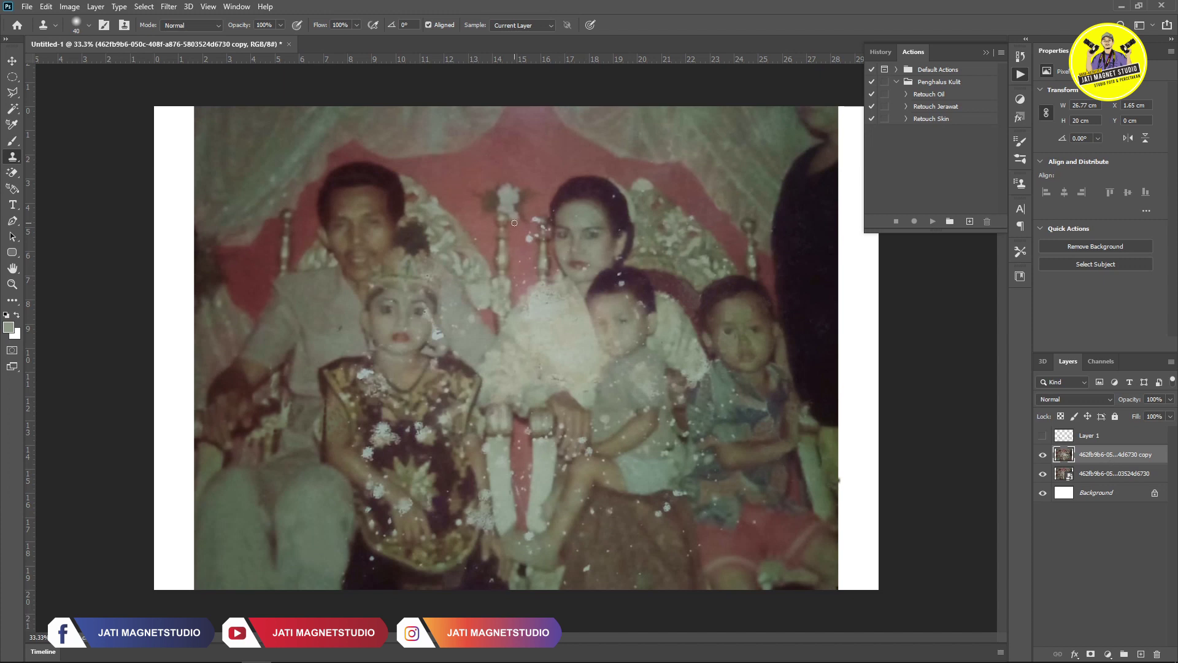
Switch to the Clone Stamp Tool, zoom to 300% on the forehead and hair, and sample clean hair
right_click(11, 158)
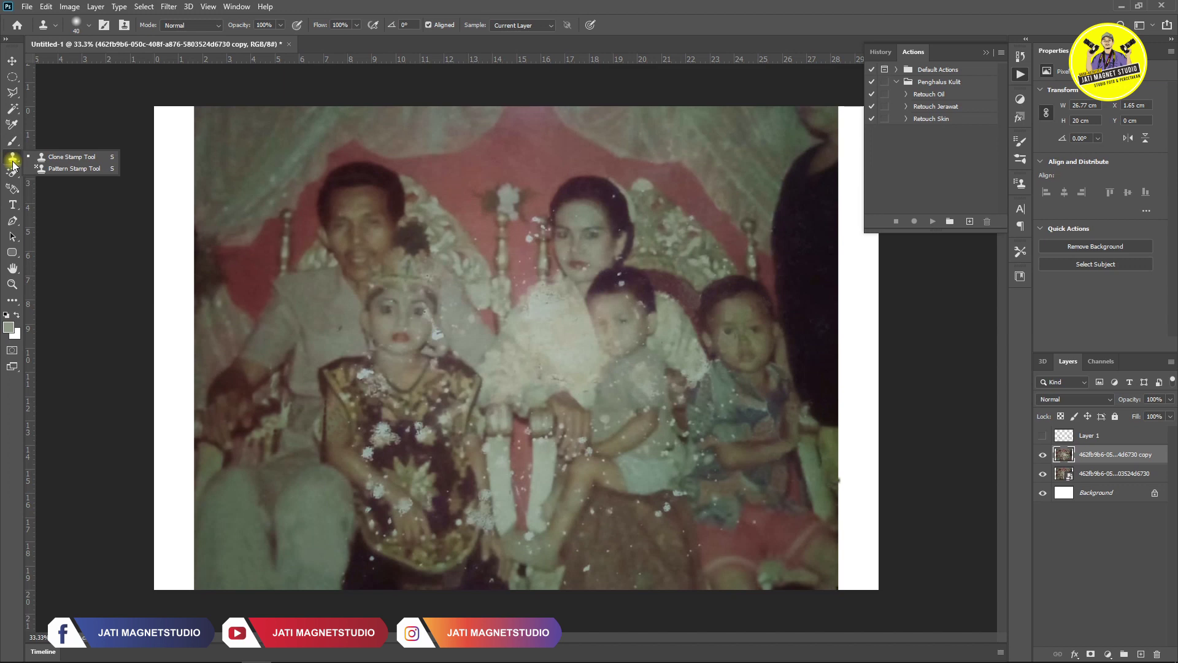
click(78, 157)
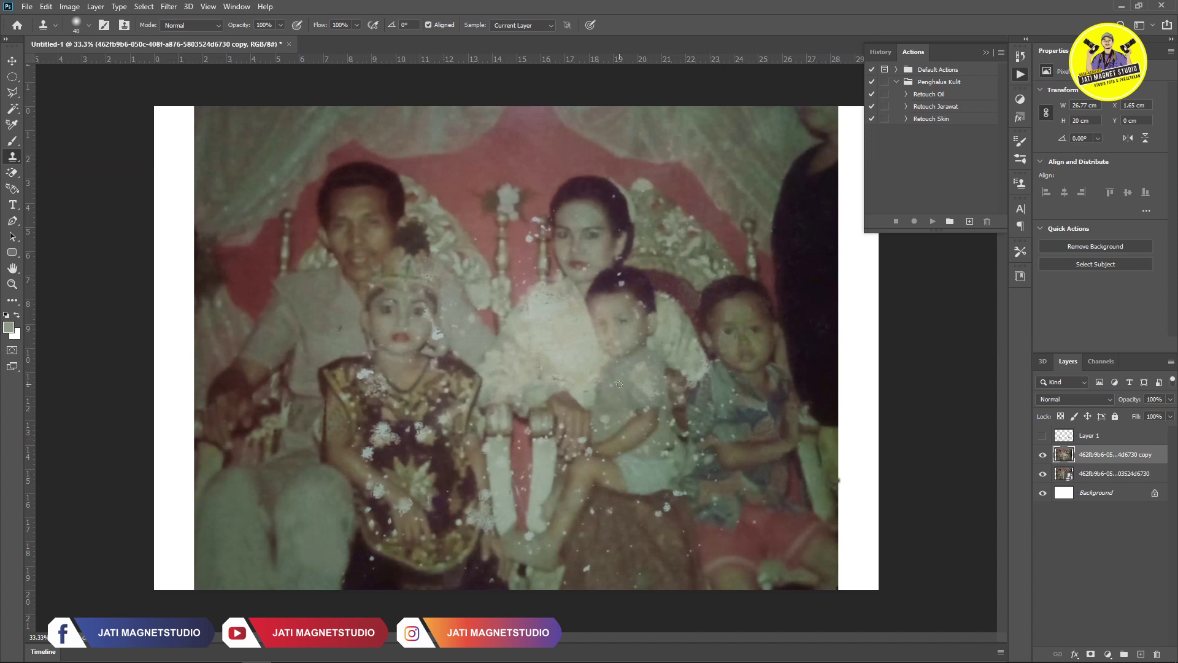
drag(579, 200, 684, 200)
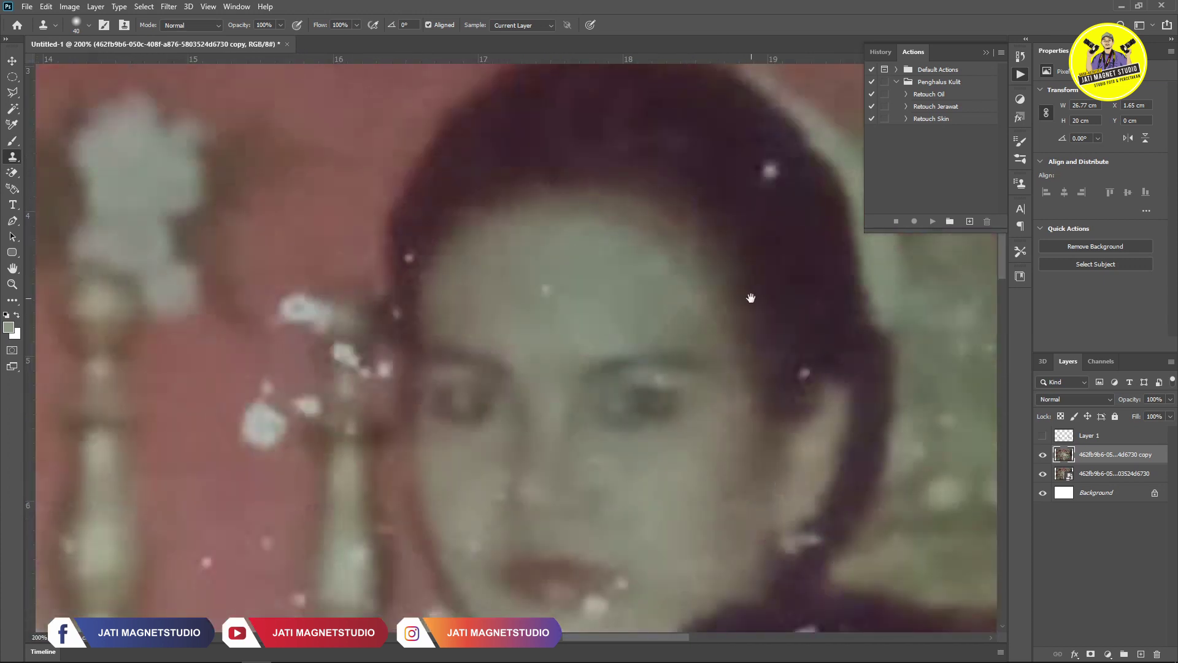
mouse_move(750, 297)
mouse_down()
mouse_move(676, 336)
mouse_move(564, 326)
mouse_up()
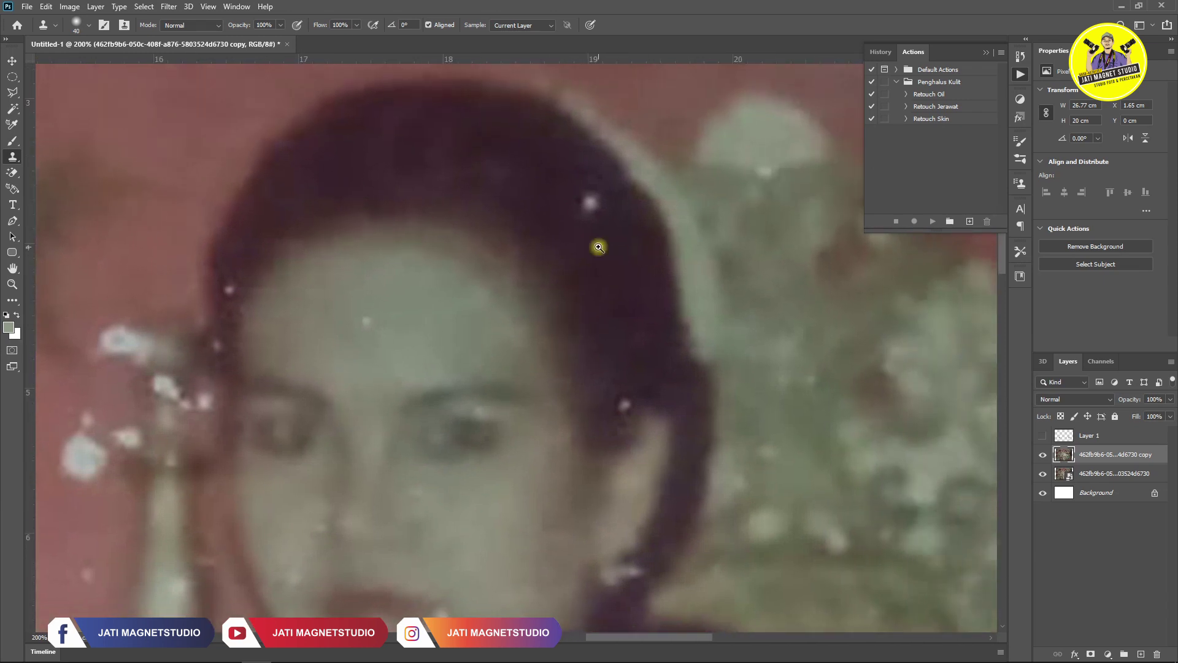
drag(599, 244, 616, 271)
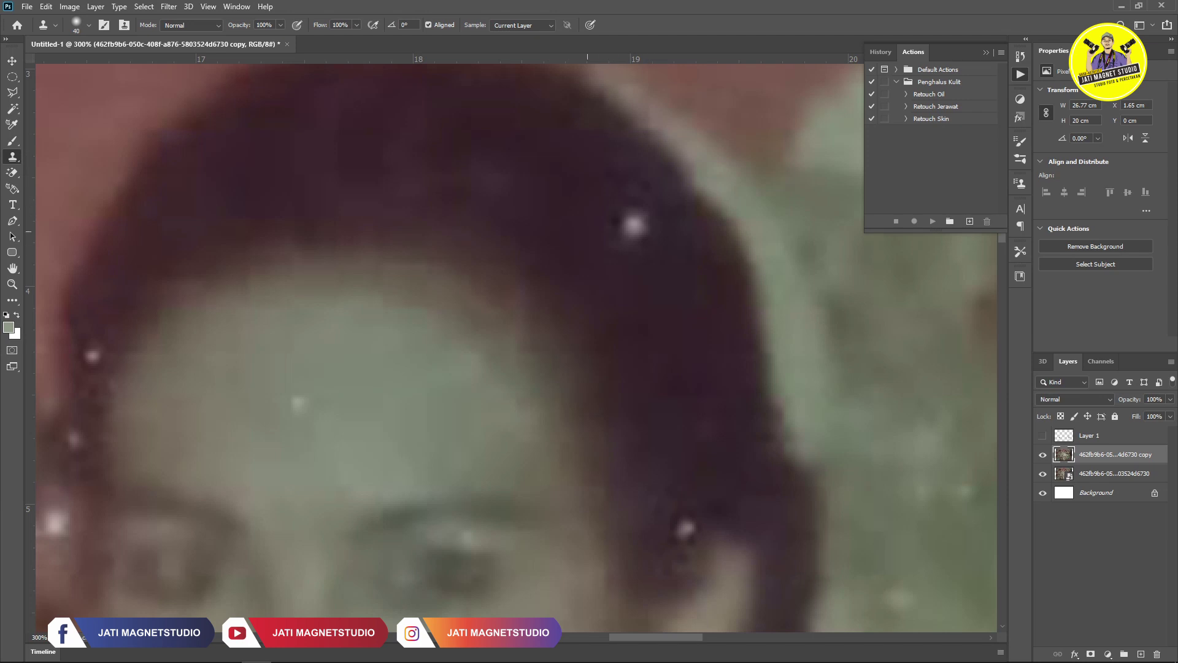
alt+click(557, 172)
Clone clean hair over the white specks in the woman's hair
click(634, 225)
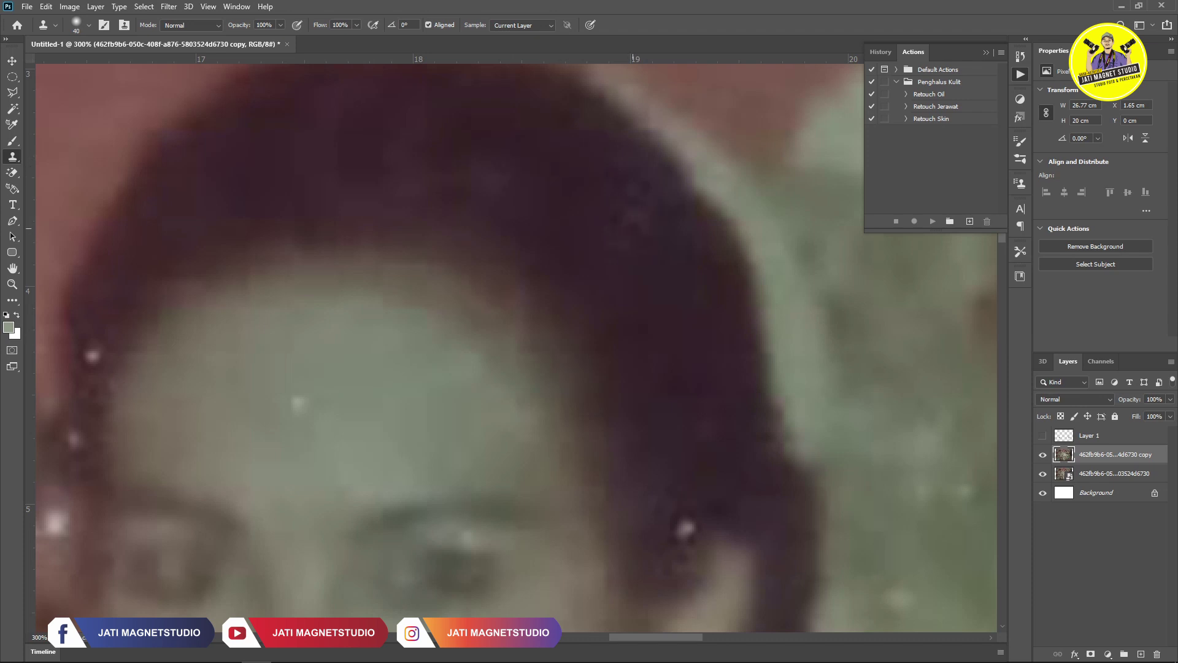
click(633, 229)
click(684, 440)
drag(397, 368, 568, 237)
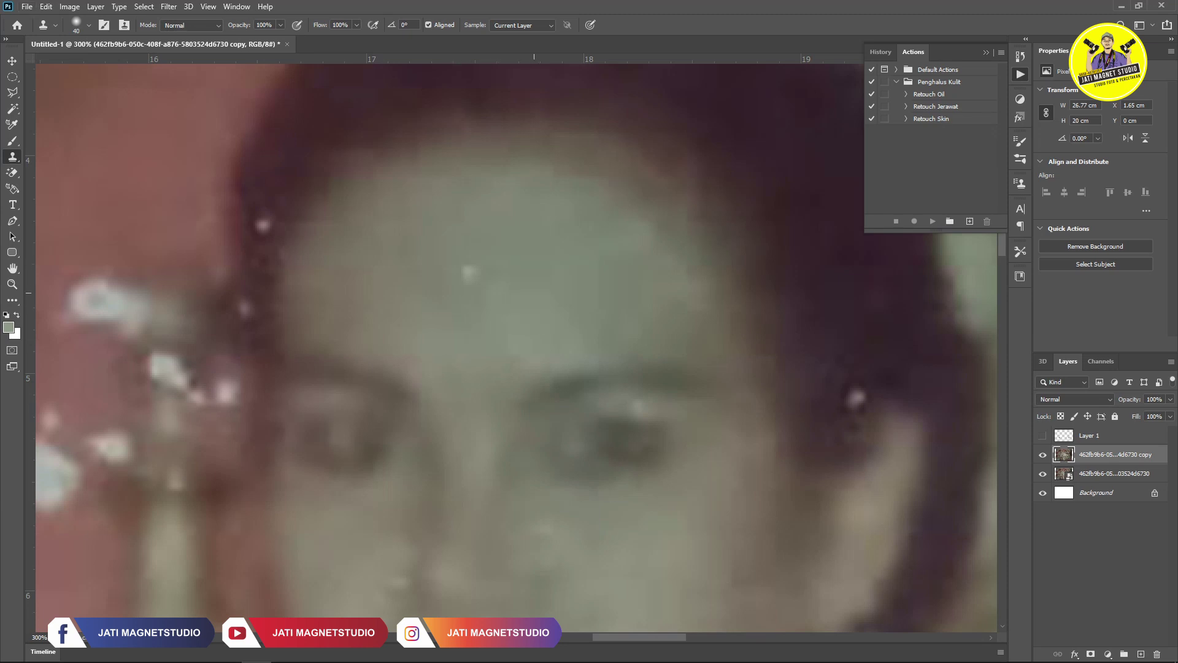
Clone clean skin over the specks on the forehead and near the nose bridge
alt+click(533, 292)
click(473, 273)
click(474, 274)
click(491, 345)
drag(645, 356, 481, 362)
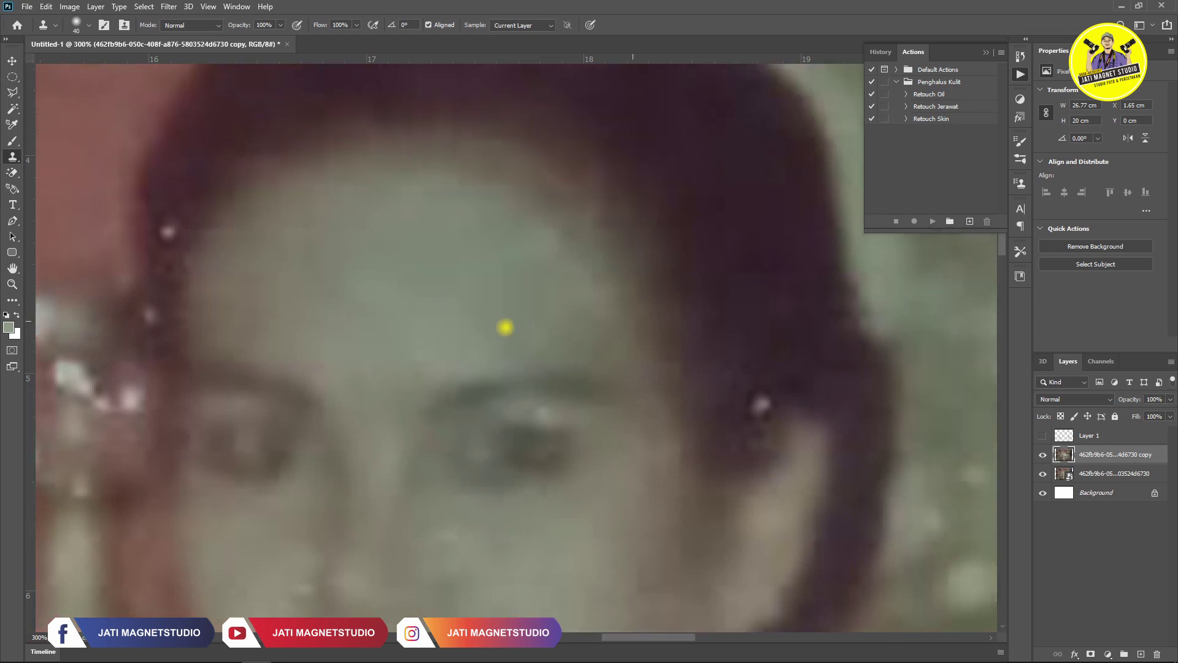
click(693, 400)
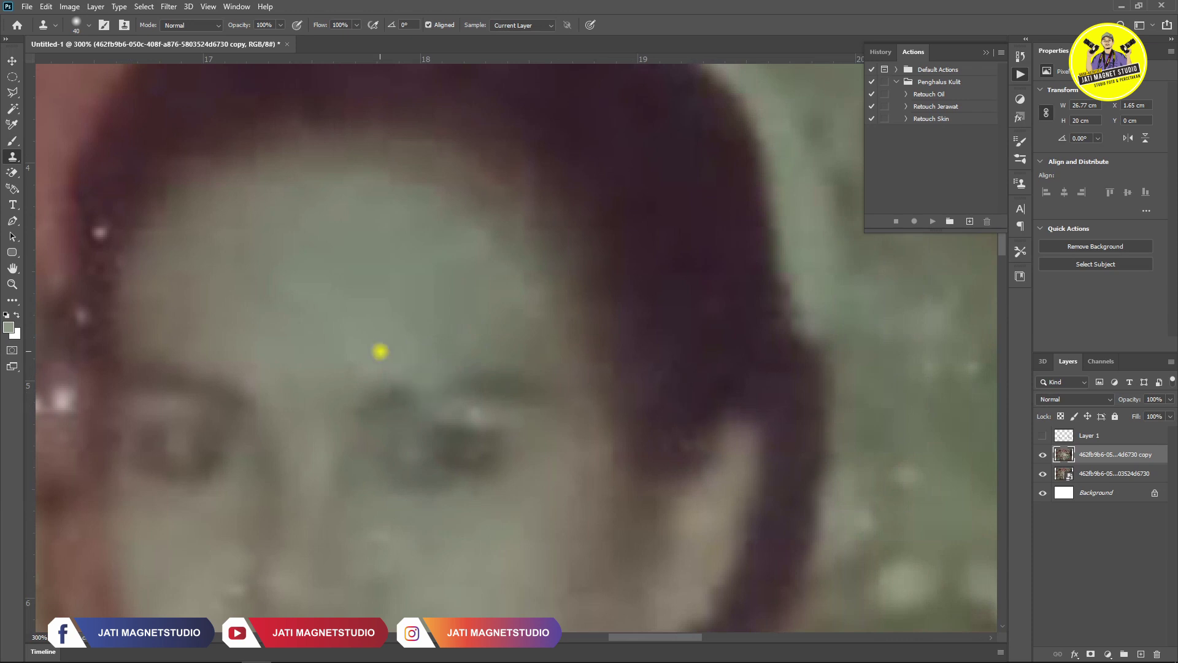
Shrink the clone brush and remove the light specks along the hairline
drag(379, 349, 775, 356)
click(518, 196)
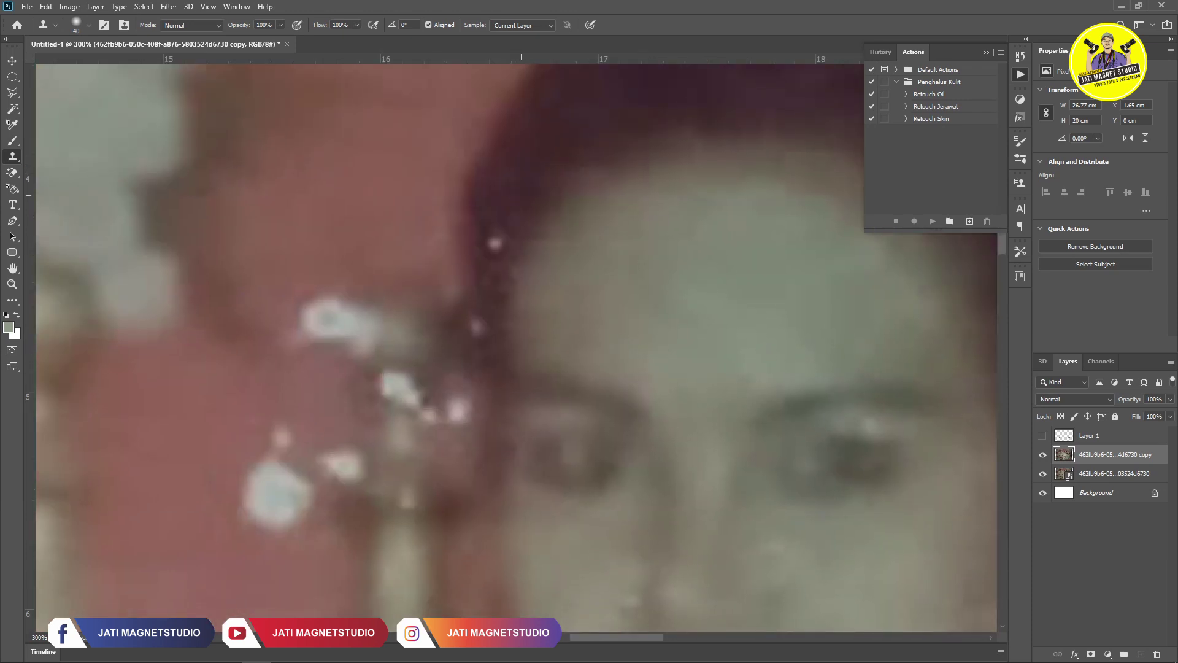
key(bracketleft)
click(497, 242)
drag(492, 266, 547, 311)
click(550, 264)
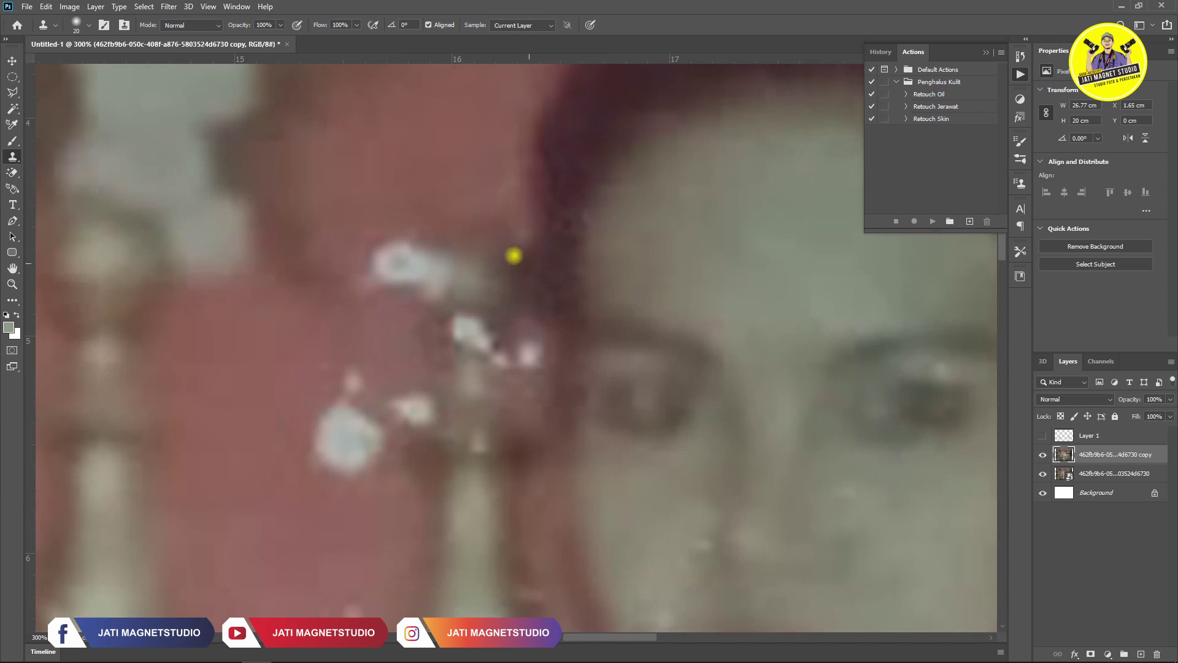
Clone darker tones over the light specks right beside the woman's face
scroll(522, 325, down, 2)
scroll(528, 323, down, 1)
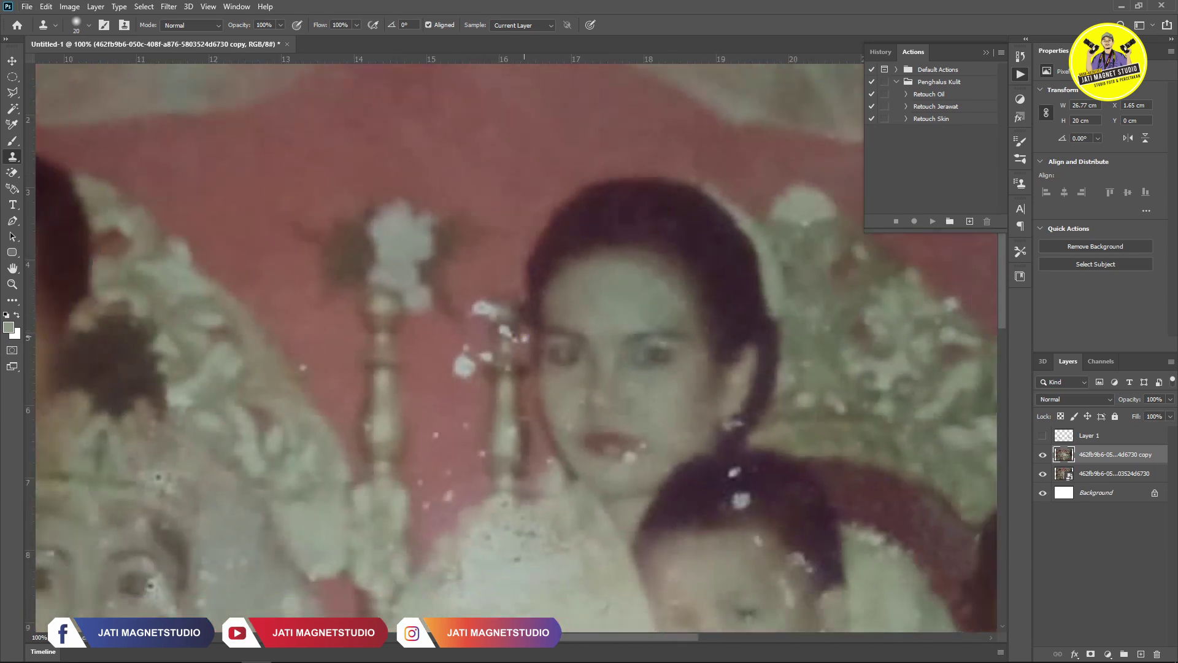
scroll(536, 319, down, 1)
scroll(466, 289, up, 1)
scroll(491, 215, up, 1)
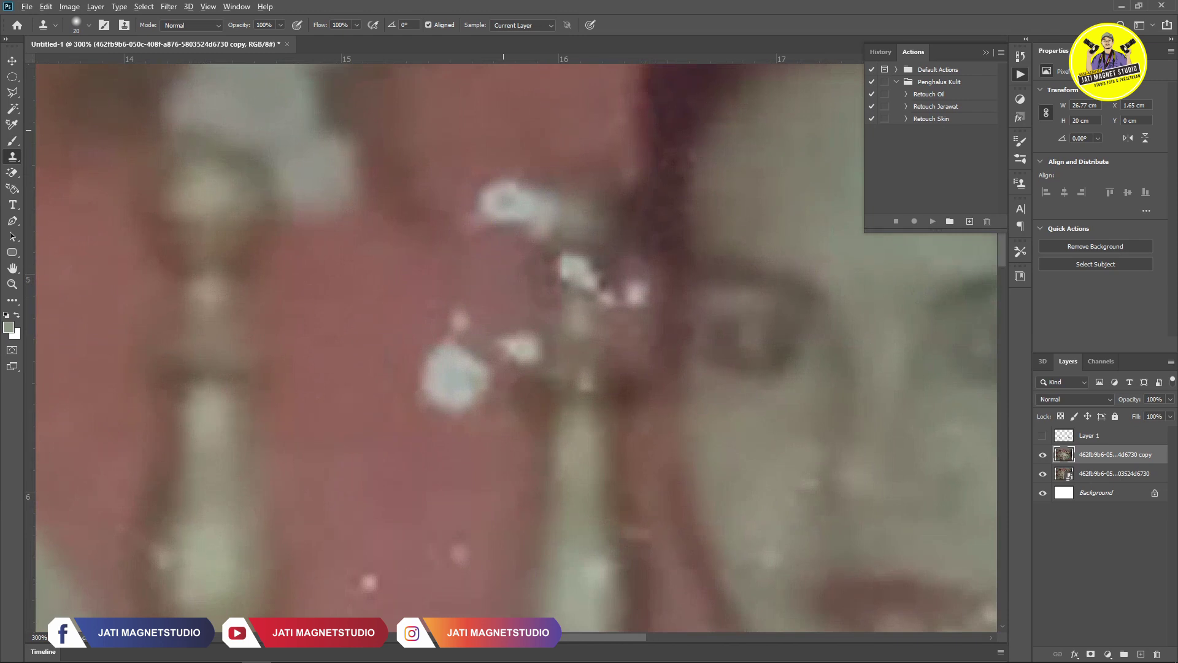
mouse_move(507, 178)
mouse_down()
mouse_move(508, 190)
mouse_move(532, 192)
mouse_move(492, 221)
mouse_move(481, 210)
mouse_up()
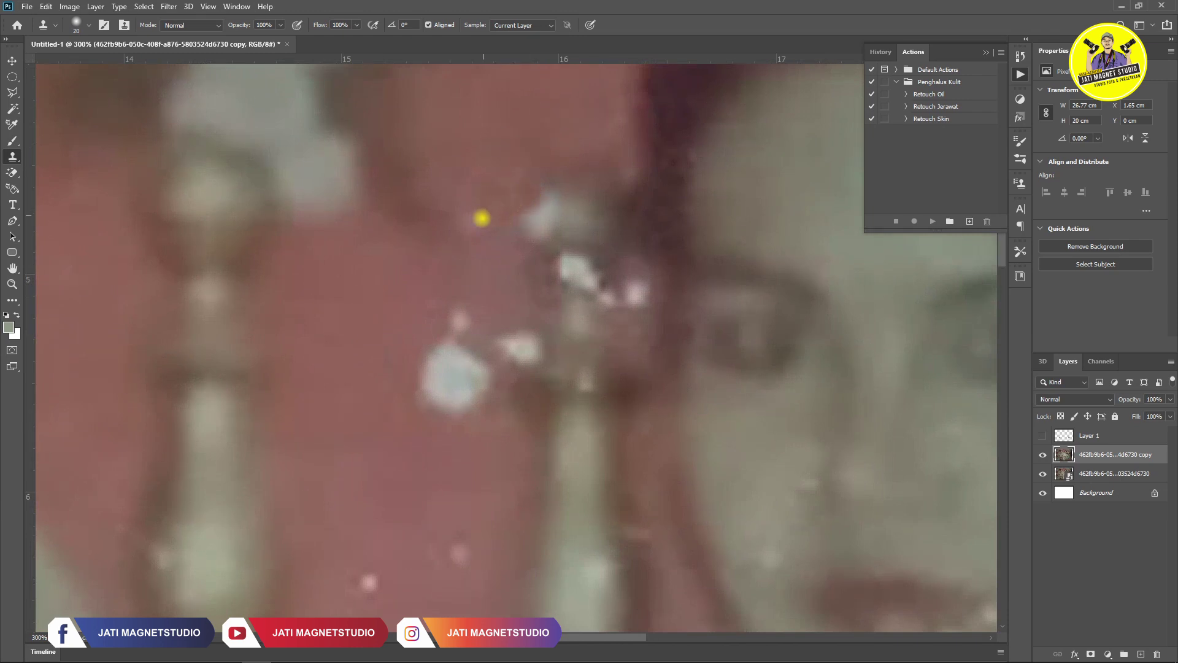
mouse_move(519, 150)
mouse_down()
mouse_move(539, 200)
mouse_move(526, 229)
mouse_move(549, 166)
mouse_move(539, 229)
mouse_move(539, 160)
mouse_move(515, 182)
mouse_move(526, 148)
mouse_up()
scroll(521, 184, down, 2)
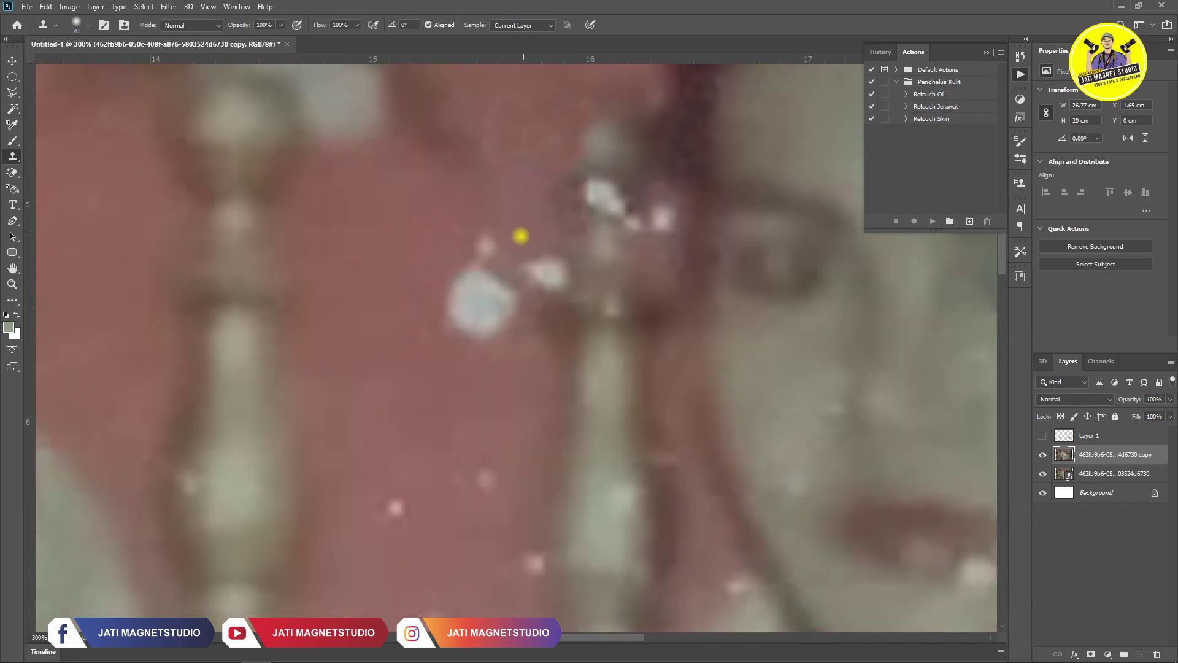
Clone away the small pink-white specks just below
mouse_move(512, 206)
mouse_down()
mouse_move(489, 249)
mouse_move(458, 218)
mouse_move(481, 245)
mouse_move(440, 234)
mouse_move(470, 271)
mouse_move(453, 257)
mouse_move(452, 289)
mouse_move(456, 271)
mouse_move(413, 289)
mouse_move(429, 281)
mouse_move(463, 329)
mouse_move(400, 332)
mouse_move(484, 329)
mouse_move(387, 331)
mouse_move(495, 307)
mouse_move(429, 302)
mouse_move(495, 295)
mouse_move(510, 310)
mouse_move(417, 330)
mouse_move(460, 332)
mouse_move(518, 309)
mouse_move(460, 271)
mouse_up()
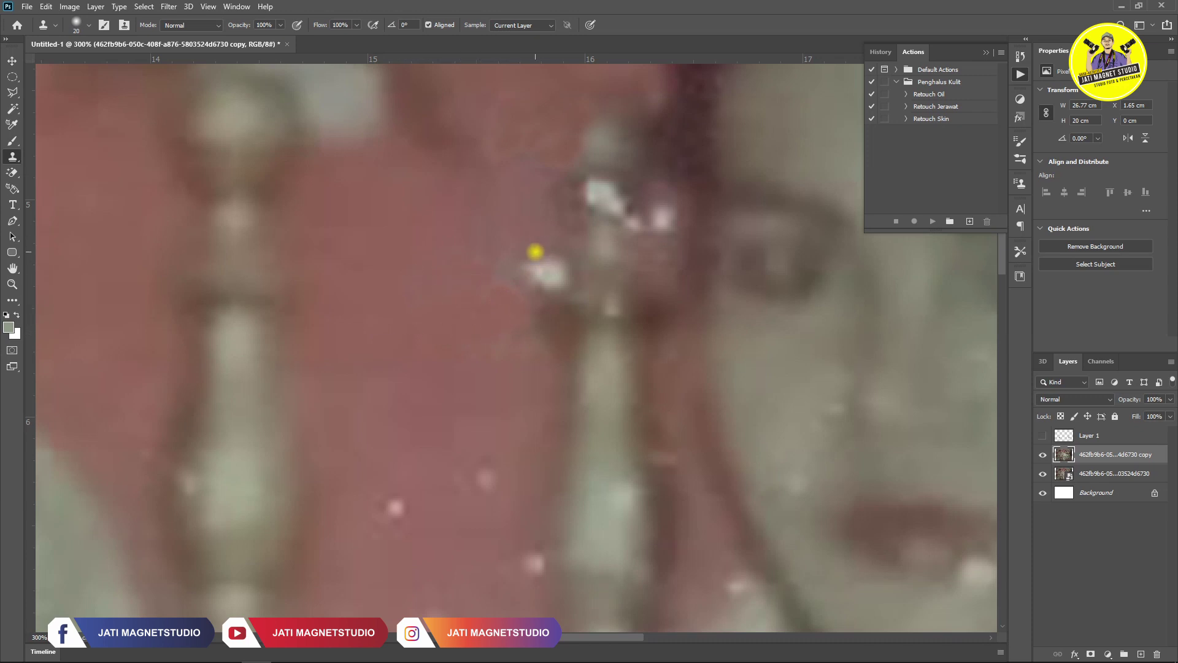
click(519, 276)
click(521, 302)
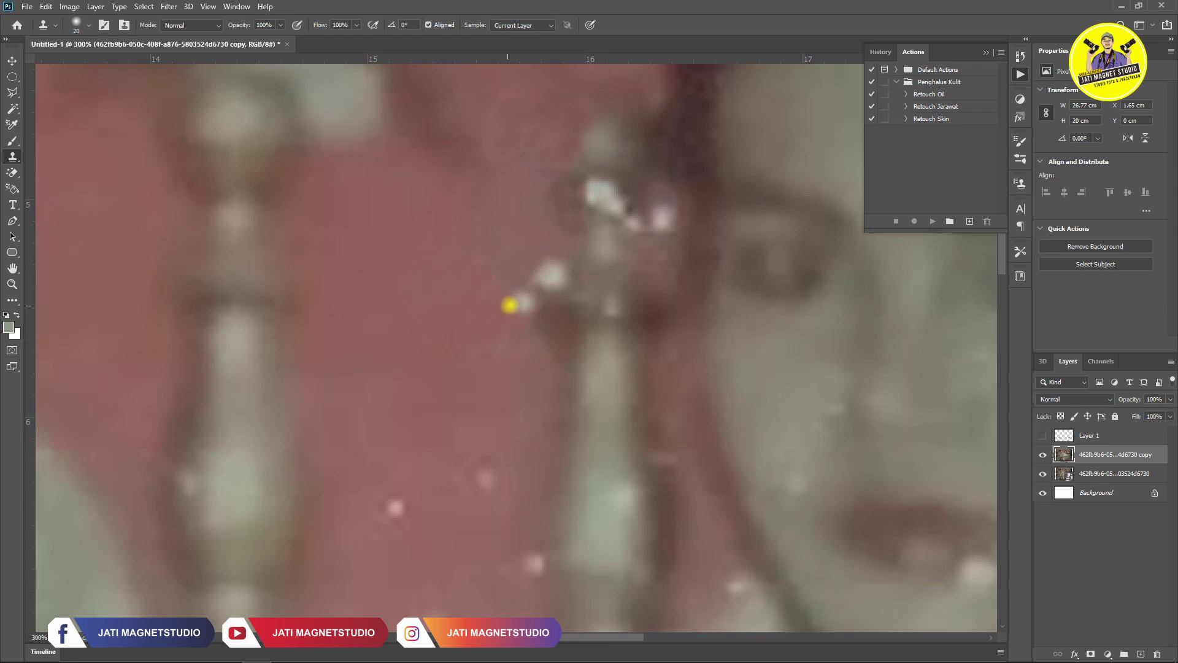
scroll(504, 306, down, 4)
scroll(504, 306, down, 1)
scroll(504, 306, up, 1)
scroll(503, 306, up, 3)
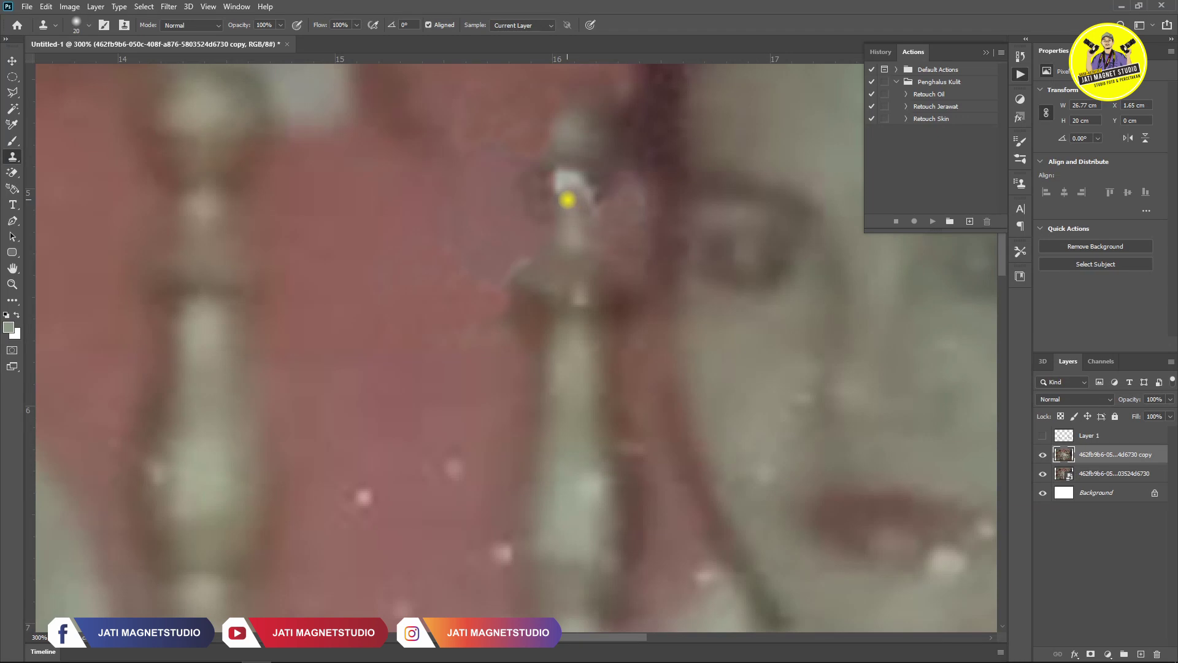
Paint over the remaining bright specks on the carved bedpost
mouse_move(563, 193)
mouse_down()
mouse_move(573, 221)
mouse_move(568, 184)
mouse_move(586, 195)
mouse_up()
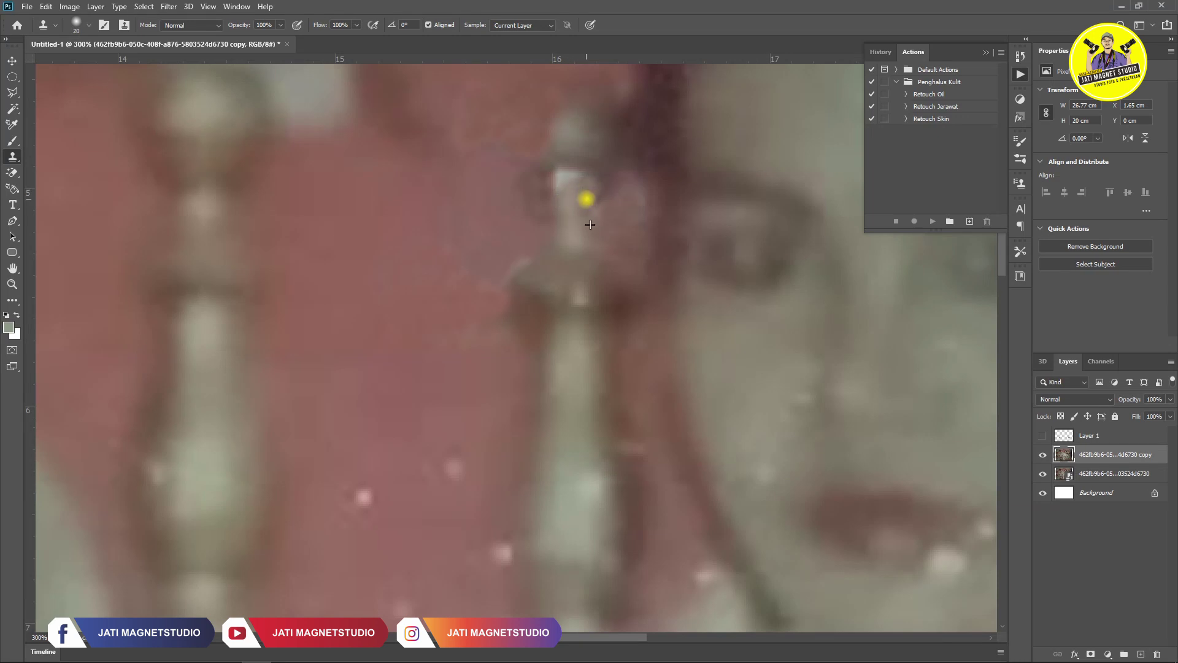
scroll(566, 203, down, 1)
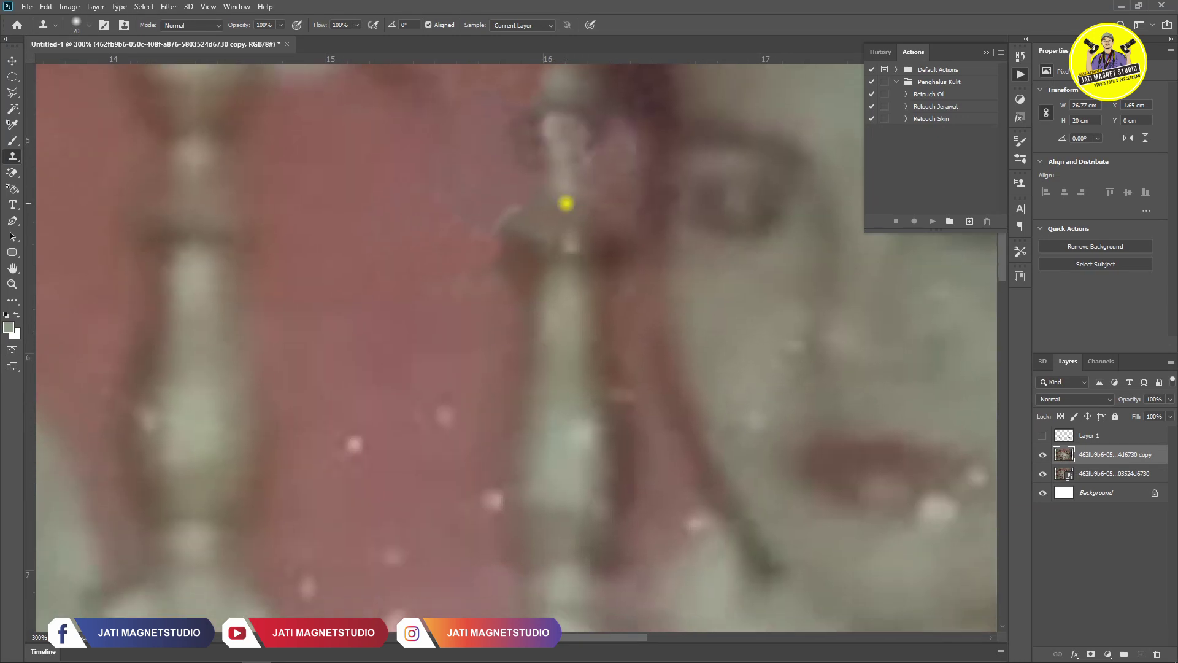
drag(571, 225, 574, 241)
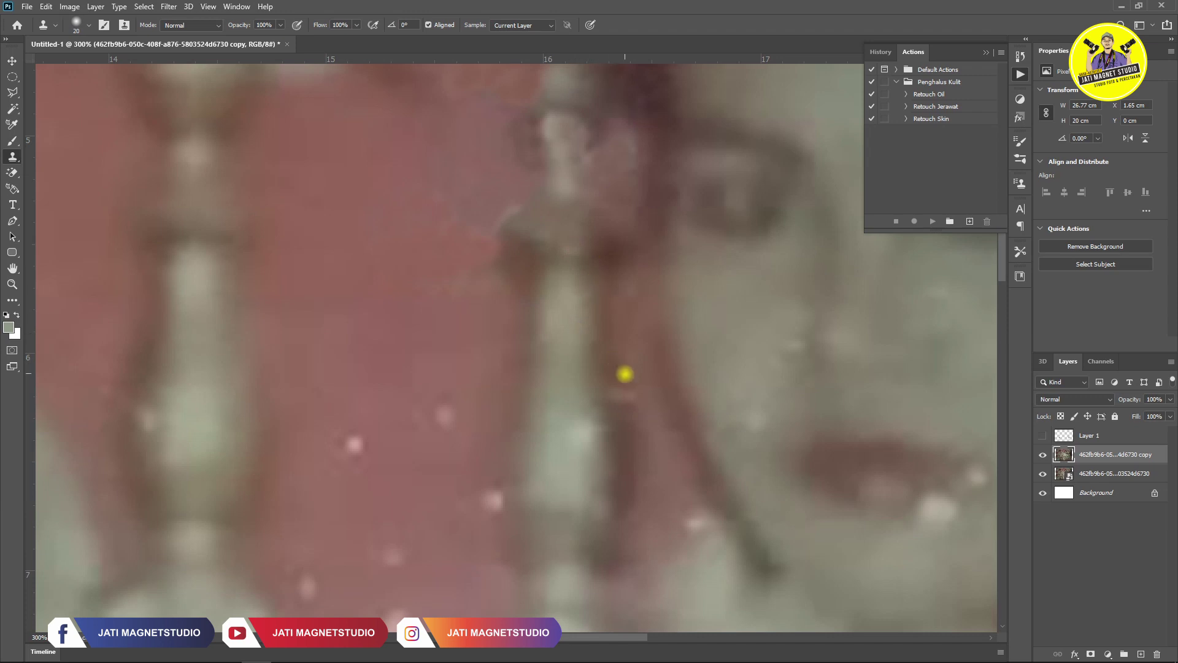
scroll(634, 399, down, 2)
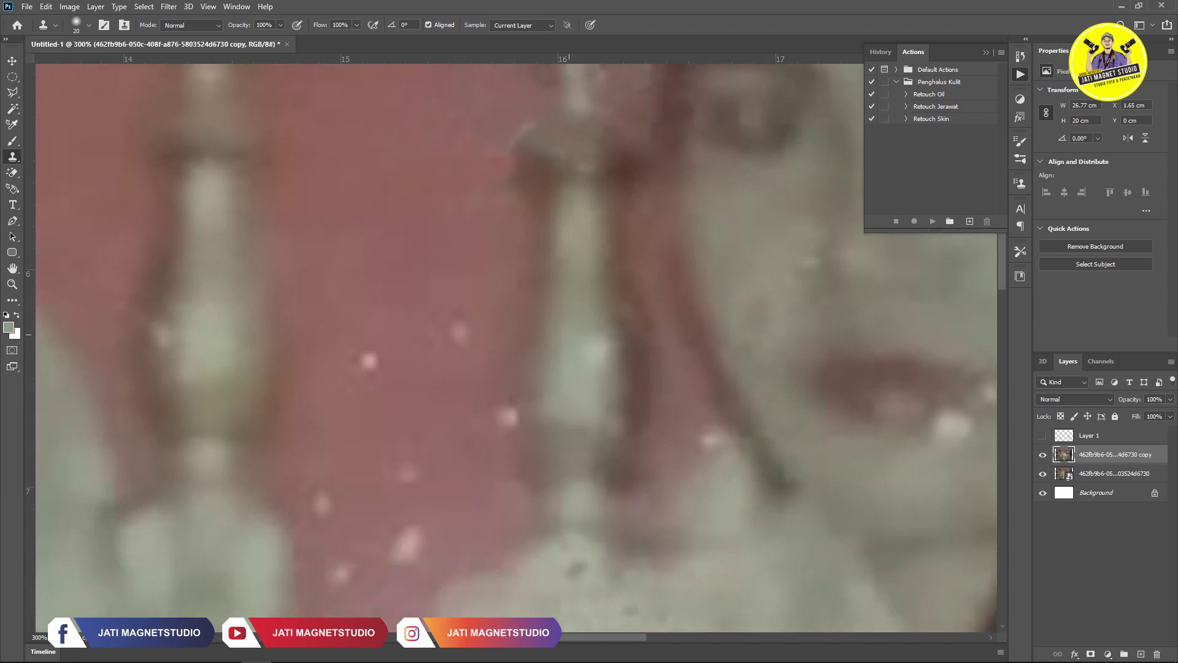
scroll(584, 321, down, 5)
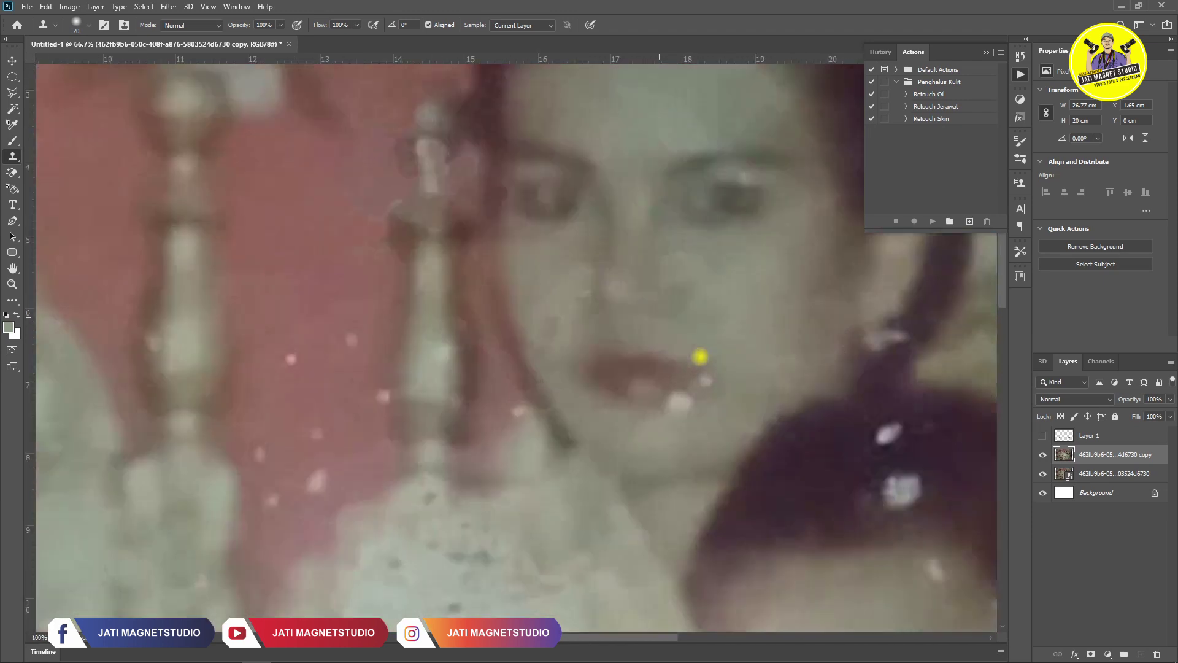
scroll(669, 333, down, 1)
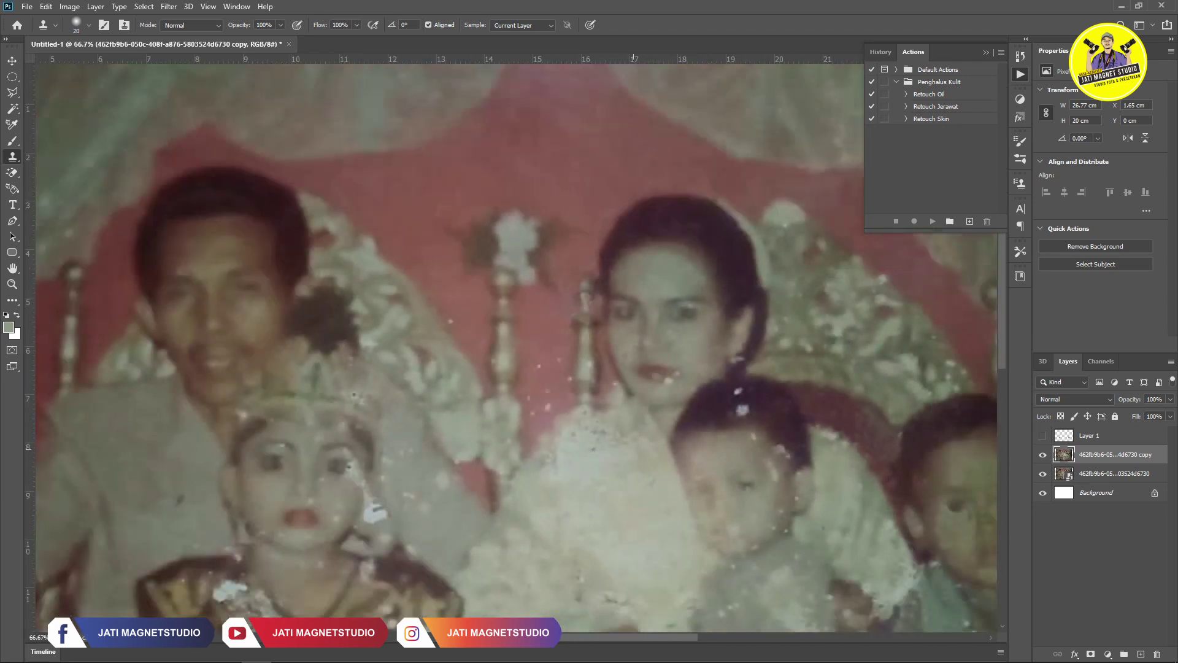
scroll(632, 448, down, 1)
scroll(632, 448, down, 1)
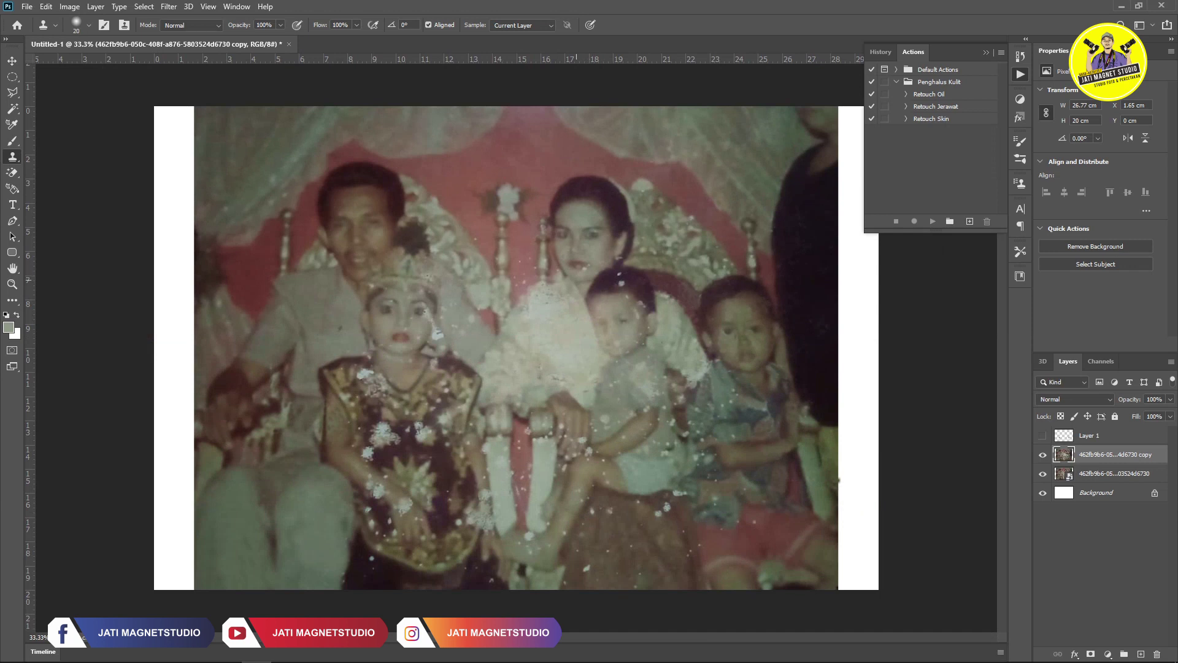
scroll(535, 264, down, 1)
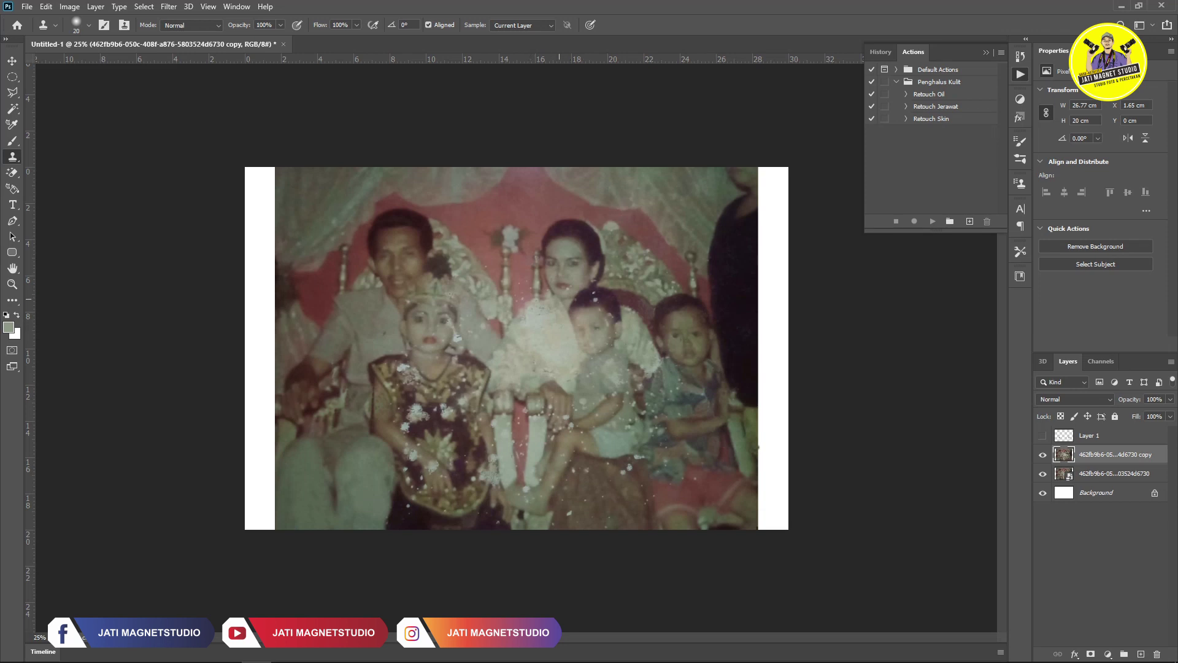
scroll(521, 292, up, 3)
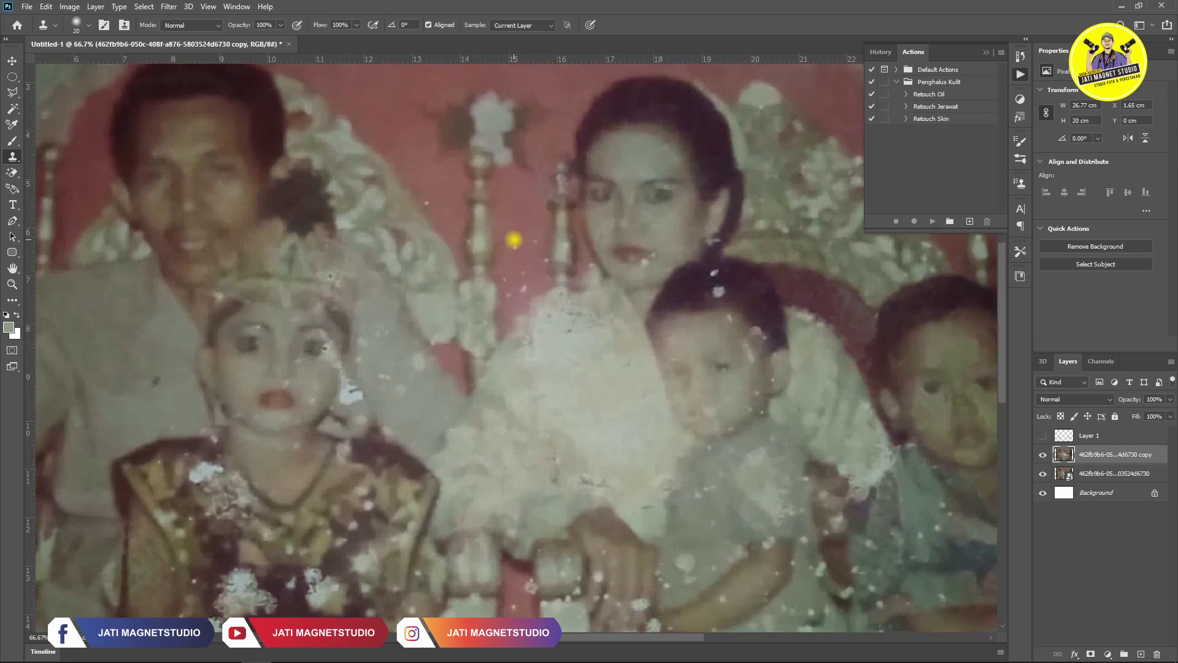
scroll(515, 239, up, 2)
scroll(514, 239, up, 2)
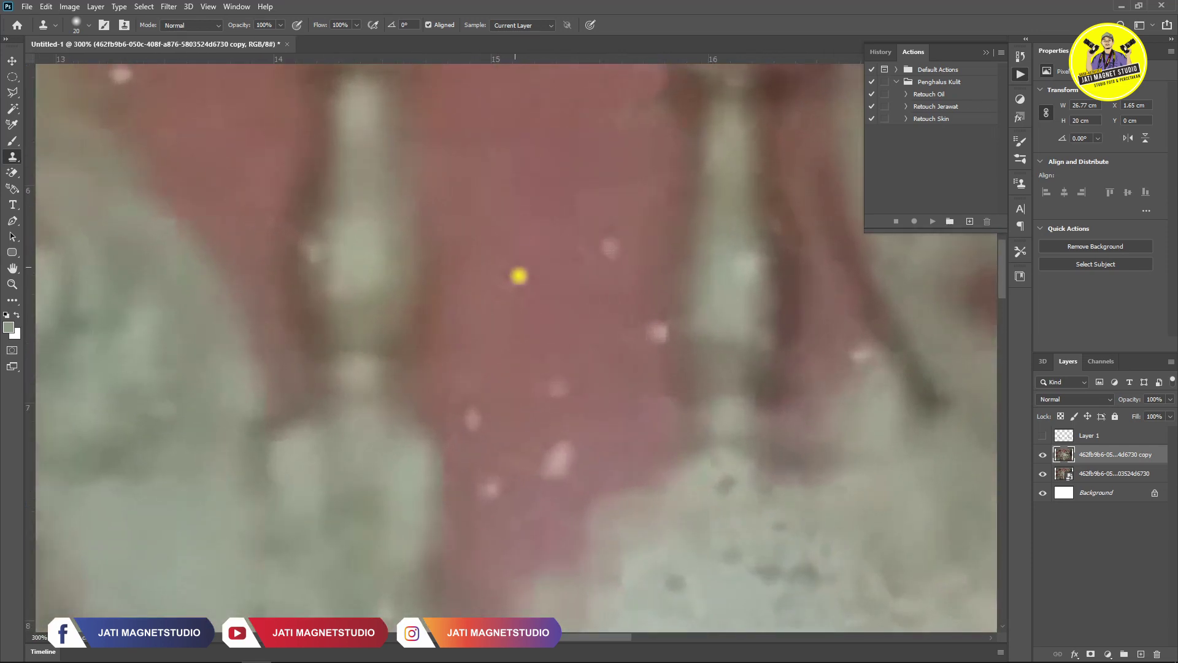
Remove the five pink spots from the red backdrop near the bedpost
click(609, 247)
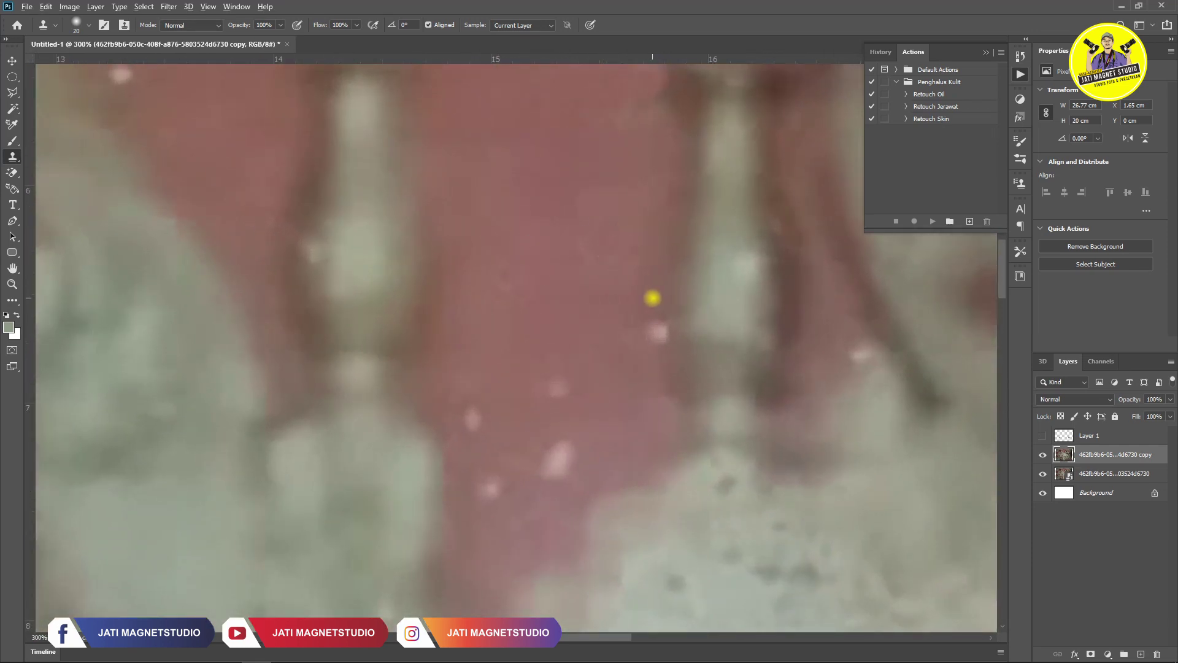
click(656, 335)
click(471, 419)
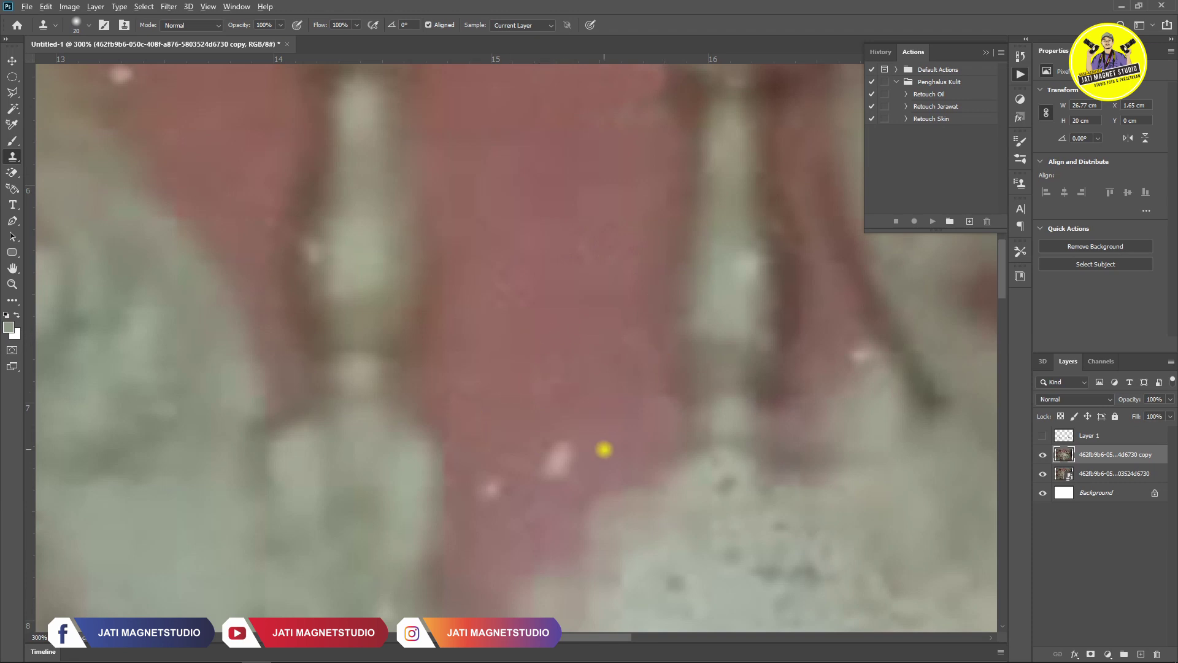
click(559, 466)
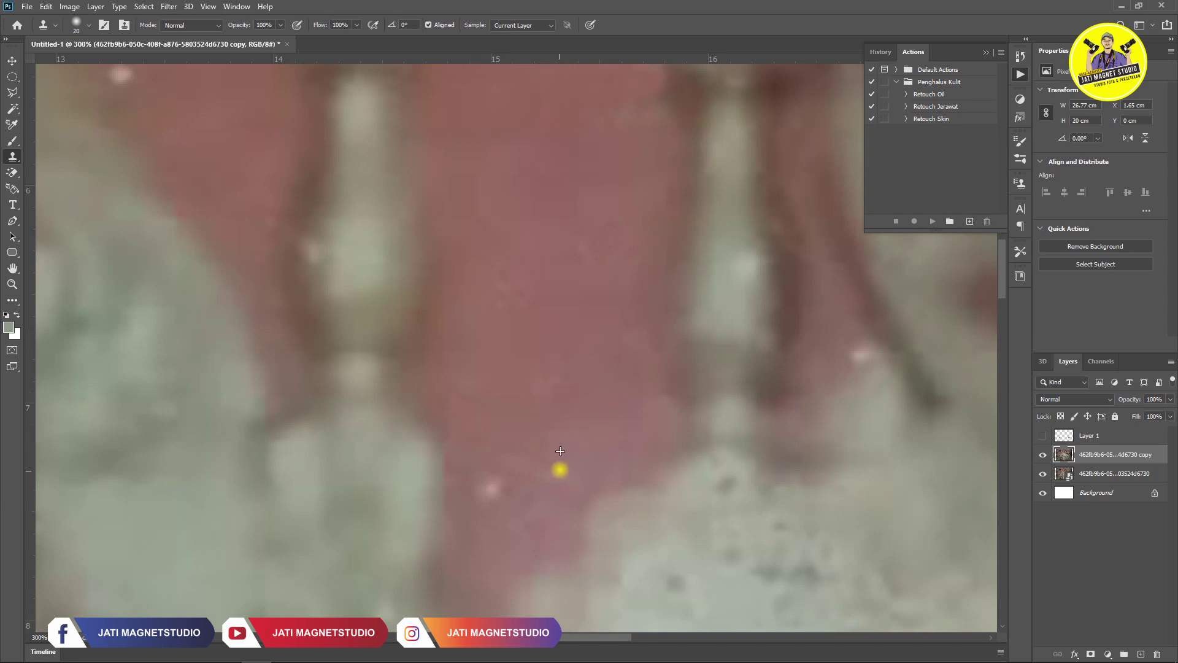
click(491, 488)
Clone away the white speck in the small child's dark hair
mouse_move(847, 349)
mouse_down()
mouse_move(666, 379)
mouse_move(559, 372)
mouse_up()
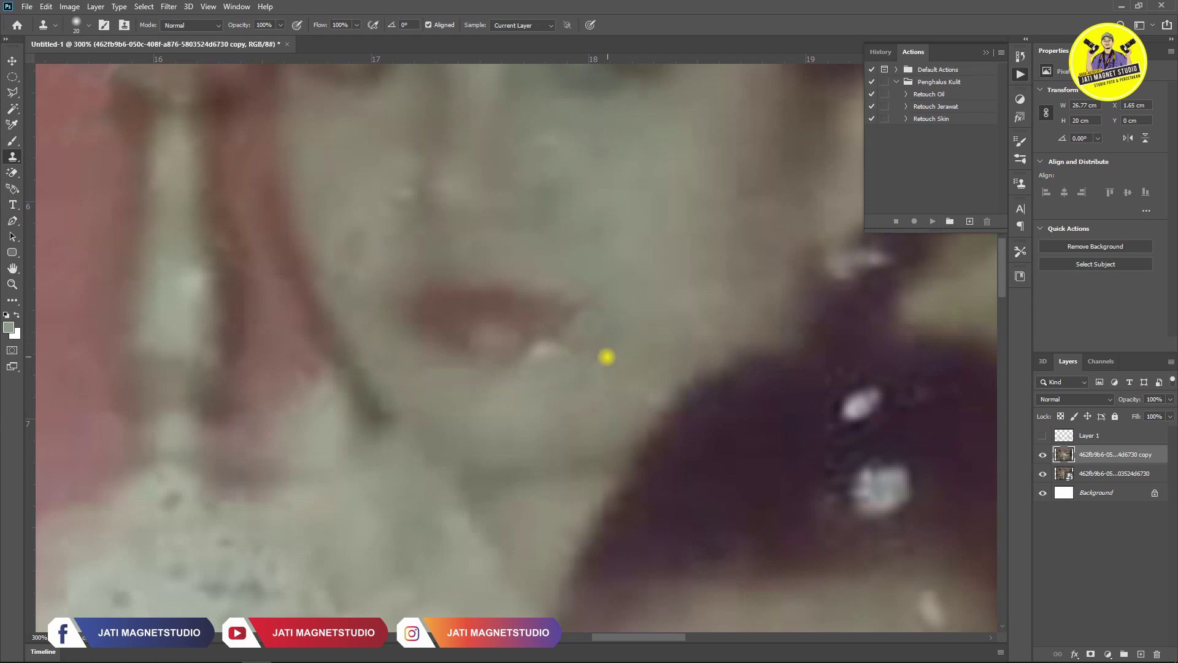
mouse_move(514, 337)
mouse_down()
mouse_move(634, 330)
mouse_move(661, 342)
mouse_move(610, 375)
mouse_up()
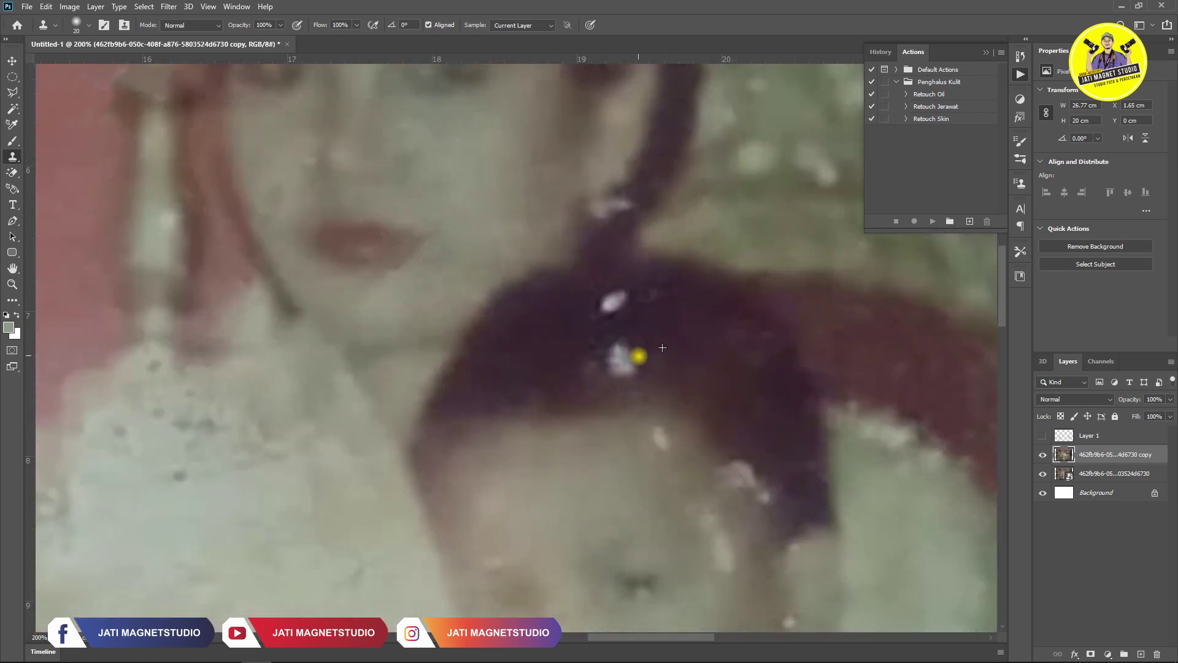
mouse_move(617, 301)
mouse_down()
mouse_move(607, 320)
mouse_move(647, 301)
mouse_up()
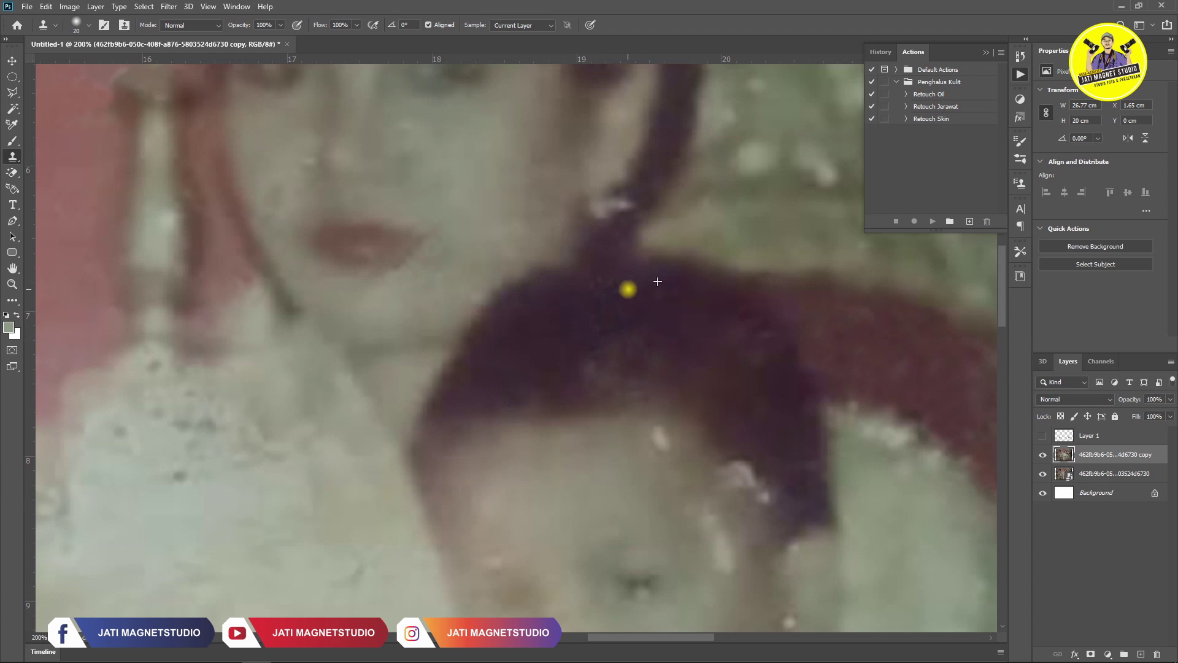
scroll(610, 381, down, 3)
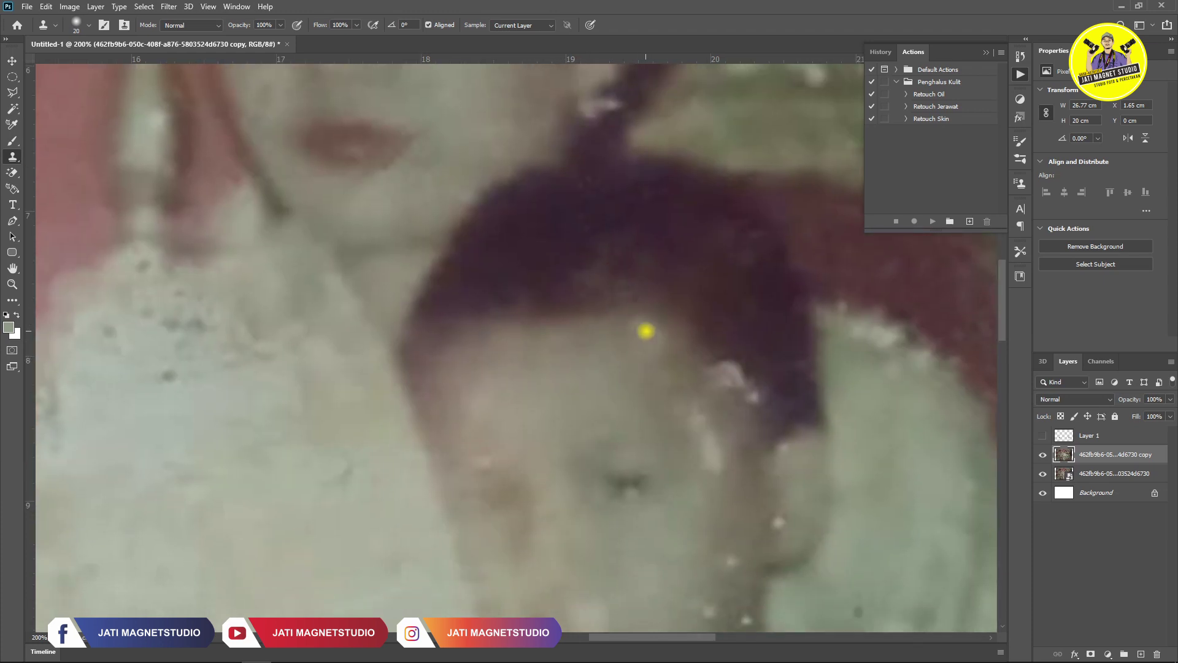
Clone over the white specks on the child's face and hairline
drag(629, 368, 516, 263)
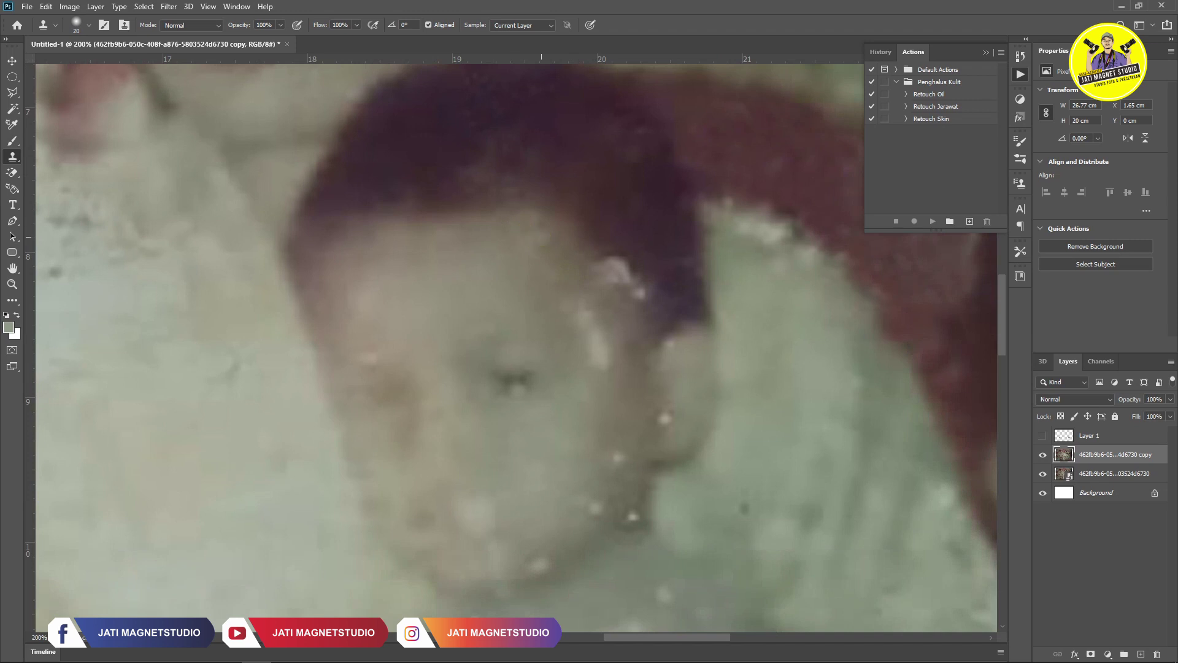
drag(522, 218, 582, 314)
scroll(594, 354, down, 3)
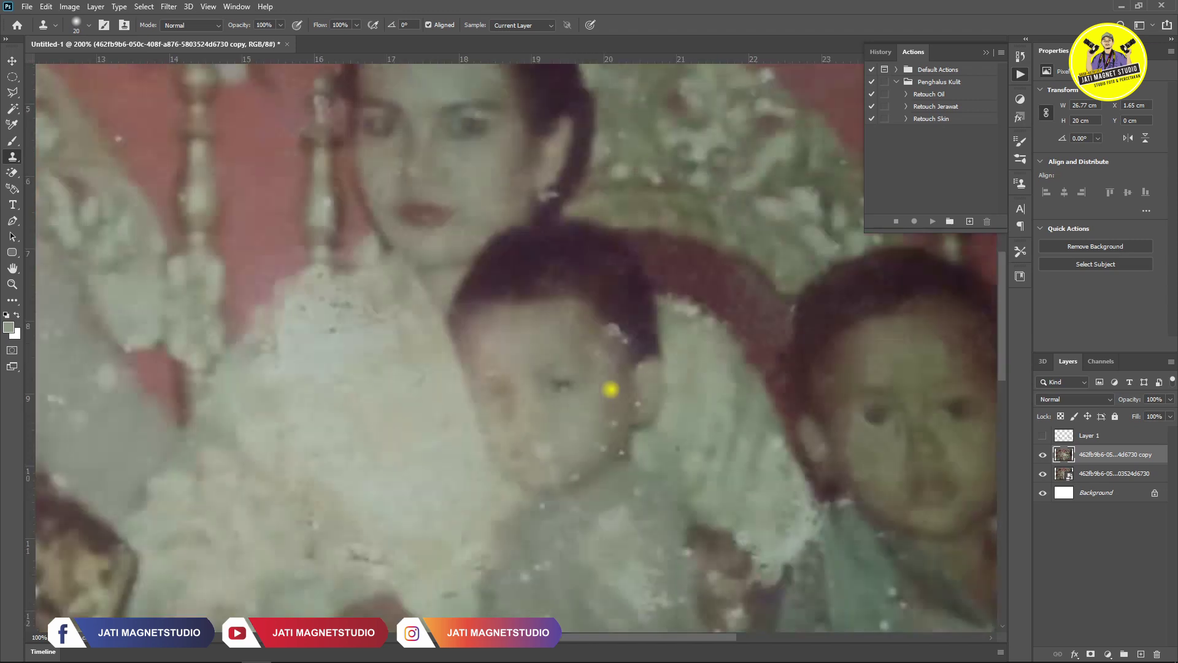
scroll(617, 394, up, 3)
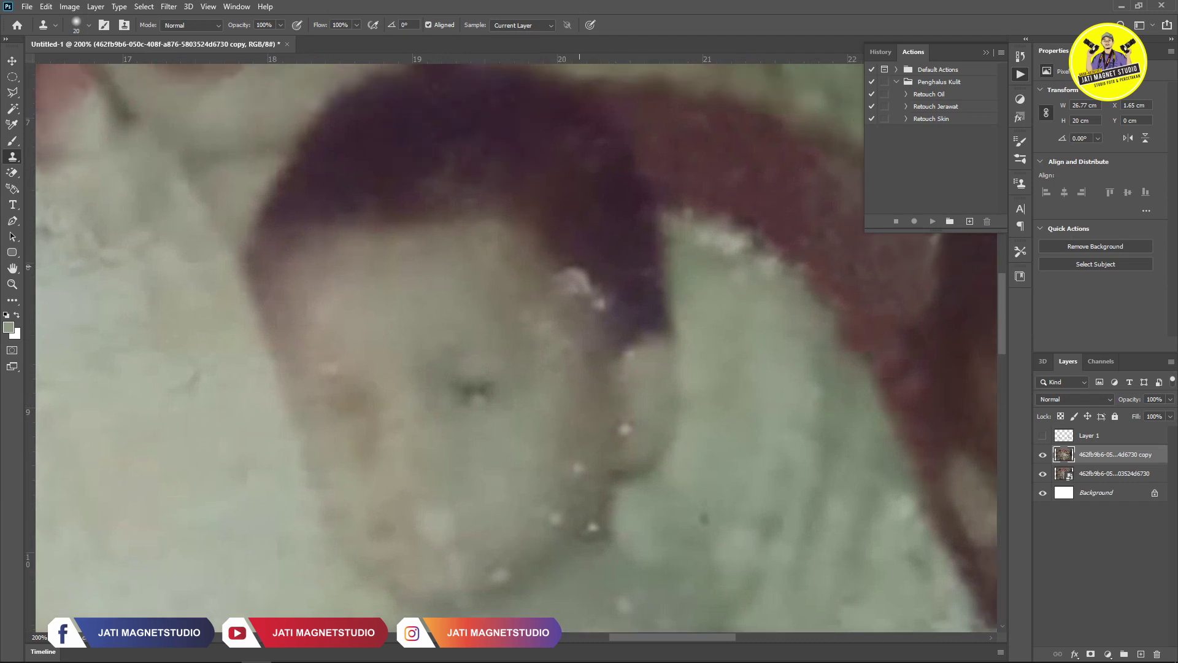
mouse_move(571, 255)
mouse_down()
mouse_move(589, 279)
mouse_move(570, 245)
mouse_move(599, 292)
mouse_up()
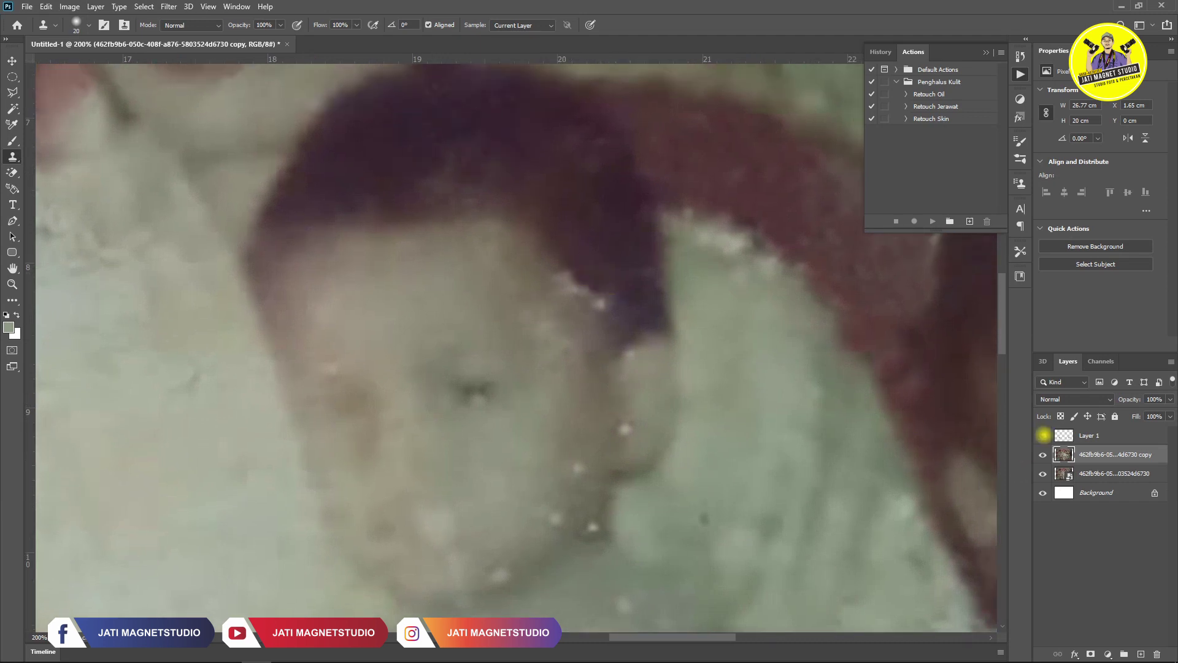
Make Layer 1 active and set up a smaller, lower-opacity Brush tool
click(1043, 435)
click(1043, 435)
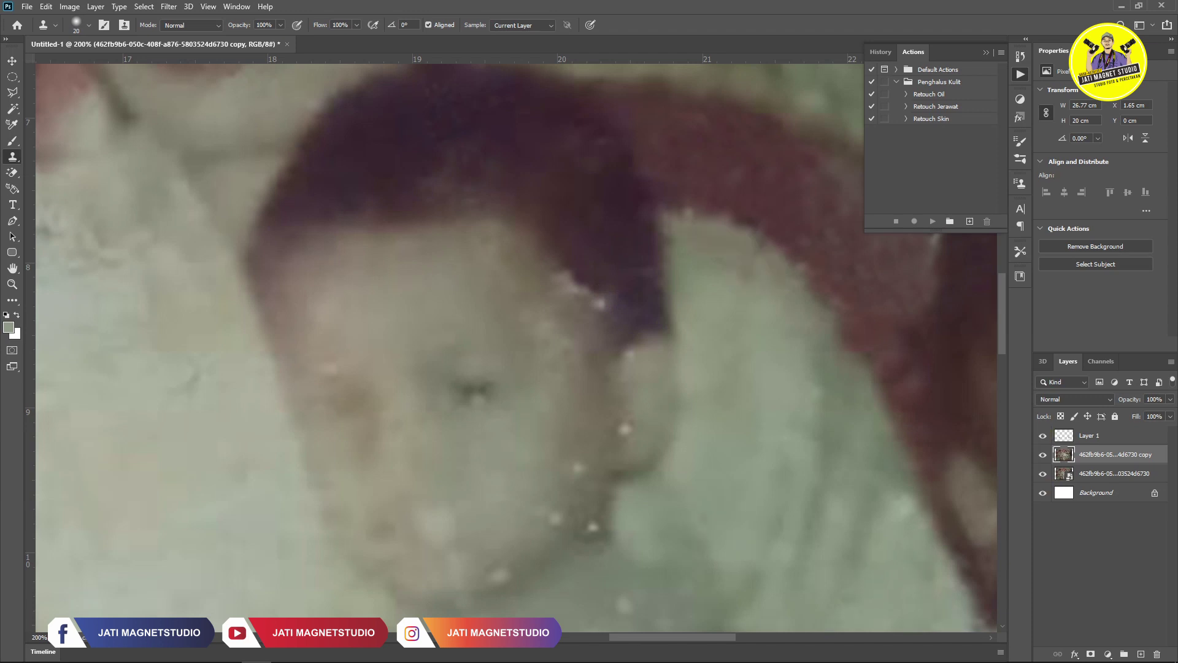
click(1092, 435)
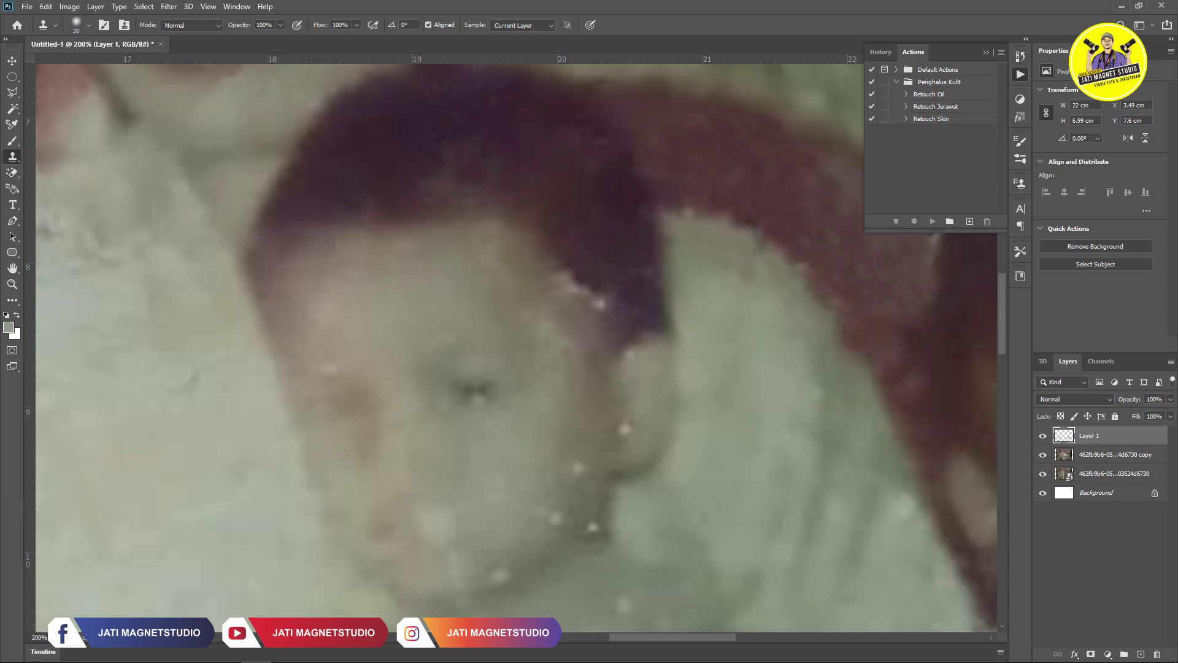
click(12, 140)
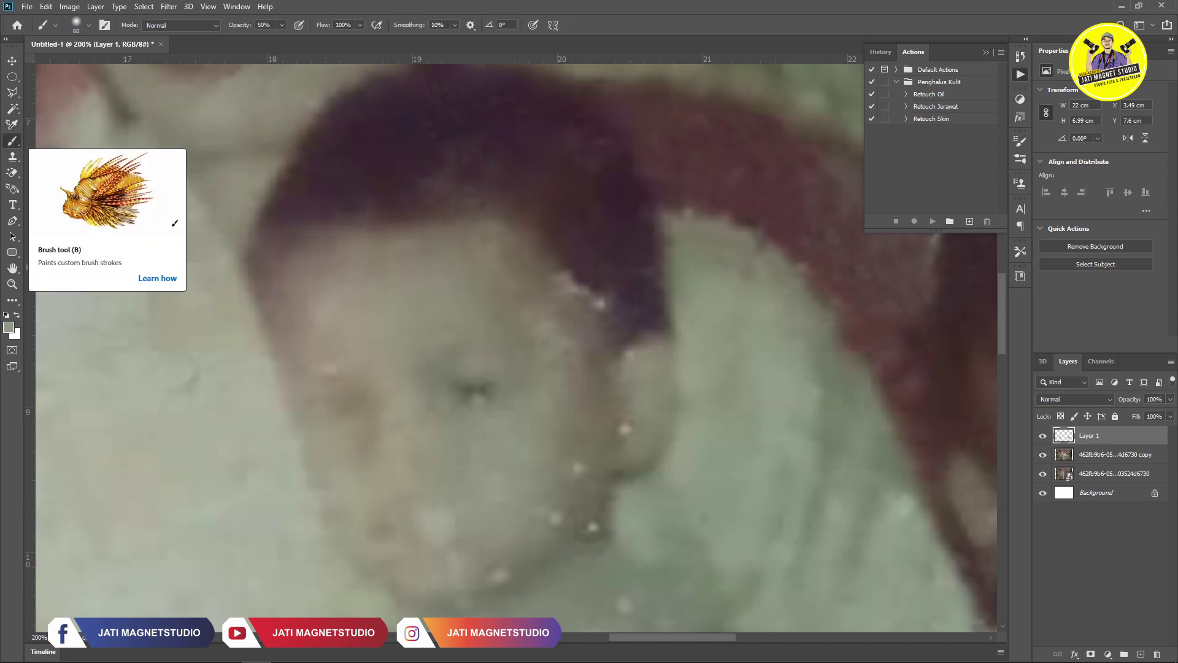
right_click(12, 140)
click(55, 144)
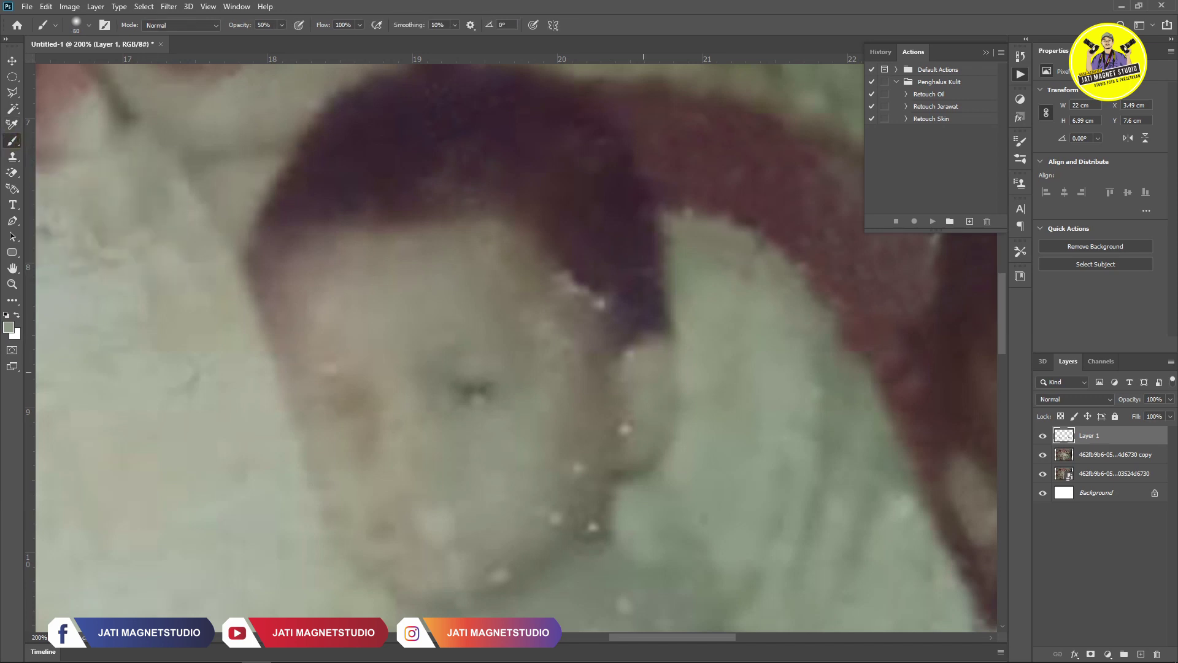
click(281, 24)
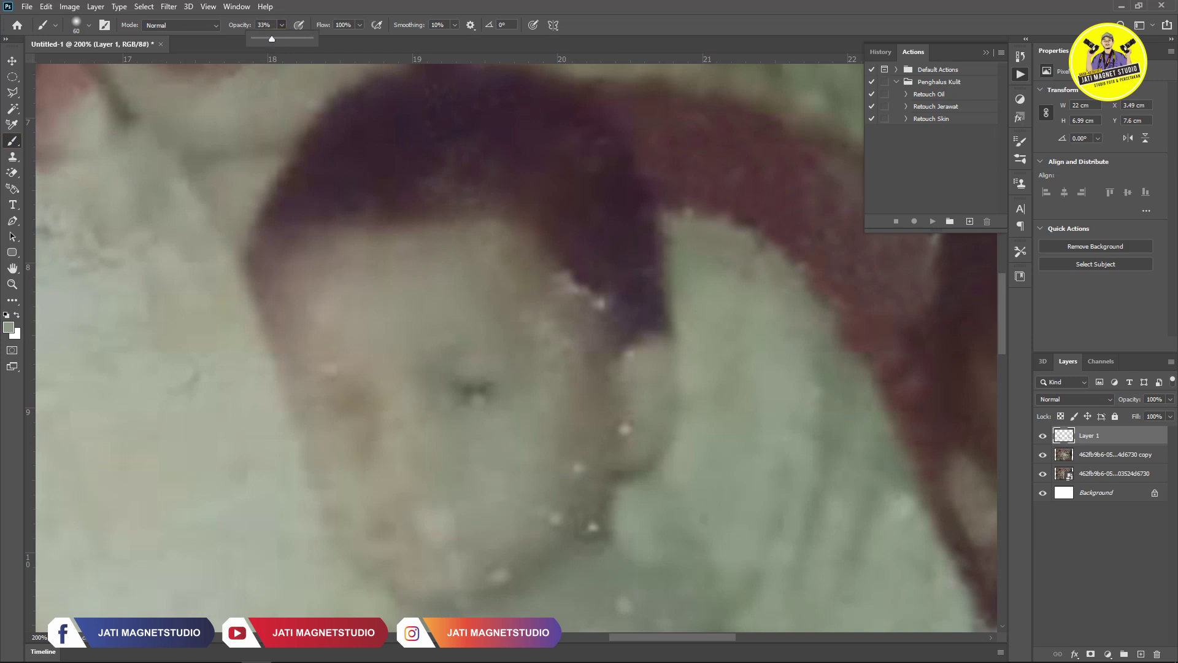
key(bracketleft)
key(bracketleft)
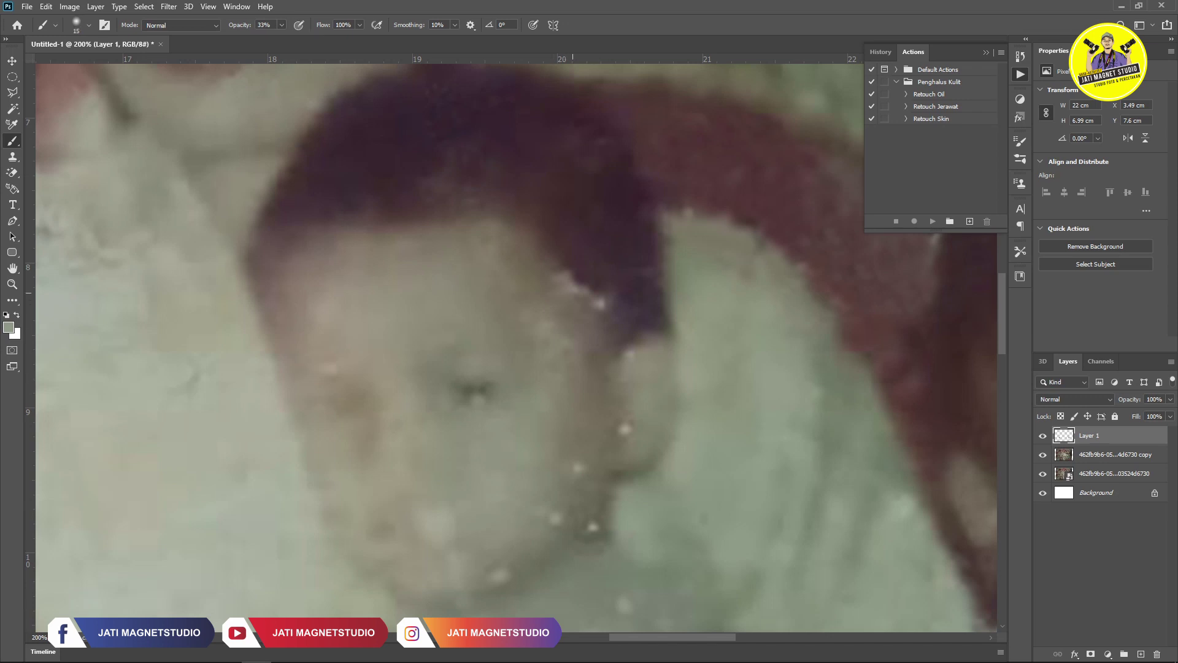
Paint over the child's forehead and the whitish haze along the hair edge
scroll(574, 315, up, 2)
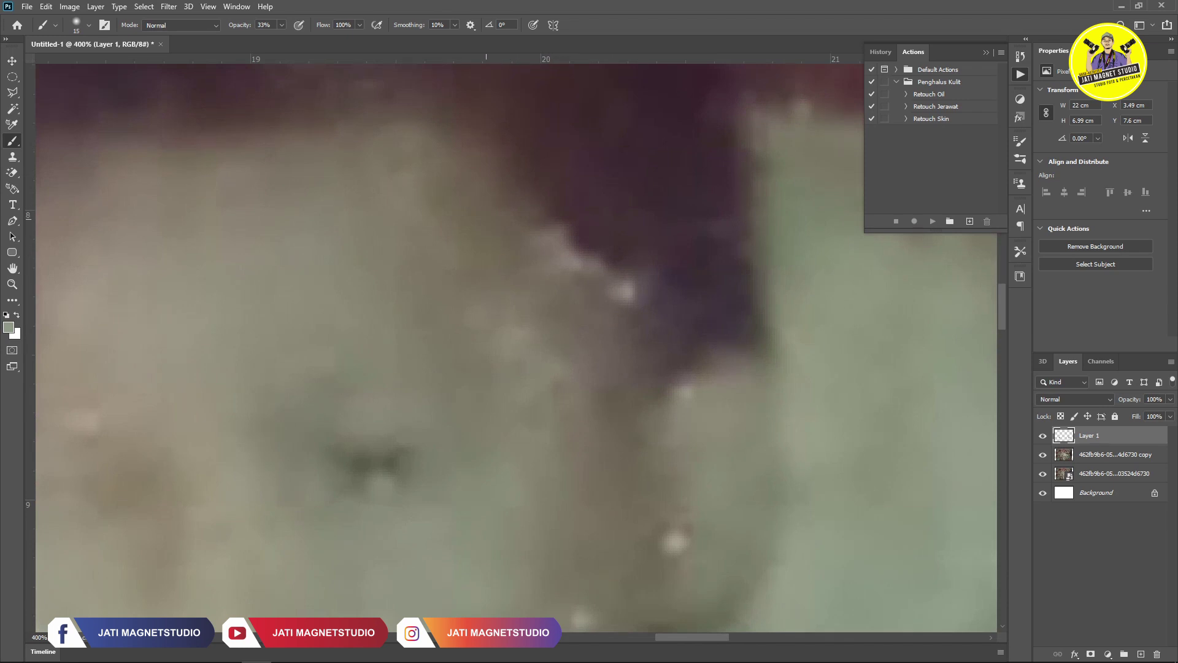
click(482, 224)
click(482, 227)
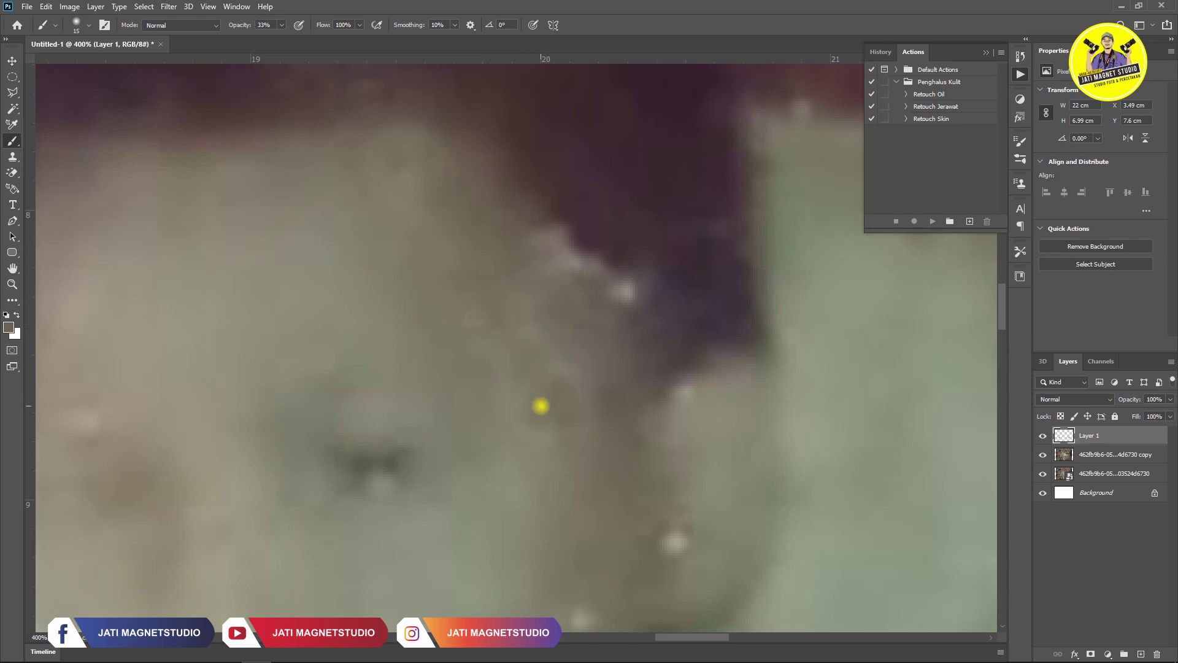
drag(558, 274, 592, 317)
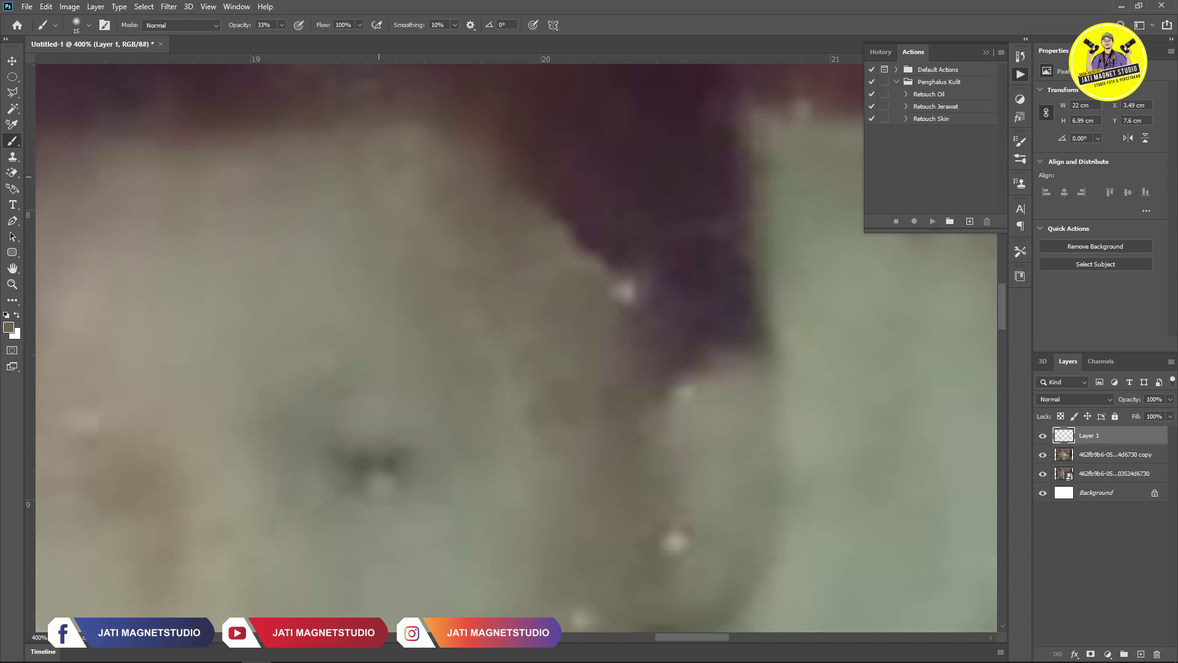
drag(469, 152, 496, 185)
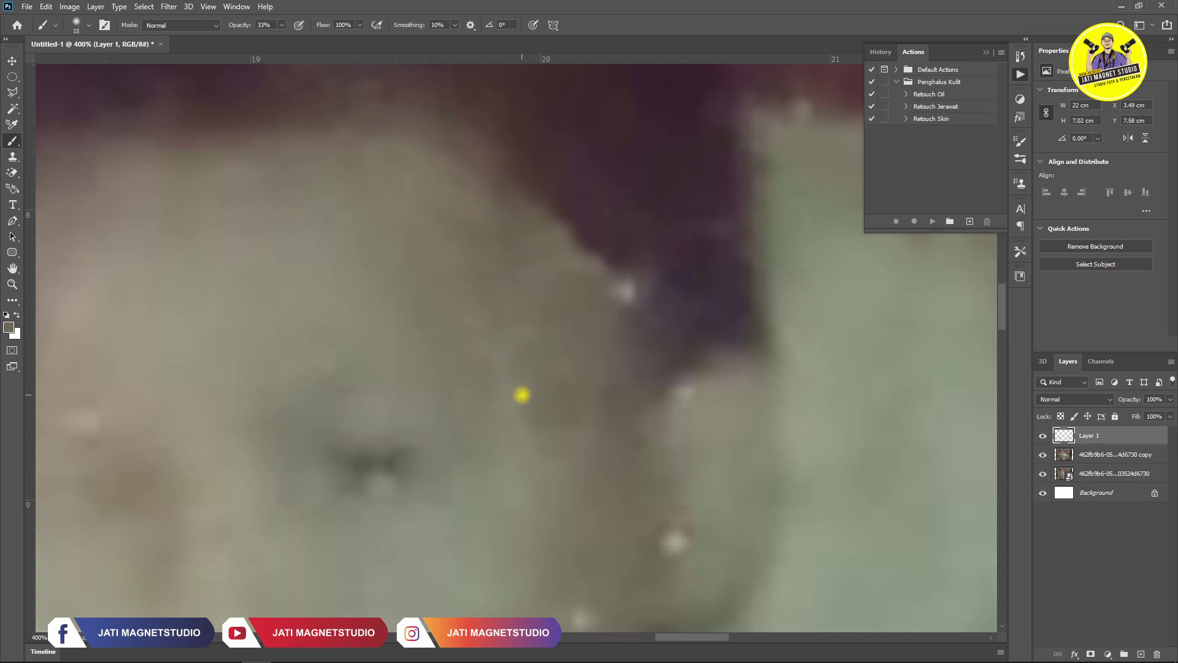
Select the photo copy layer as the working layer
scroll(644, 521, down, 2)
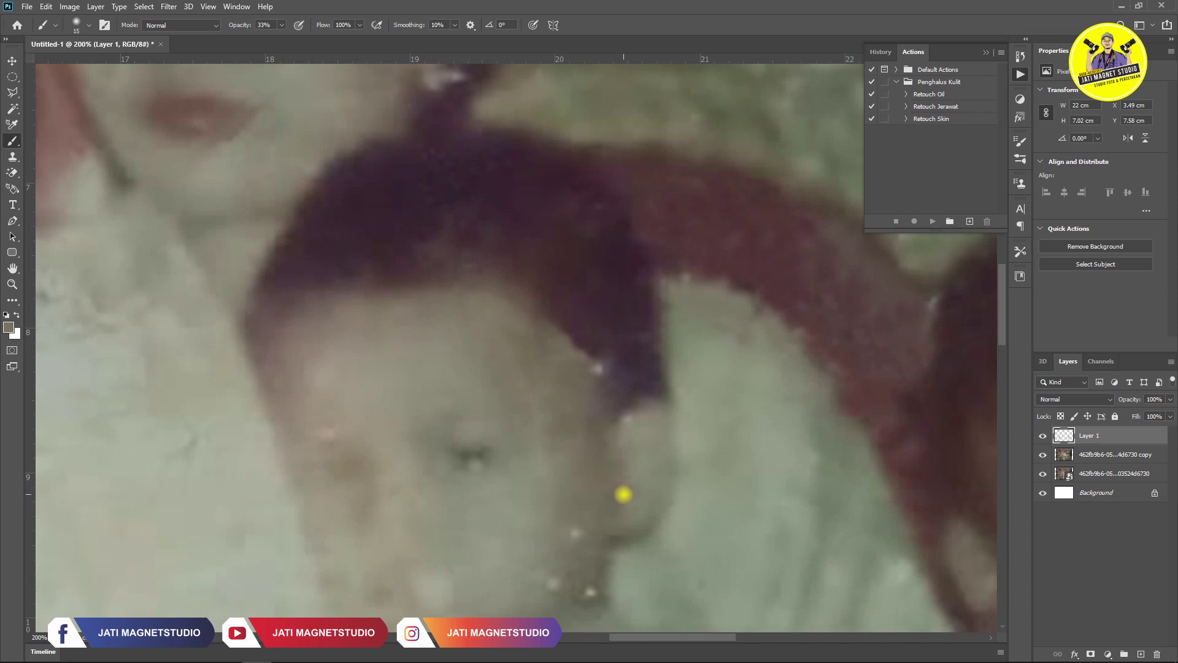
scroll(624, 492, down, 3)
scroll(666, 380, up, 1)
scroll(468, 256, up, 2)
click(1087, 454)
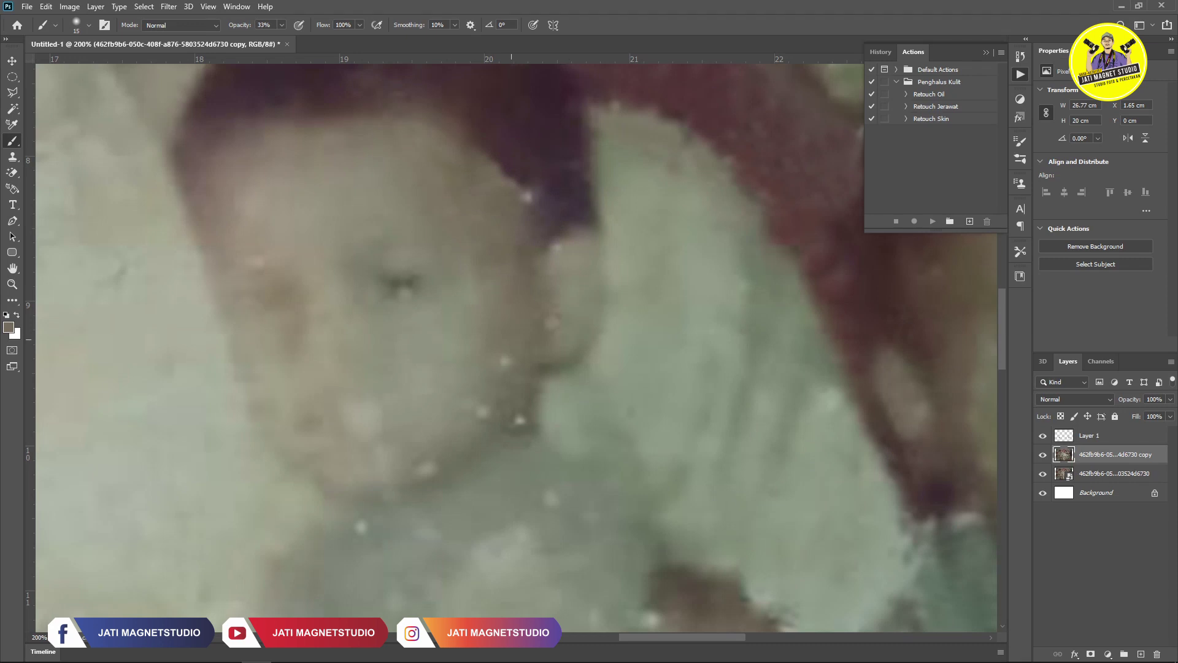
Switch to the Clone Stamp and name the copy layer 'stamp' and Layer 1 'brush'
key(s)
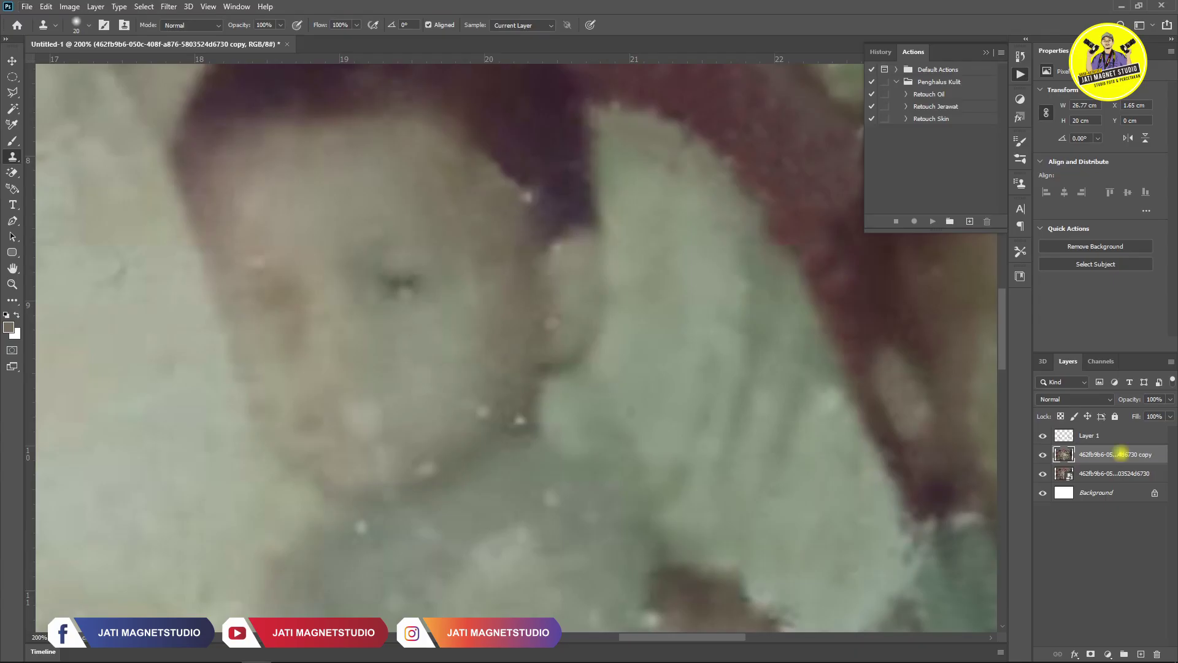
text(stamp)
key(Return)
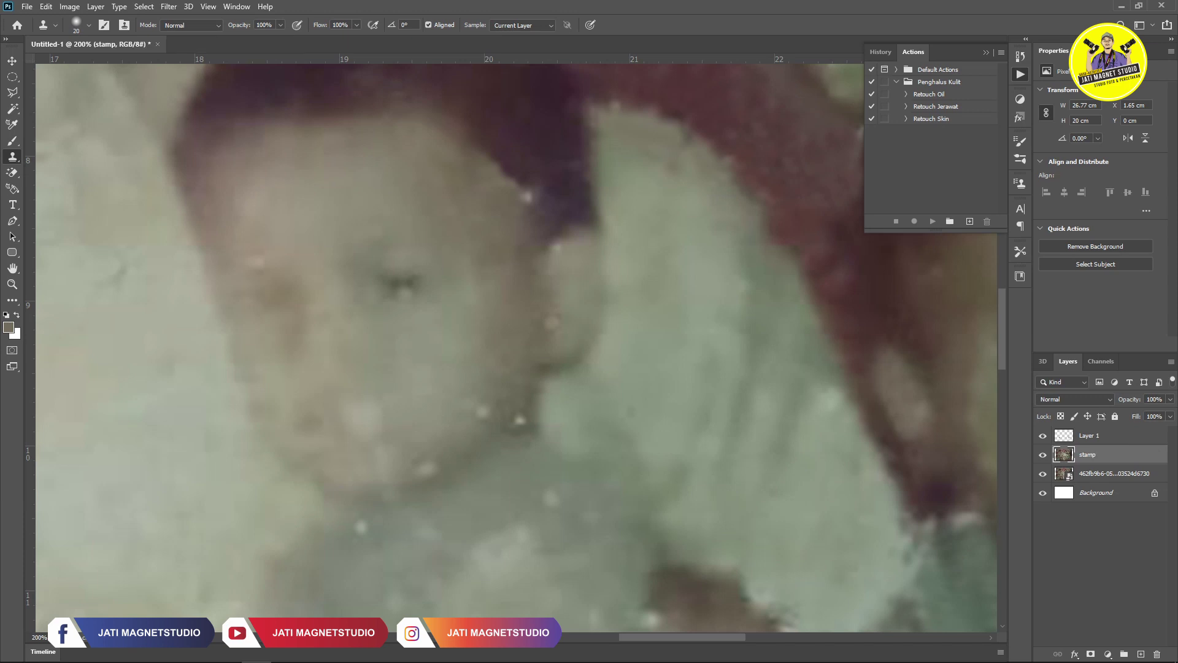
double_click(1088, 435)
text(brush)
key(Return)
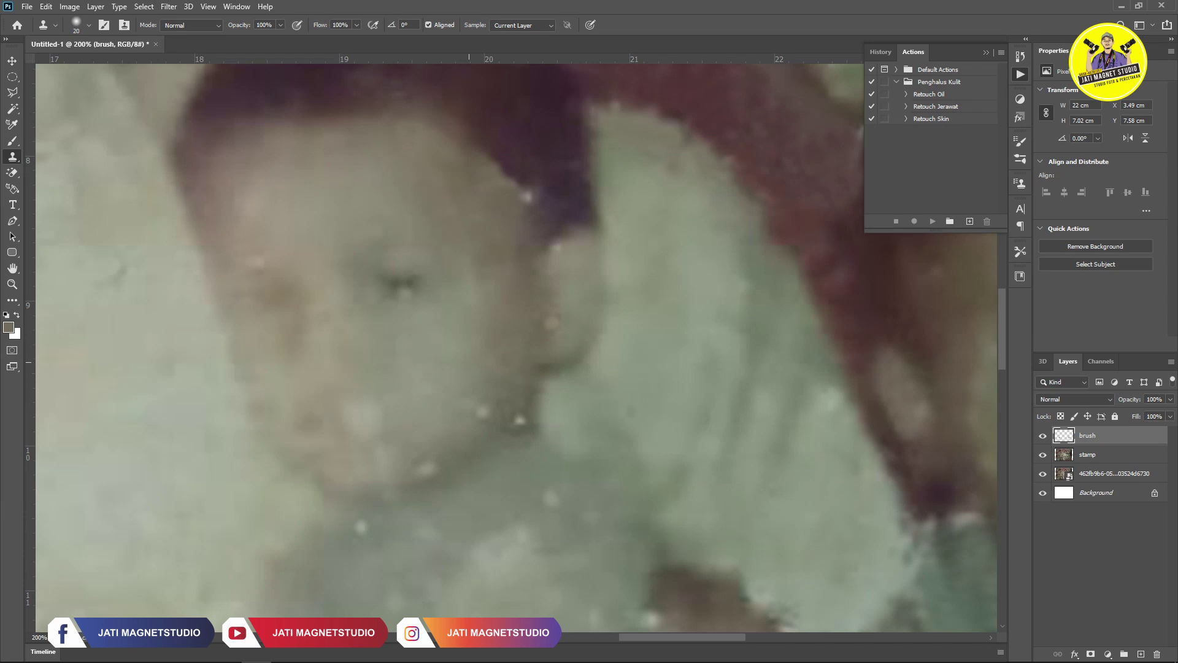
drag(437, 341, 563, 312)
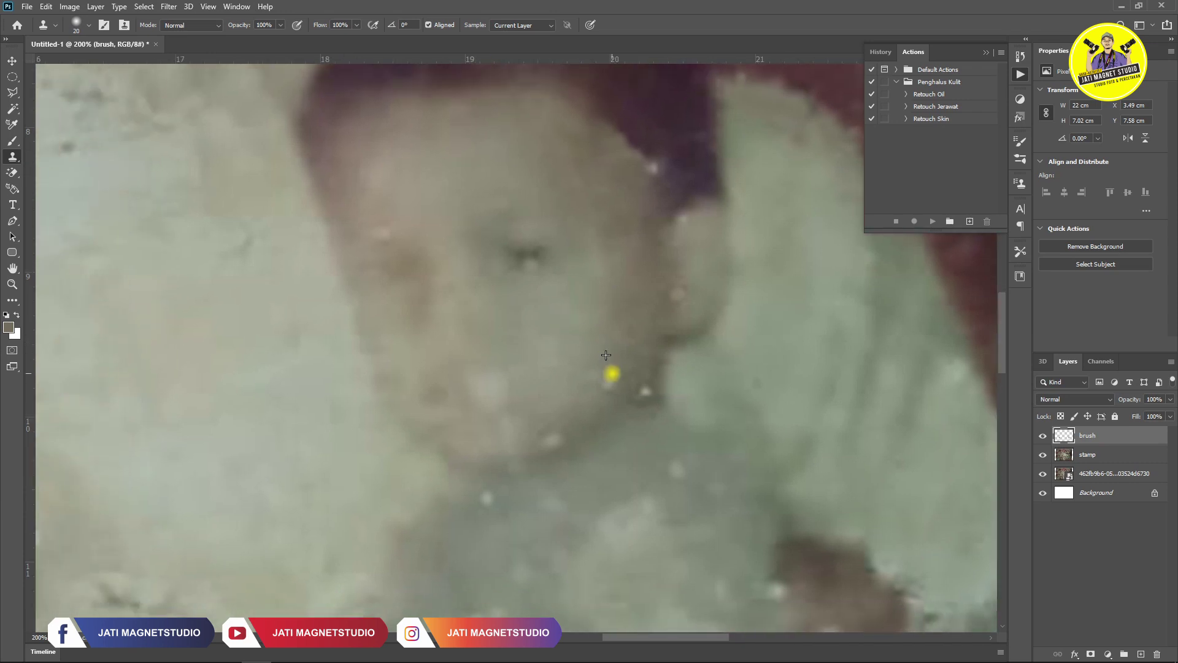
Return to the stamp layer and clone over the white specks on the child's shirt
key(alt+bracketleft)
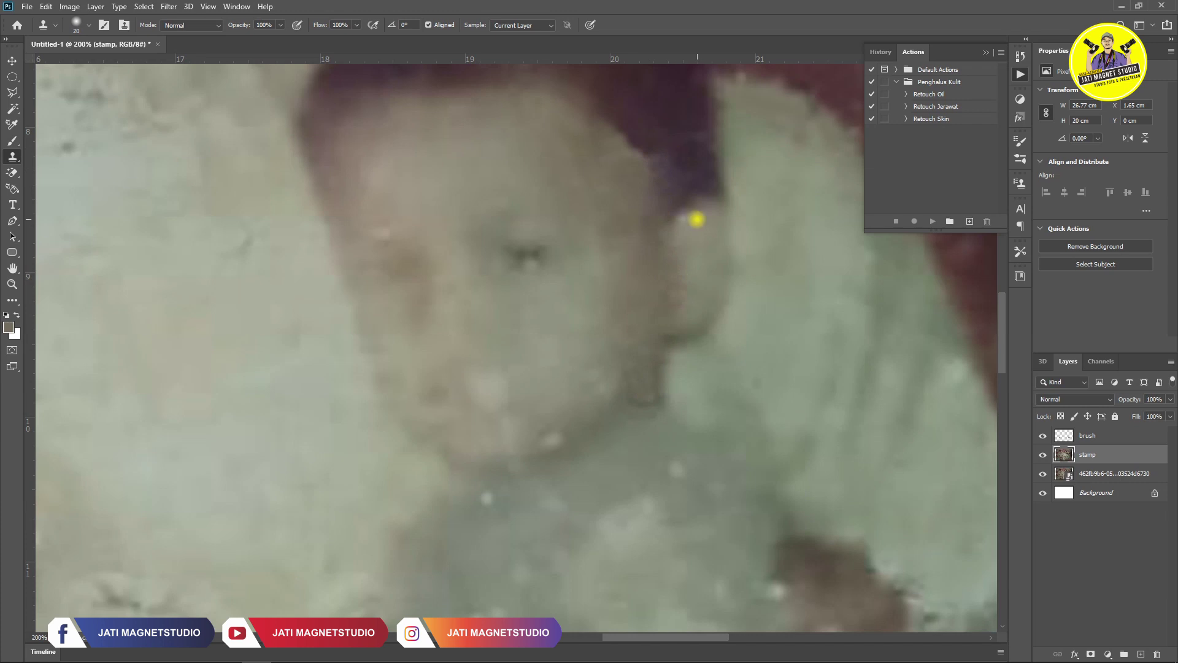
drag(563, 358, 638, 311)
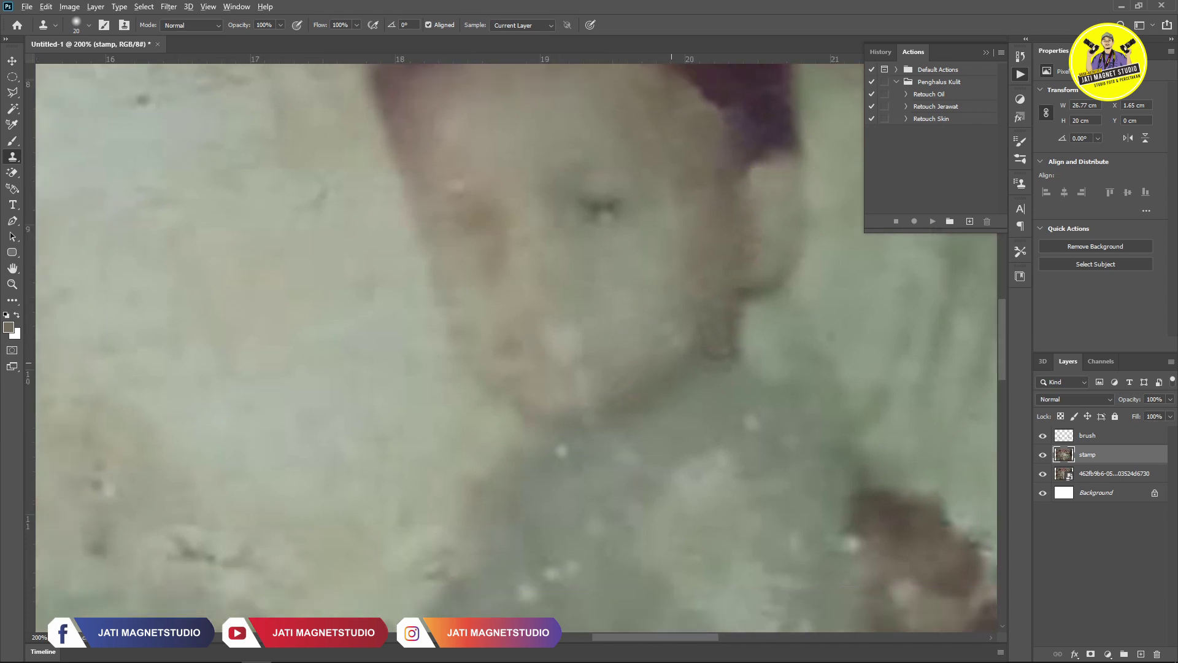
scroll(658, 426, down, 2)
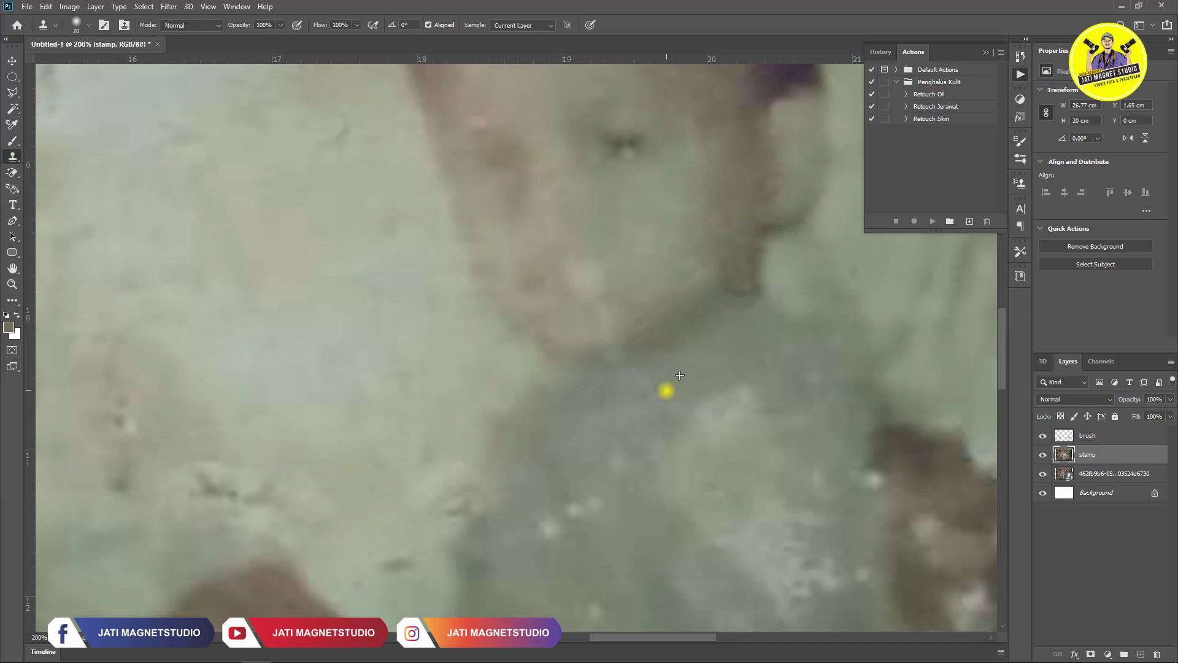
scroll(650, 399, down, 2)
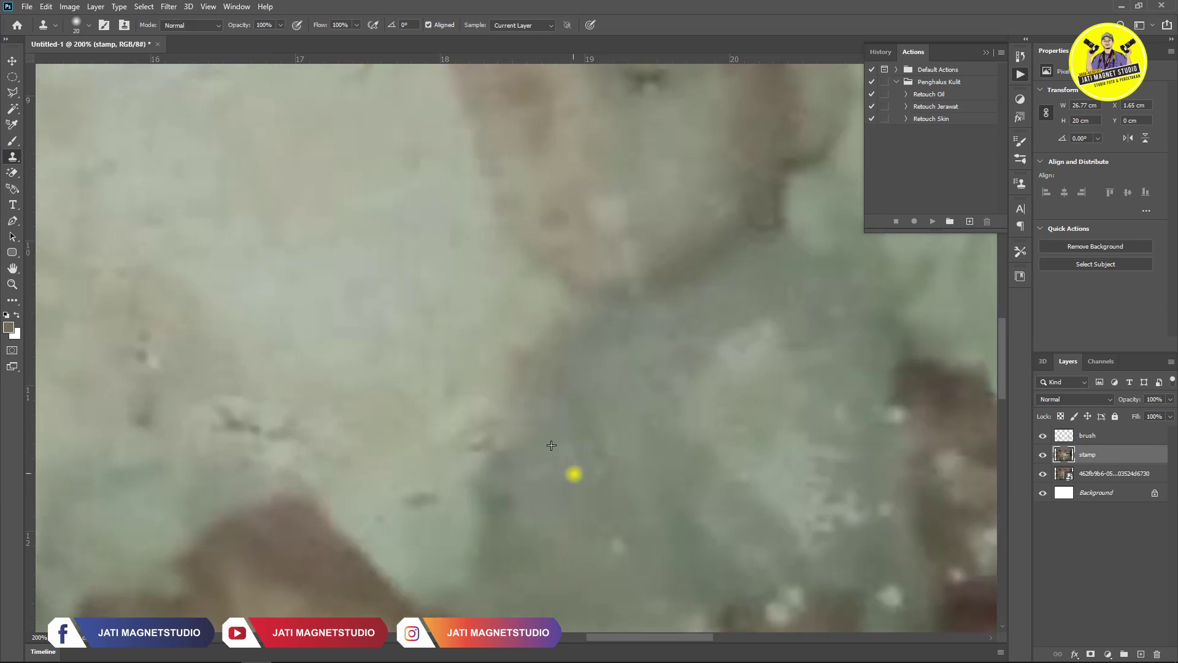
key(ctrl+minus)
key(ctrl+minus)
key(ctrl+plus)
key(ctrl+plus)
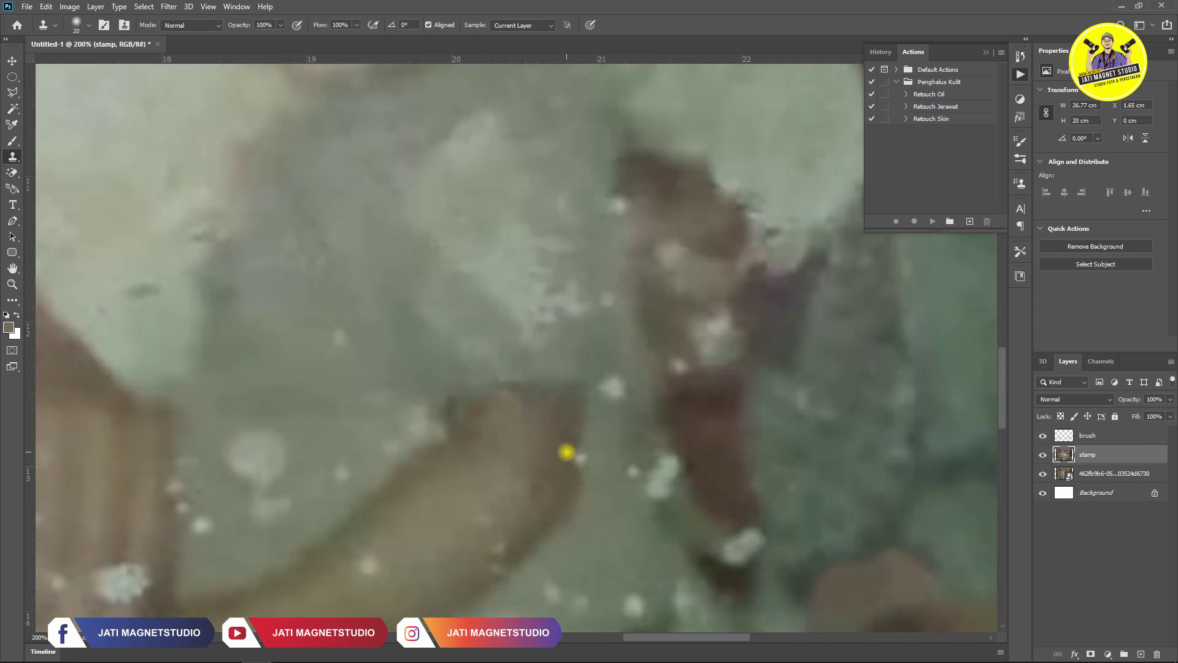
scroll(480, 467, down, 2)
scroll(522, 435, down, 4)
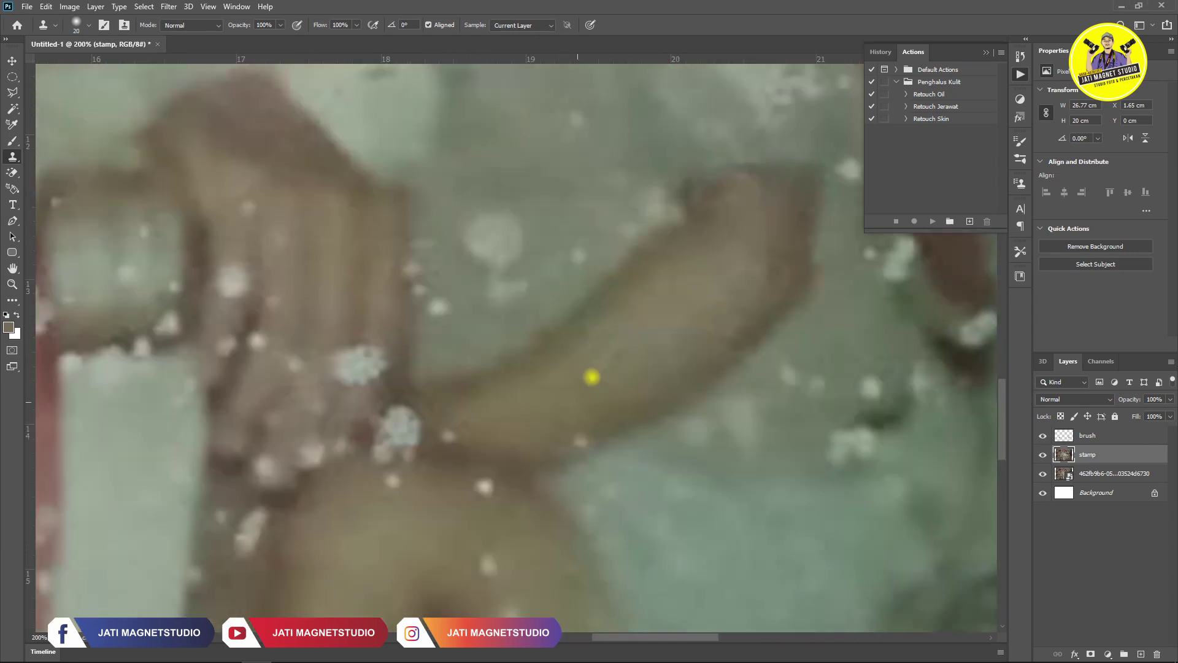
scroll(589, 368, left, 1)
click(673, 342)
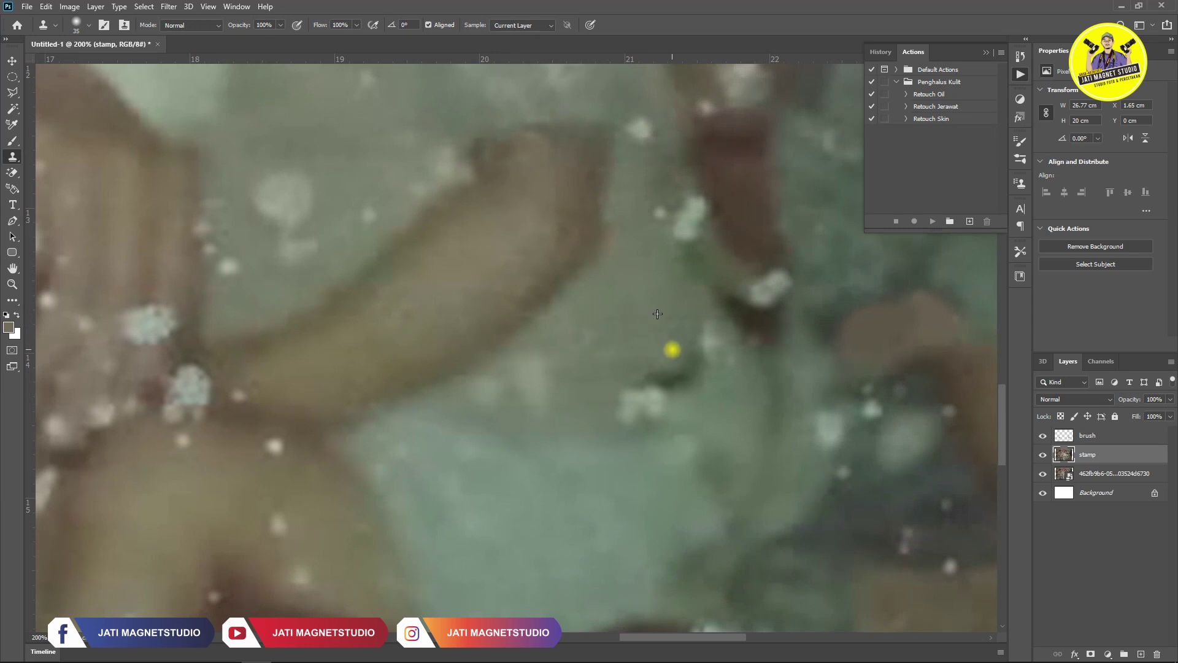
click(641, 402)
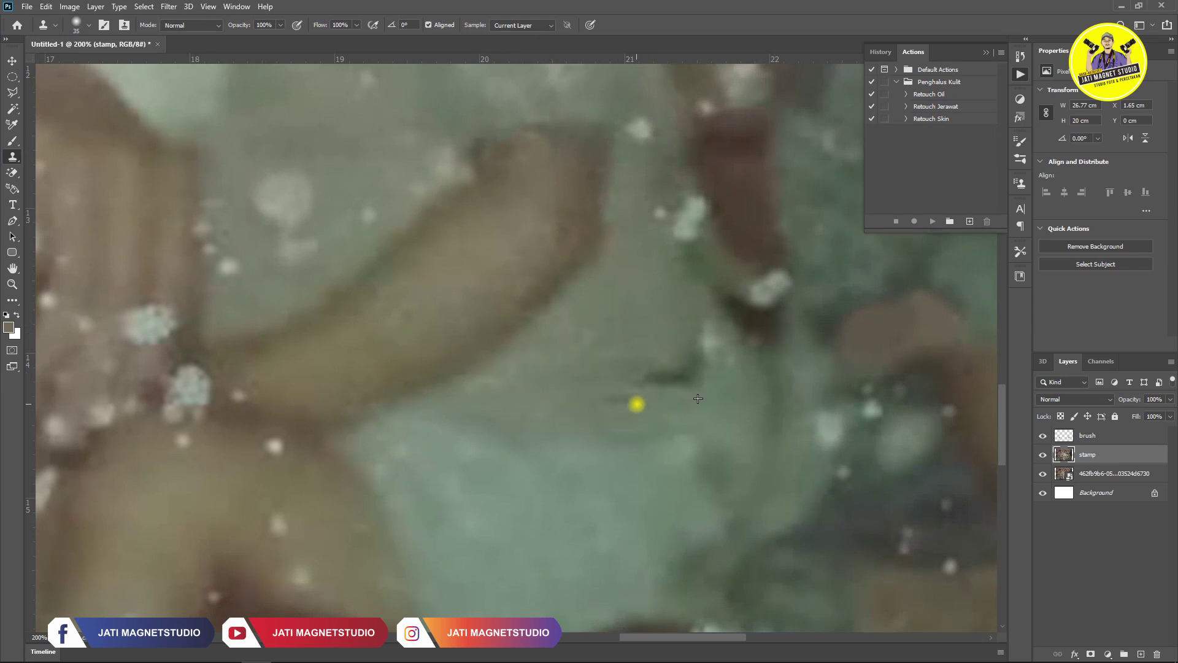
Clone away the white specks on the brown cloth below the red stripe
scroll(703, 321, down, 3)
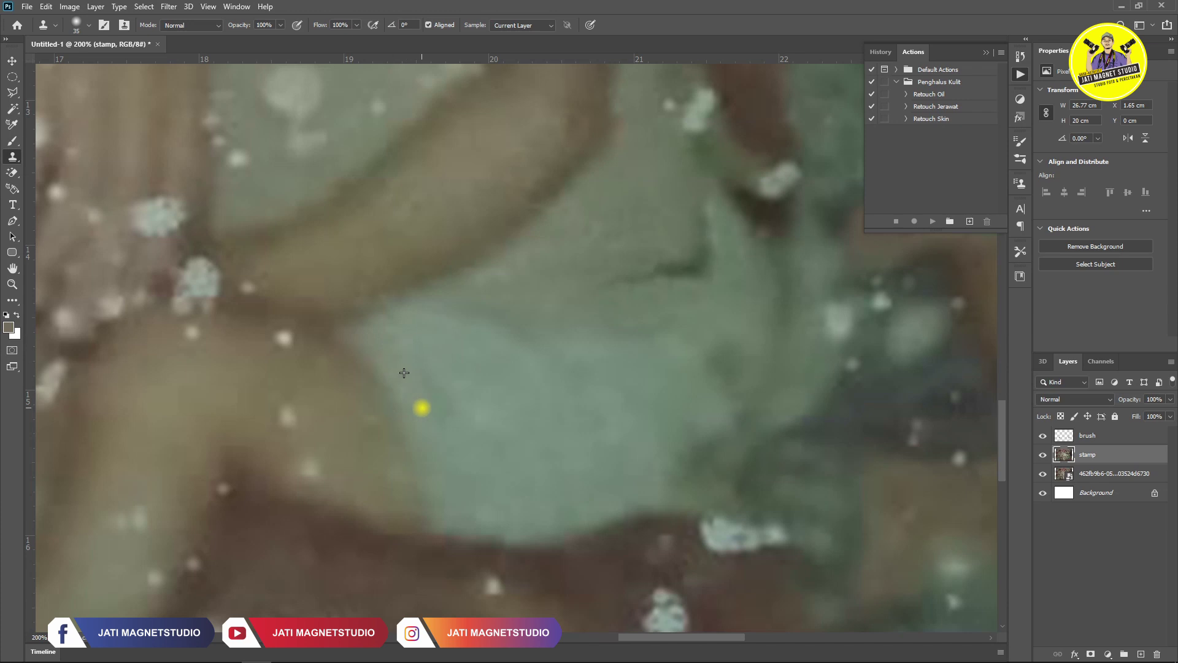
drag(422, 407, 570, 329)
drag(487, 231, 533, 269)
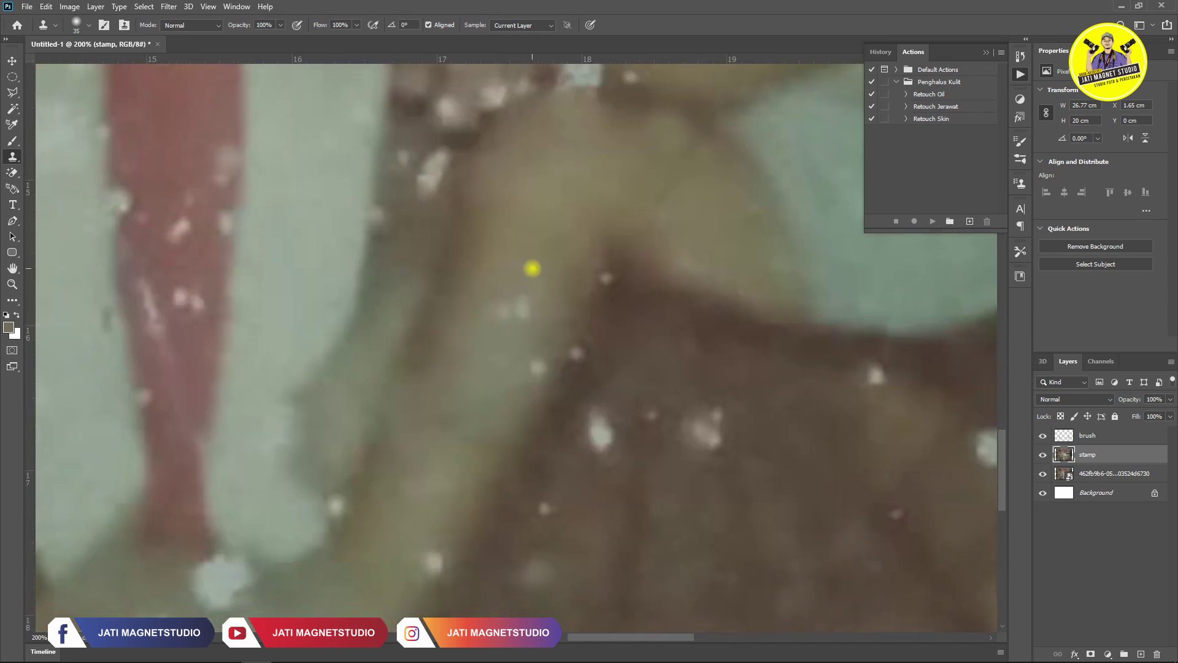
scroll(615, 300, down, 3)
click(606, 316)
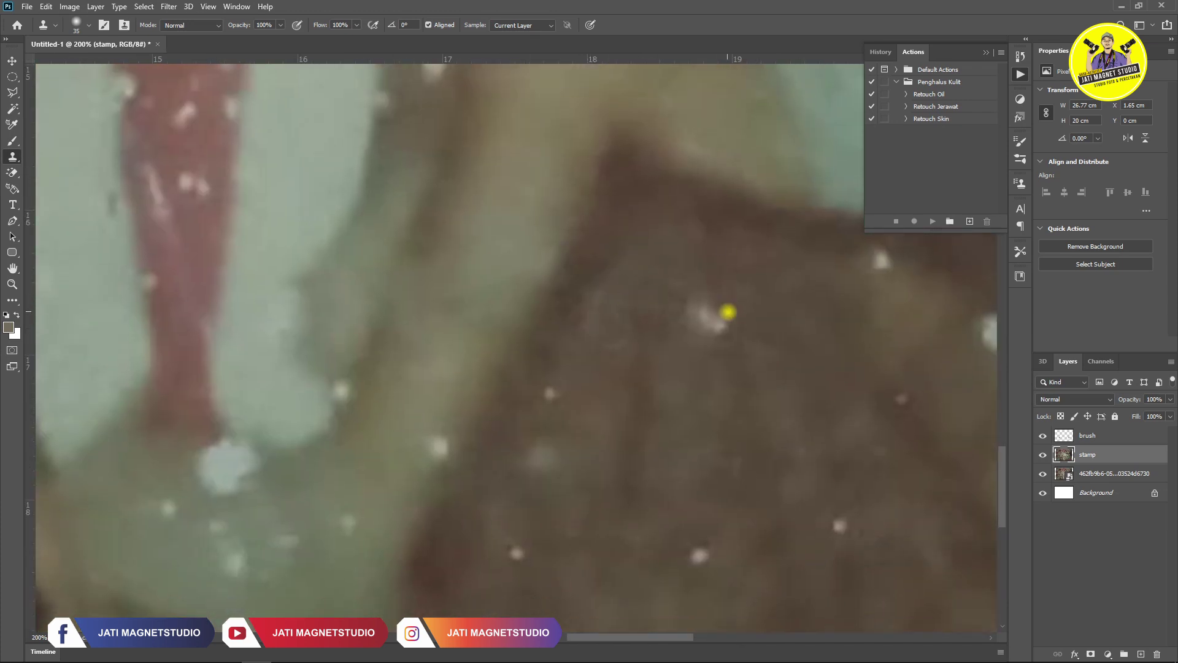
click(704, 322)
scroll(706, 336, down, 3)
scroll(592, 398, down, 3)
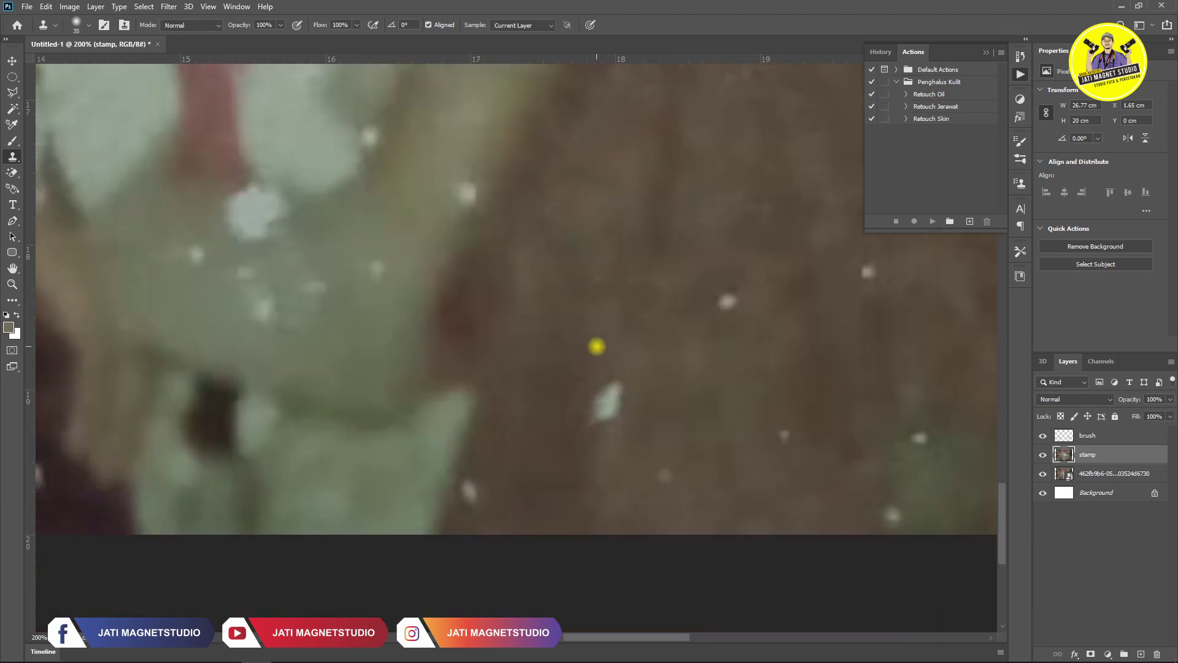
click(609, 405)
click(728, 305)
Clone out the remaining specks, including the cluster on the teal and brown edge
scroll(702, 266, right, 4)
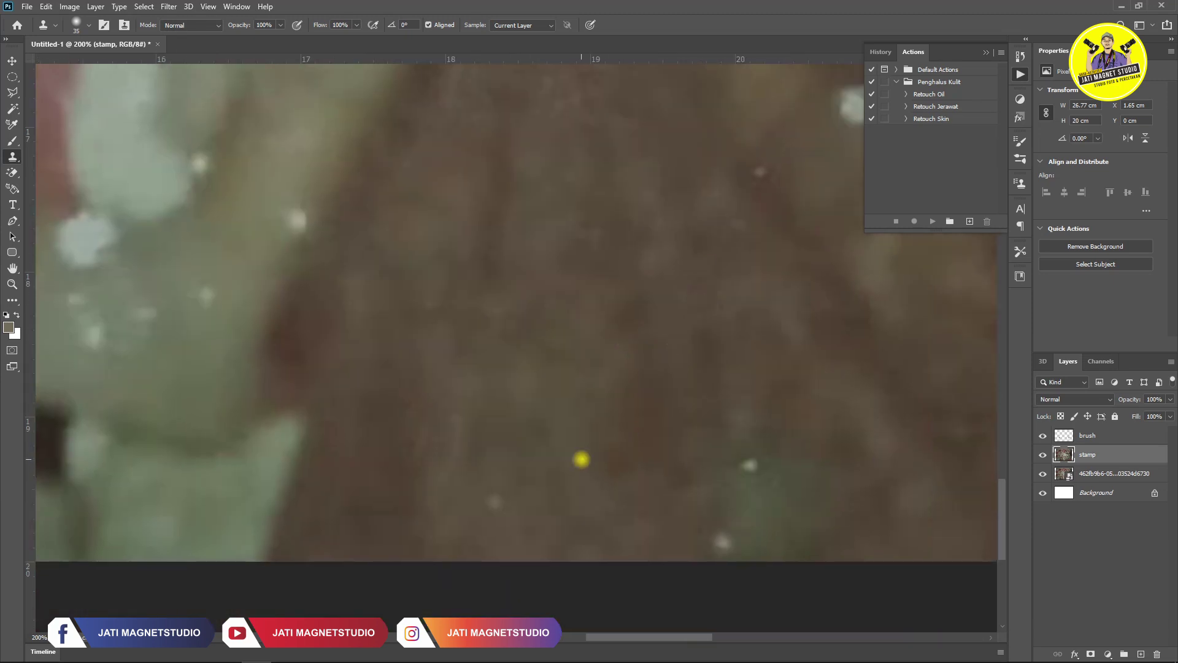
scroll(576, 491, up, 5)
scroll(576, 492, right, 3)
scroll(675, 276, right, 3)
click(668, 265)
click(615, 305)
scroll(671, 387, up, 3)
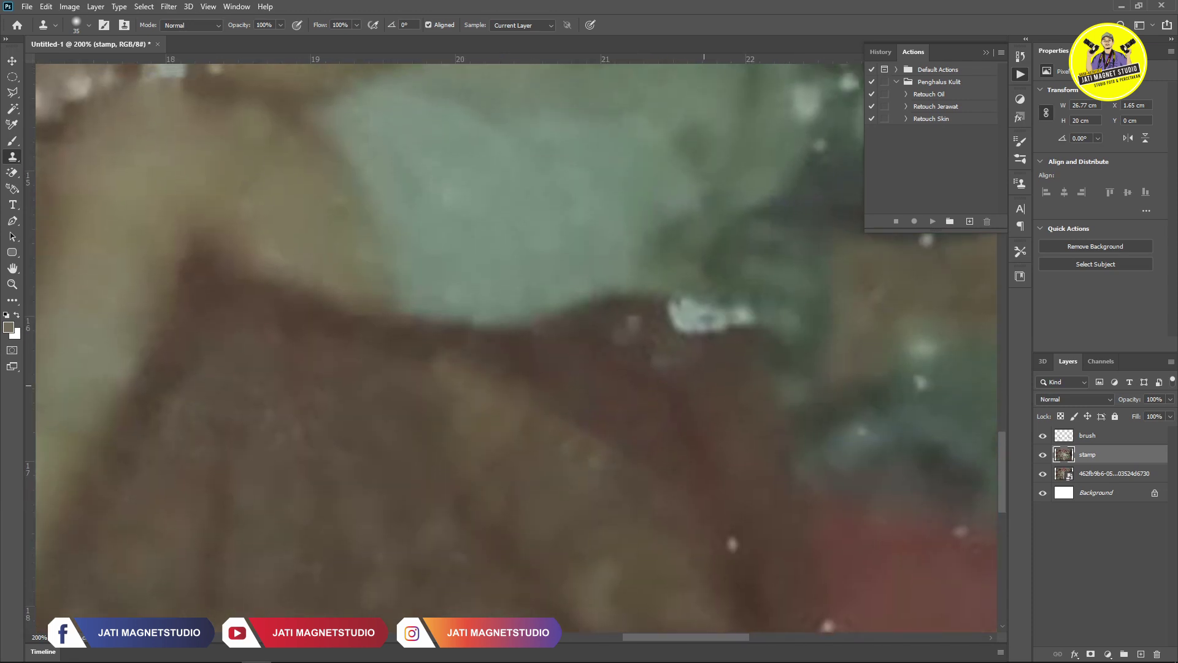
click(698, 313)
click(700, 305)
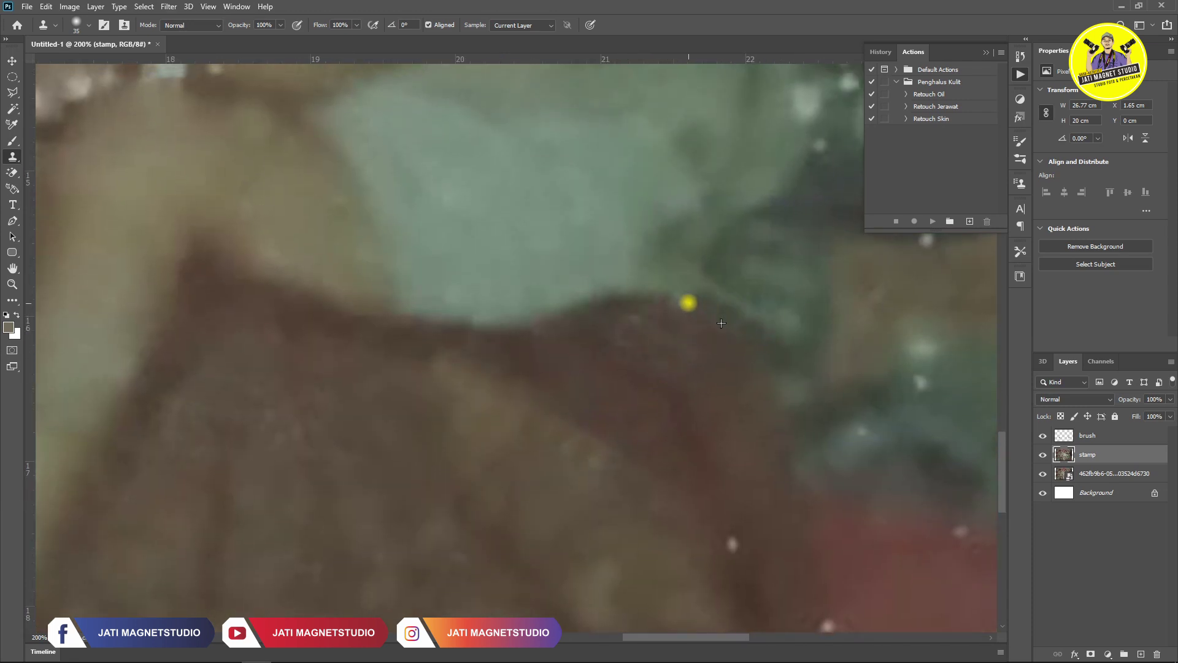
scroll(700, 305, down, 4)
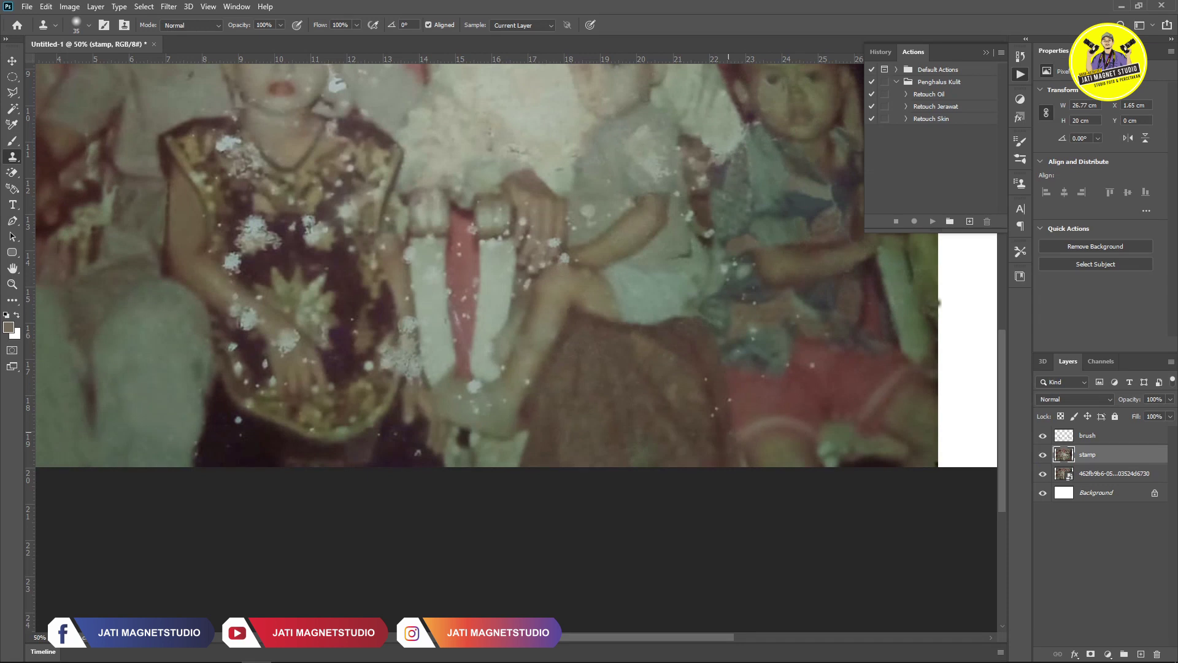
Clone away the white specks on the red area and the middle child's shirt with a larger brush
scroll(710, 369, up, 2)
click(872, 339)
drag(791, 217, 692, 313)
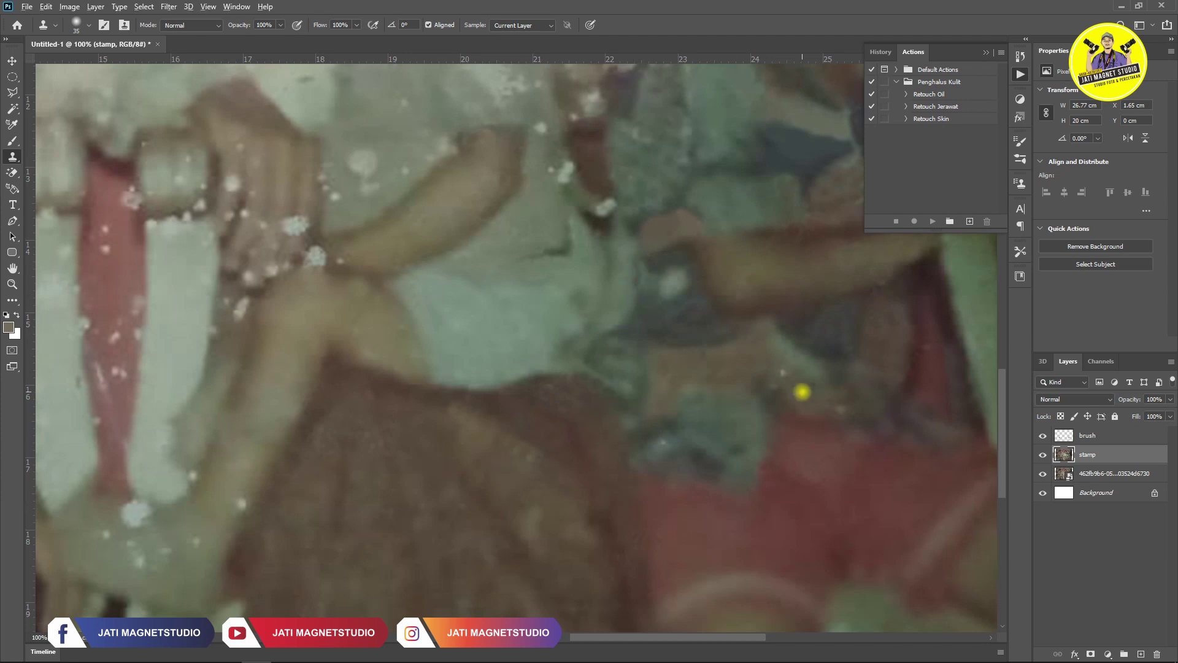
drag(593, 188, 709, 393)
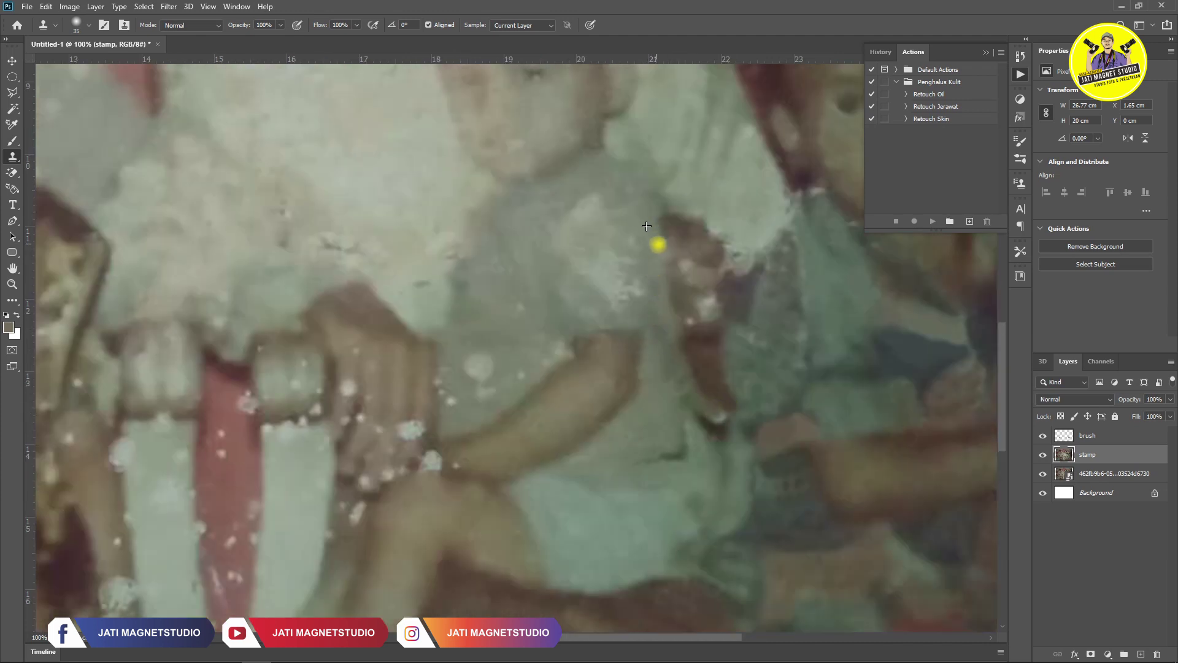
key(bracketright)
key(bracketright)
mouse_move(605, 217)
mouse_down()
mouse_move(639, 288)
mouse_move(628, 305)
mouse_move(521, 240)
mouse_move(489, 385)
mouse_up()
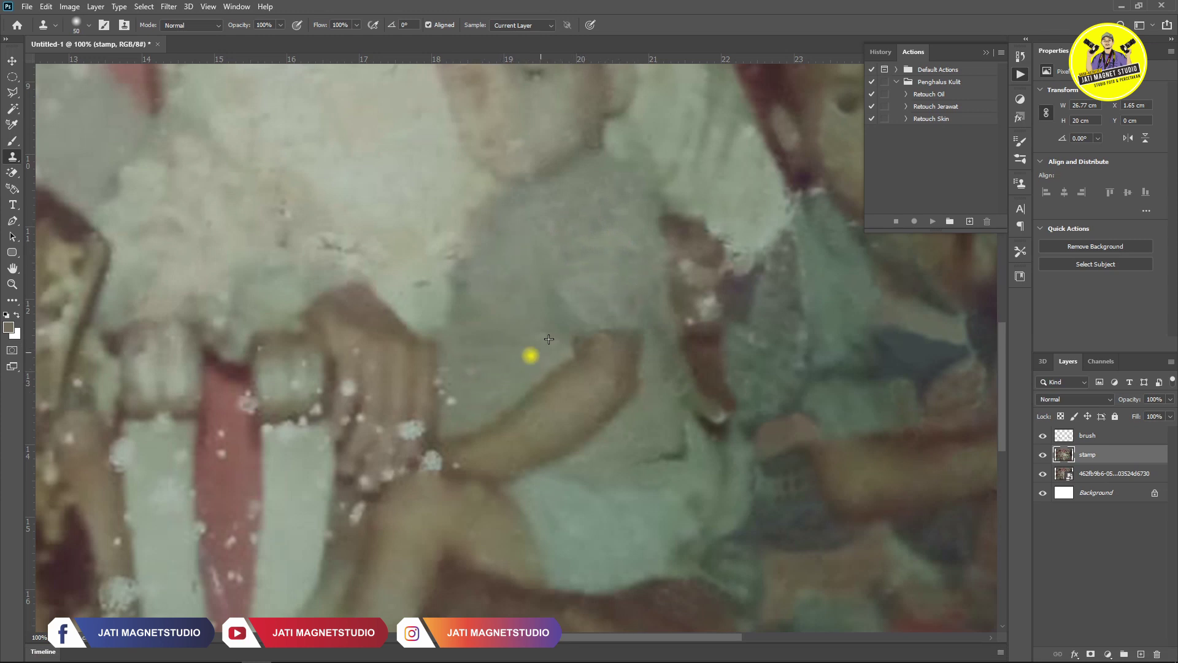
Clone out the white specks on the hand, wrist and fingertip, and along the red ribbon band
drag(417, 405, 622, 362)
drag(633, 400, 679, 412)
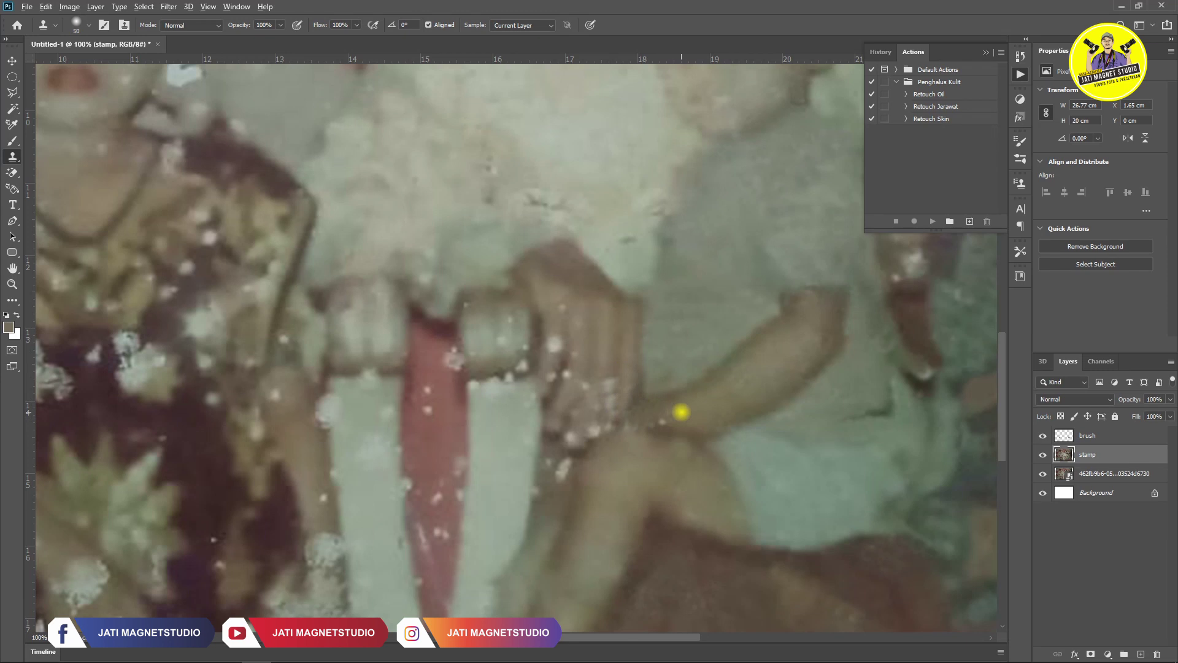
drag(584, 435, 557, 435)
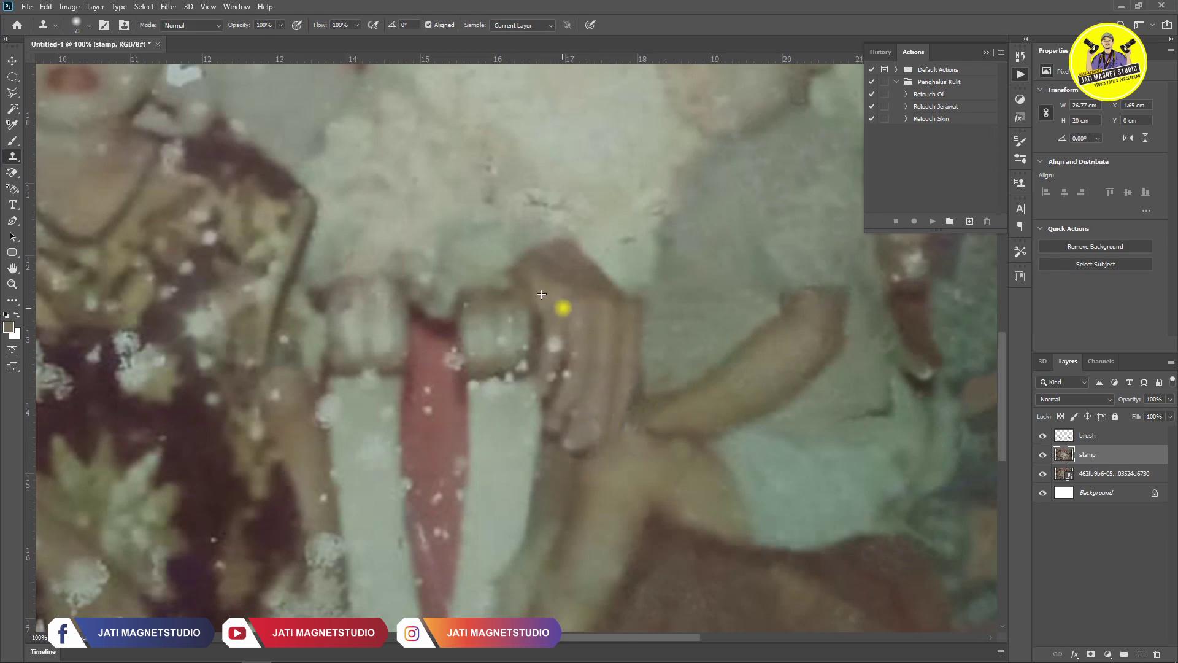
drag(551, 374, 683, 413)
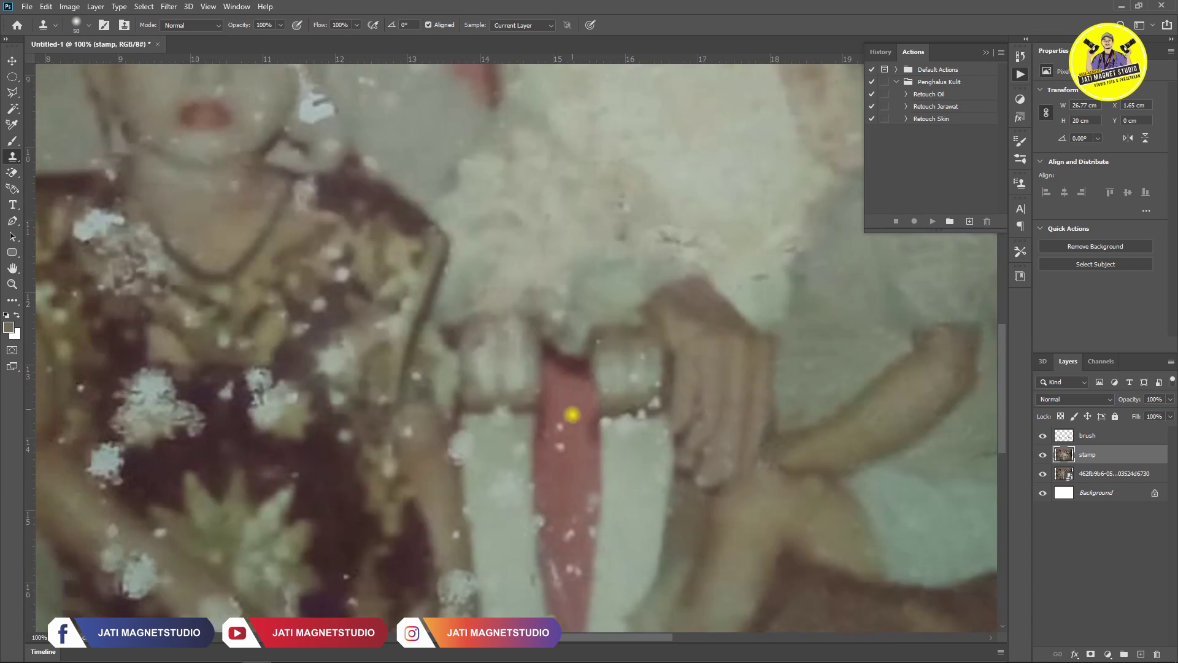
drag(560, 445, 551, 420)
drag(527, 485, 513, 534)
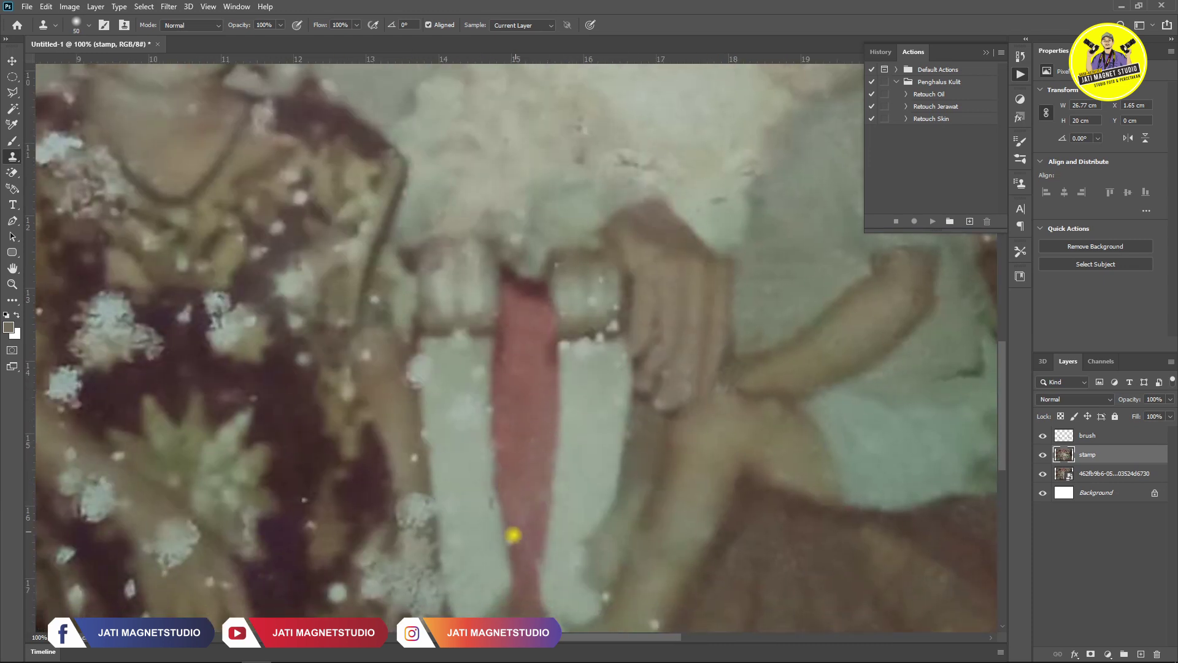
mouse_move(460, 355)
mouse_down()
mouse_move(465, 333)
mouse_move(415, 385)
mouse_up()
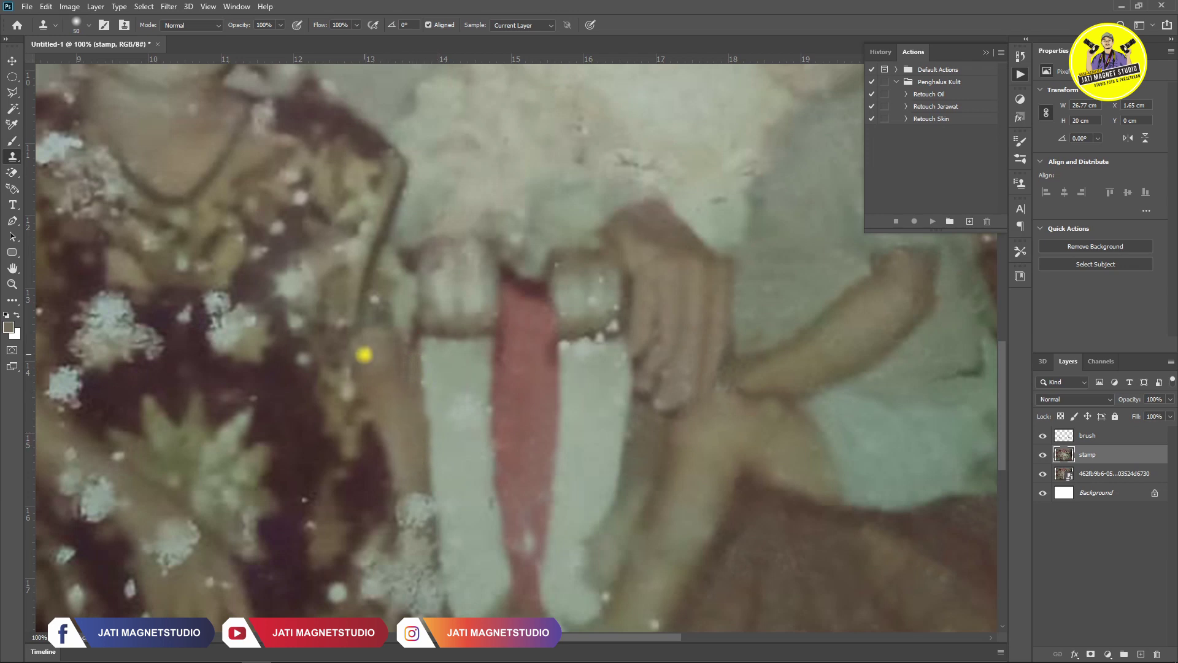
click(602, 331)
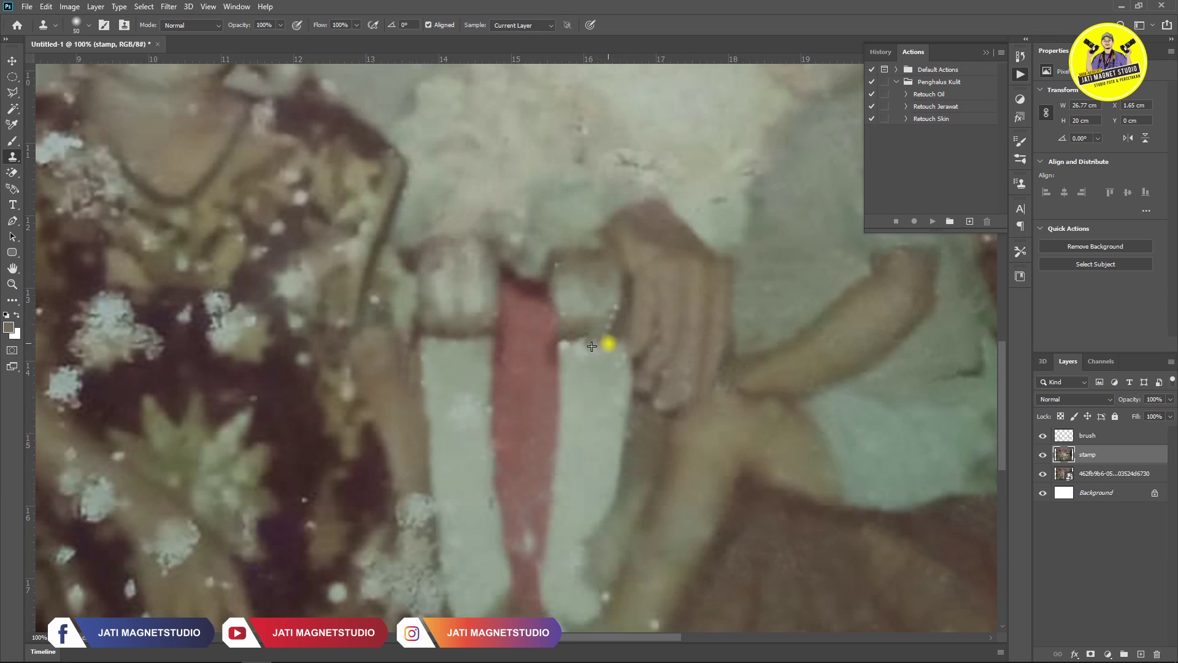
Clone over the pale specks on the lower part of the girl's dark dress and near her lap
mouse_move(526, 381)
mouse_down()
mouse_move(626, 282)
mouse_move(644, 350)
mouse_move(632, 408)
mouse_move(650, 369)
mouse_move(603, 413)
mouse_move(618, 322)
mouse_up()
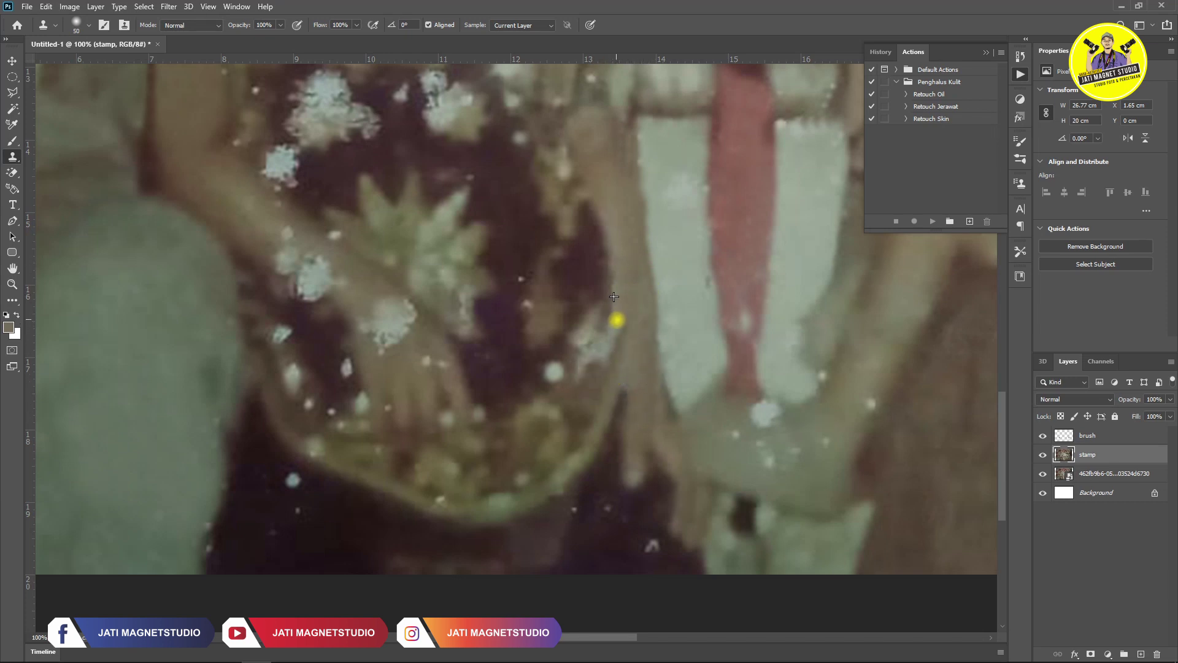
scroll(552, 376, down, 1)
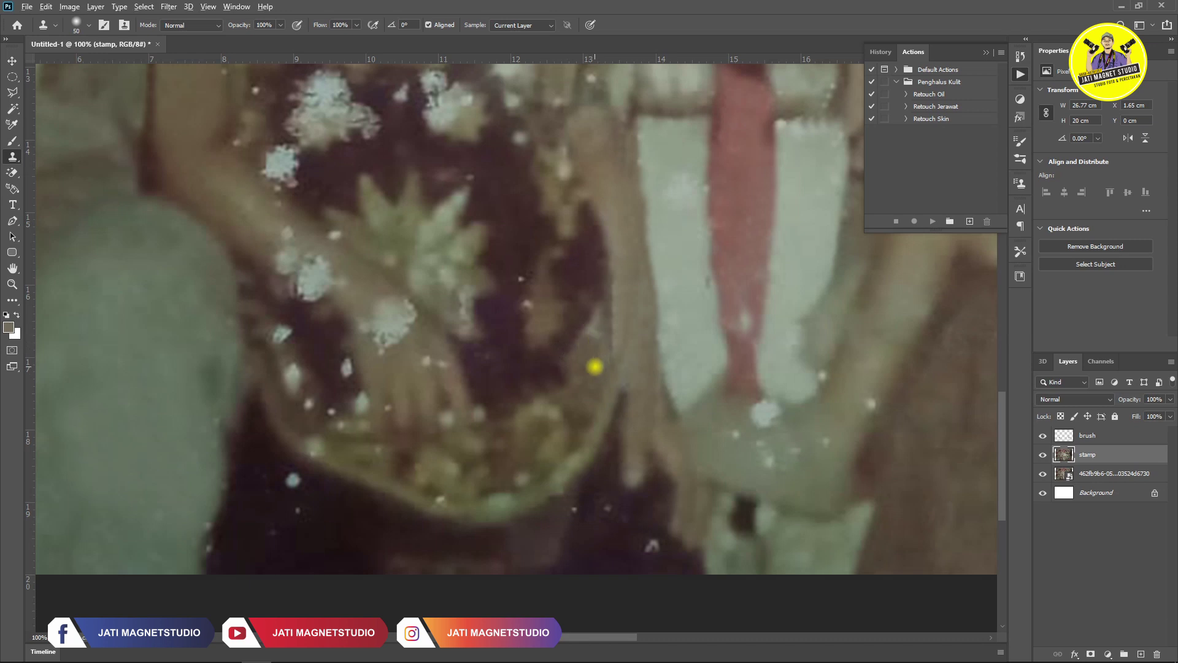
scroll(601, 408, down, 1)
scroll(530, 464, down, 1)
scroll(531, 464, up, 3)
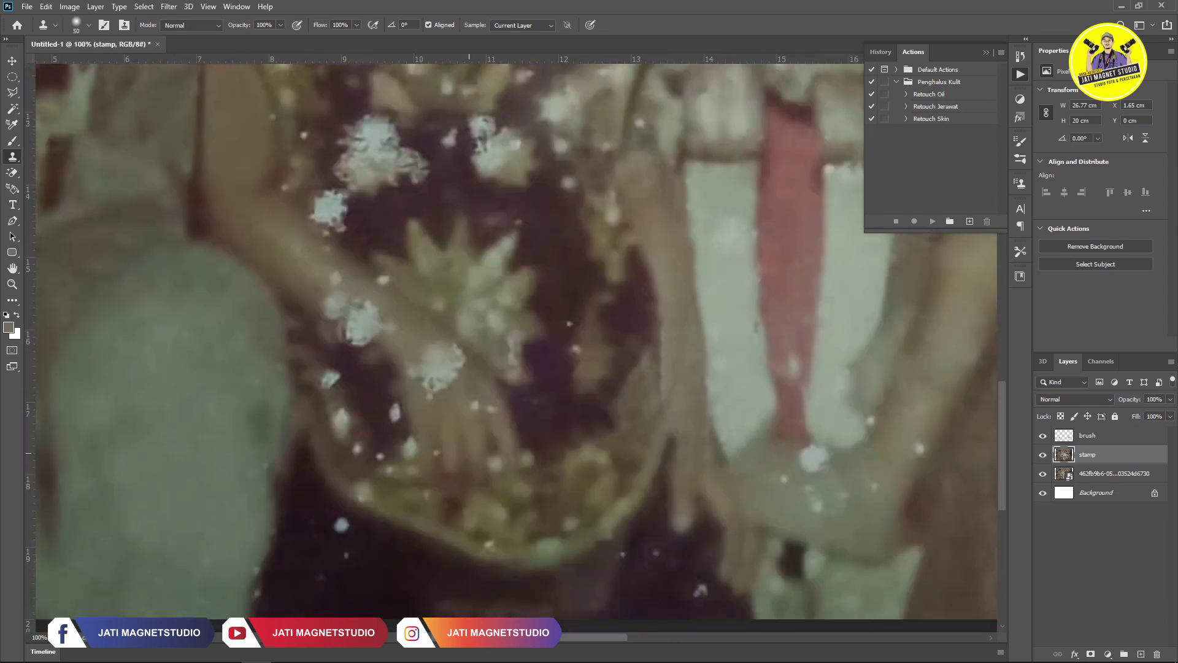
drag(557, 527, 479, 543)
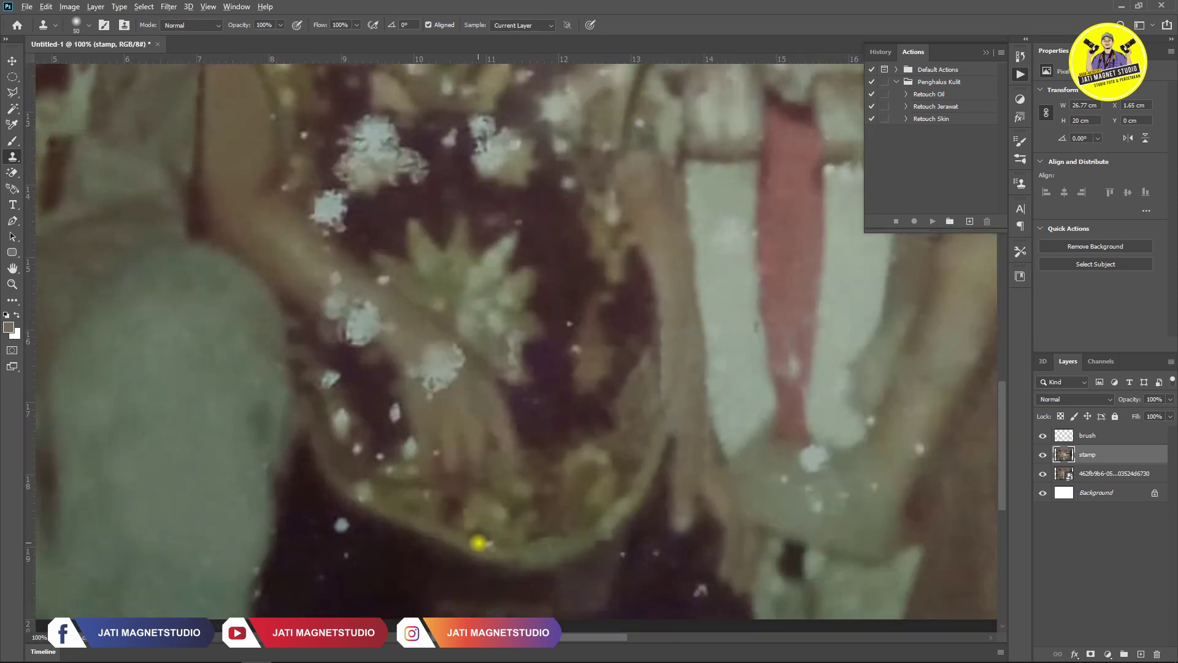
drag(253, 577, 258, 567)
click(332, 434)
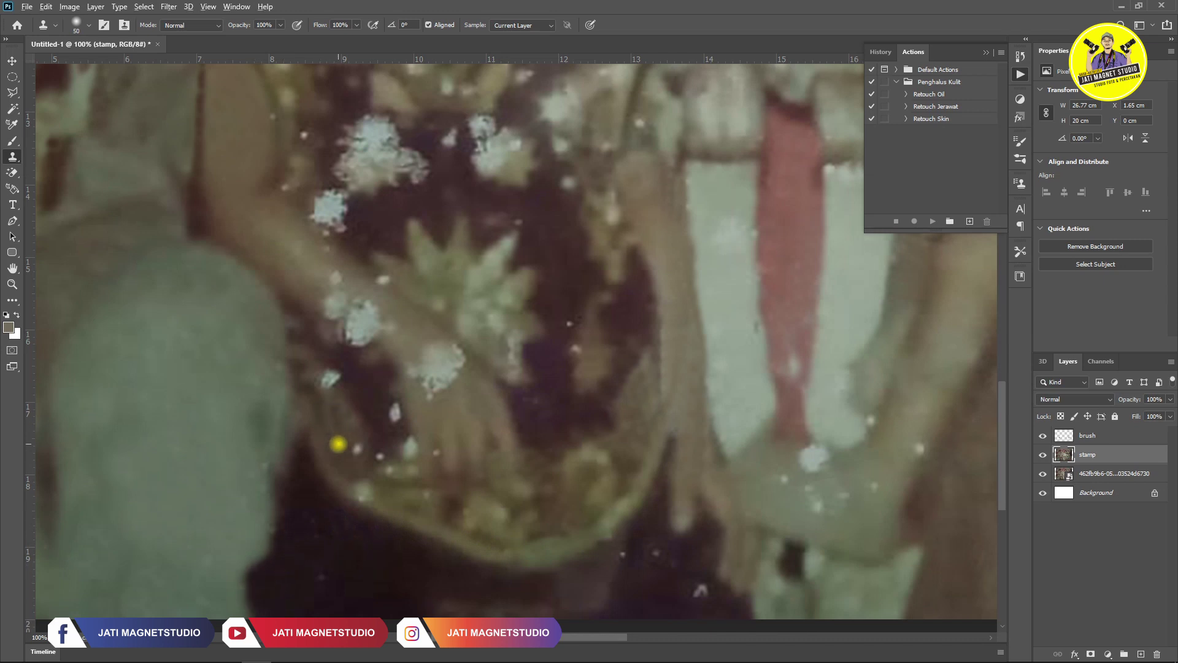
Clone out specks along the dress edge and hem, near the boy's leg and the girl's hand
drag(382, 455, 364, 494)
drag(526, 495, 595, 462)
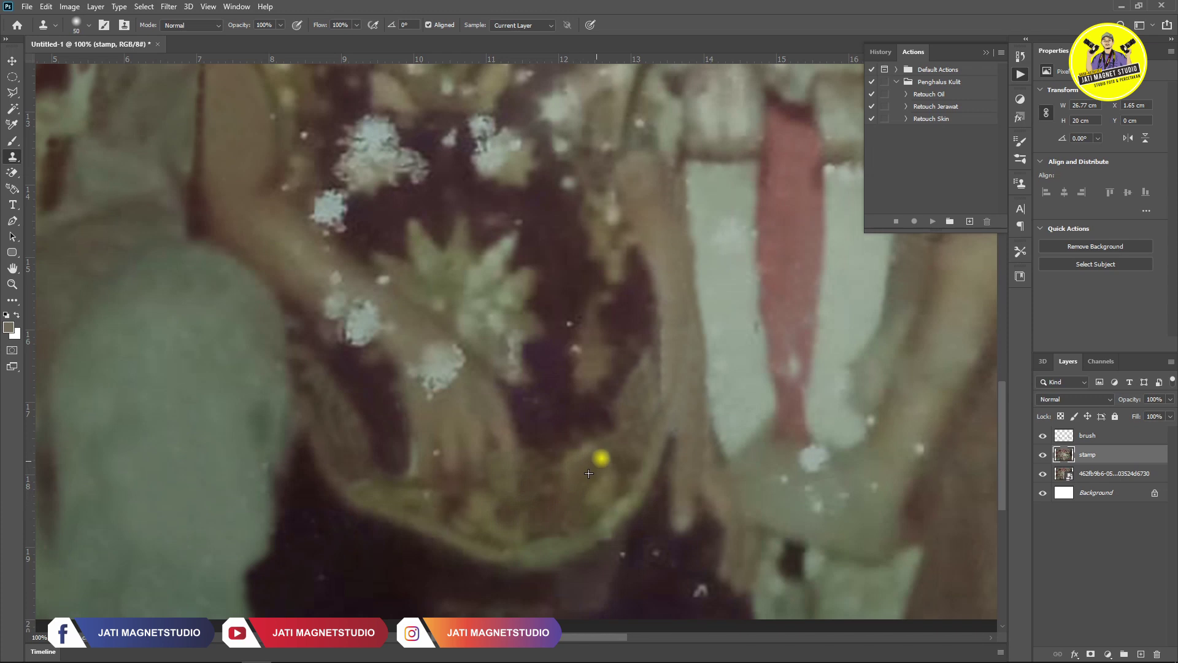
drag(813, 465, 843, 499)
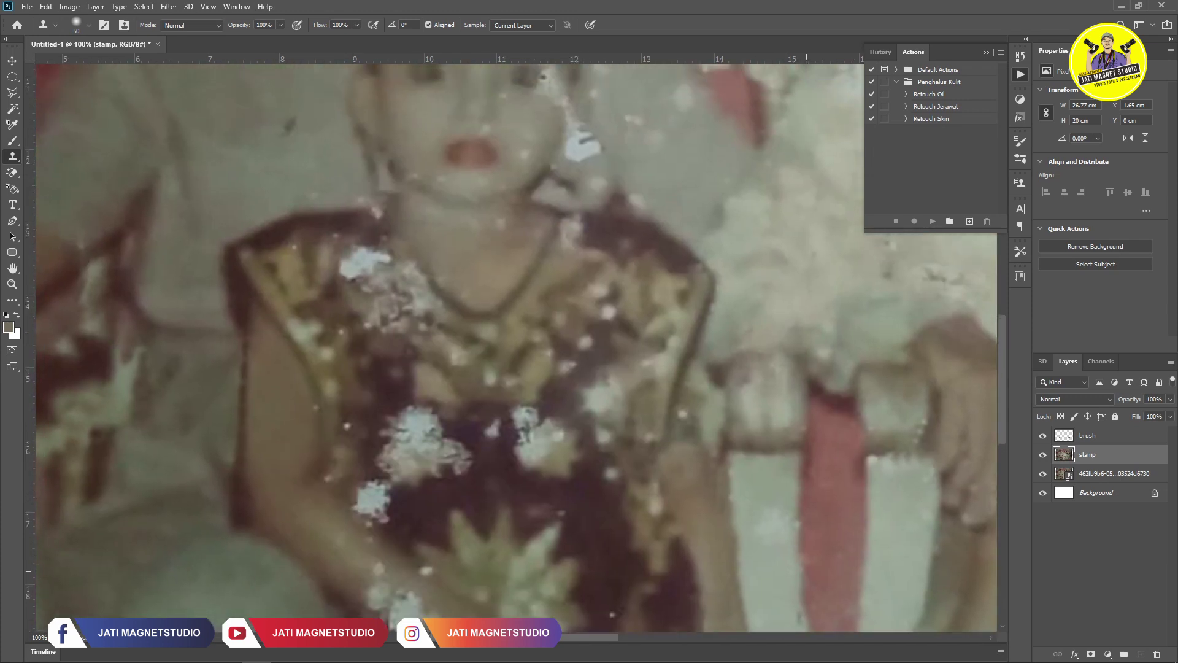
drag(933, 419, 814, 461)
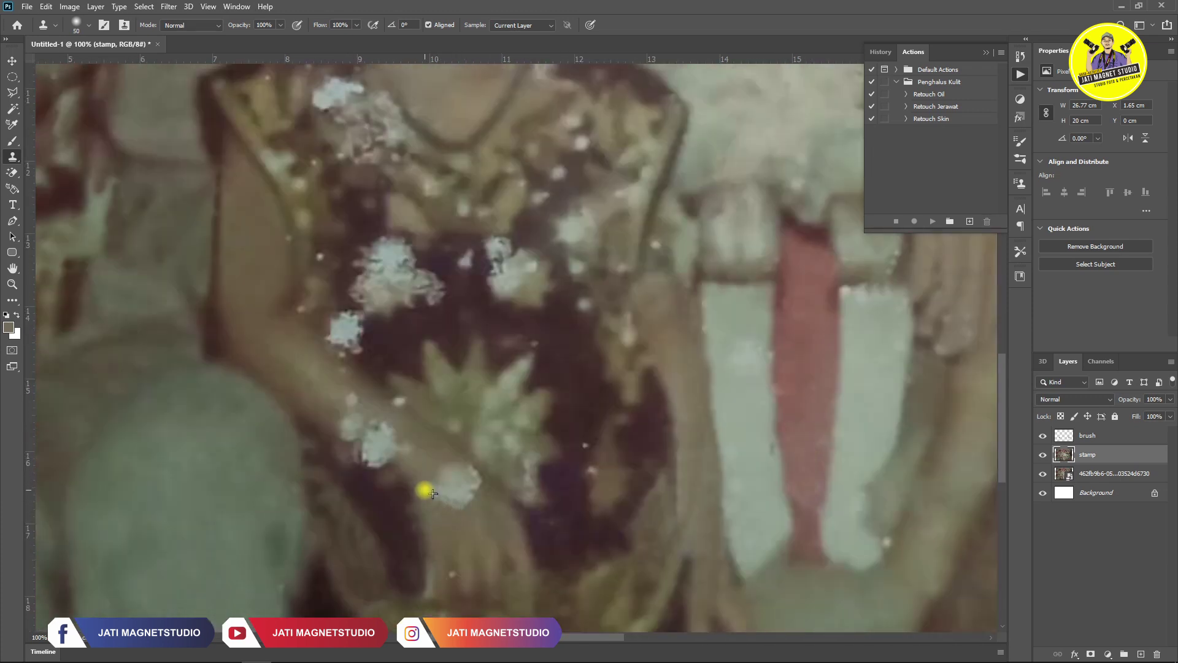
mouse_move(453, 508)
mouse_down()
mouse_move(453, 487)
mouse_move(473, 485)
mouse_move(366, 197)
mouse_up()
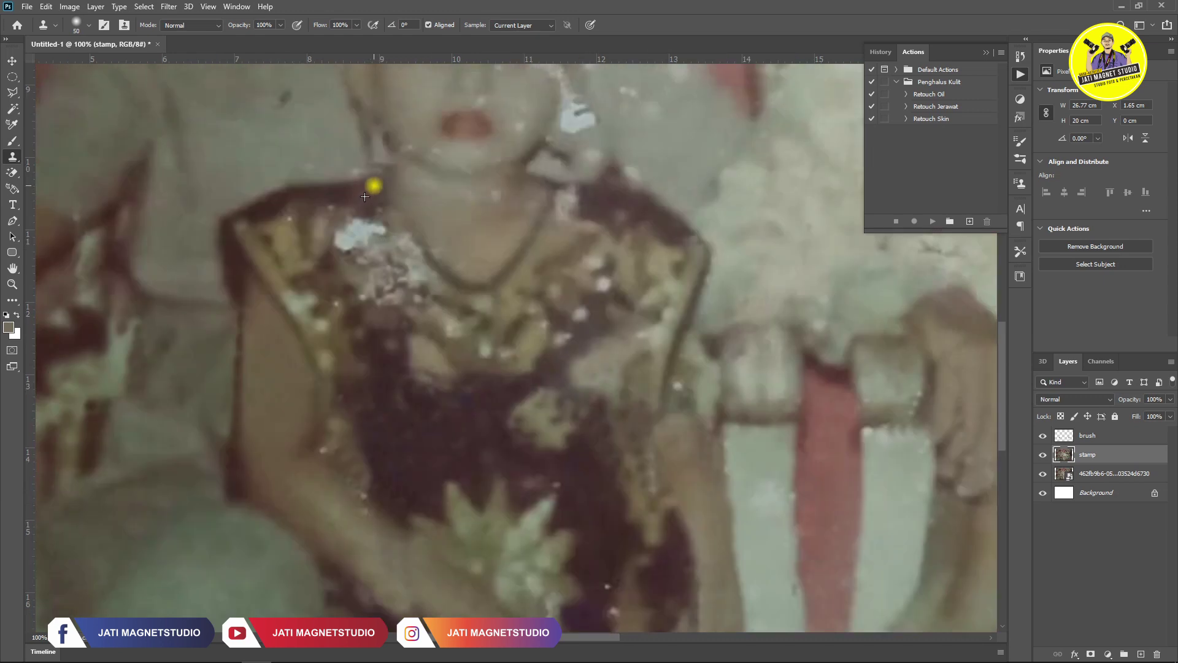
key(ctrl+minus)
key(ctrl+minus)
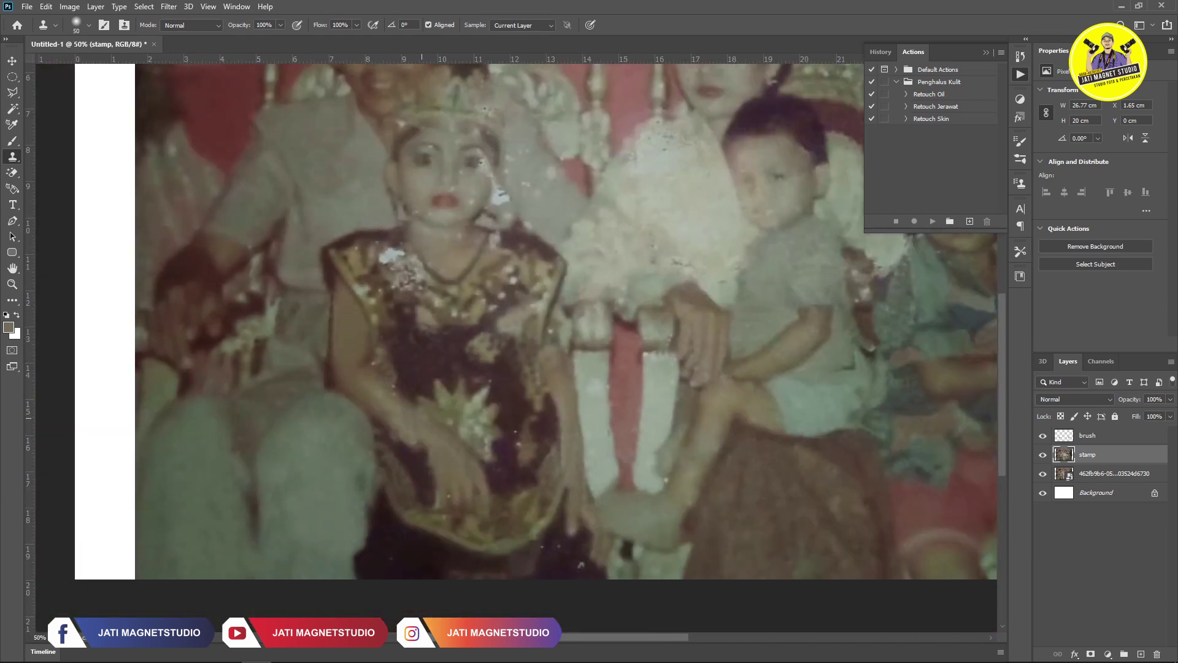
Clone out the bright spots on the girl's dress strap
scroll(360, 376, up, 2)
scroll(360, 376, up, 1)
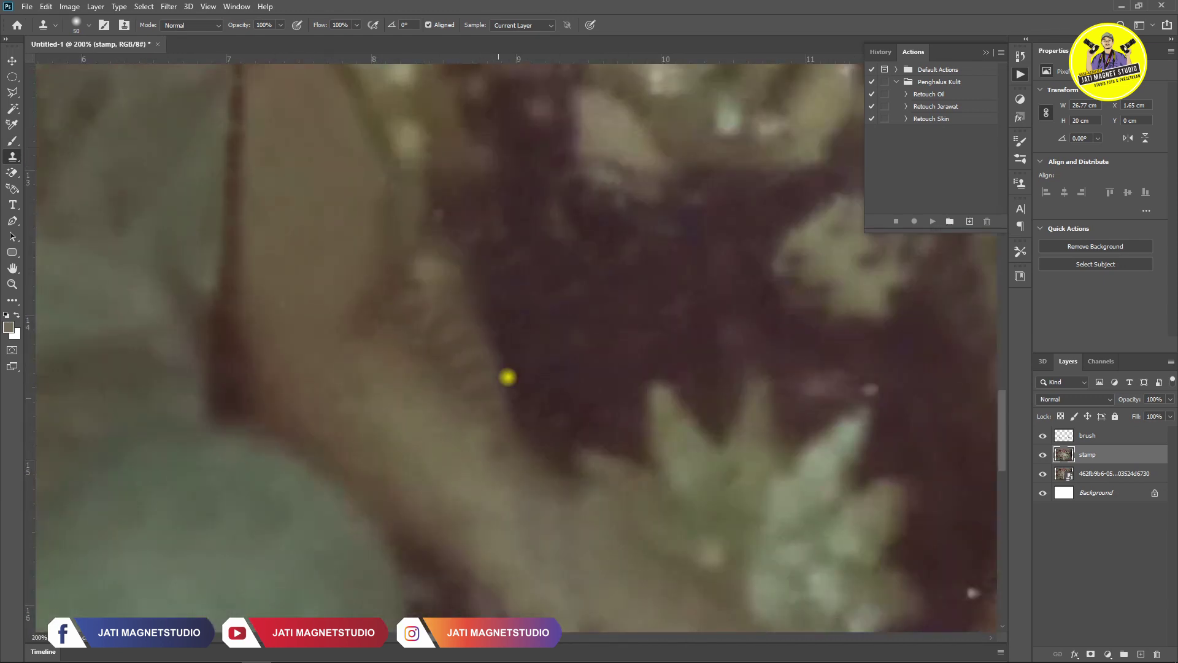
scroll(508, 377, up, 5)
mouse_move(358, 194)
mouse_down()
mouse_move(318, 208)
mouse_move(408, 311)
mouse_up()
scroll(408, 310, up, 3)
mouse_move(472, 228)
mouse_down()
mouse_move(500, 329)
mouse_move(558, 307)
mouse_move(554, 367)
mouse_move(632, 311)
mouse_move(583, 407)
mouse_move(614, 334)
mouse_move(692, 486)
mouse_move(654, 334)
mouse_move(764, 350)
mouse_move(539, 403)
mouse_move(756, 426)
mouse_move(831, 295)
mouse_move(792, 237)
mouse_move(674, 202)
mouse_move(700, 270)
mouse_move(537, 263)
mouse_move(442, 229)
mouse_move(720, 186)
mouse_move(628, 166)
mouse_move(623, 316)
mouse_move(560, 189)
mouse_move(705, 342)
mouse_move(568, 231)
mouse_move(572, 300)
mouse_move(660, 255)
mouse_move(797, 268)
mouse_move(681, 266)
mouse_move(645, 297)
mouse_up()
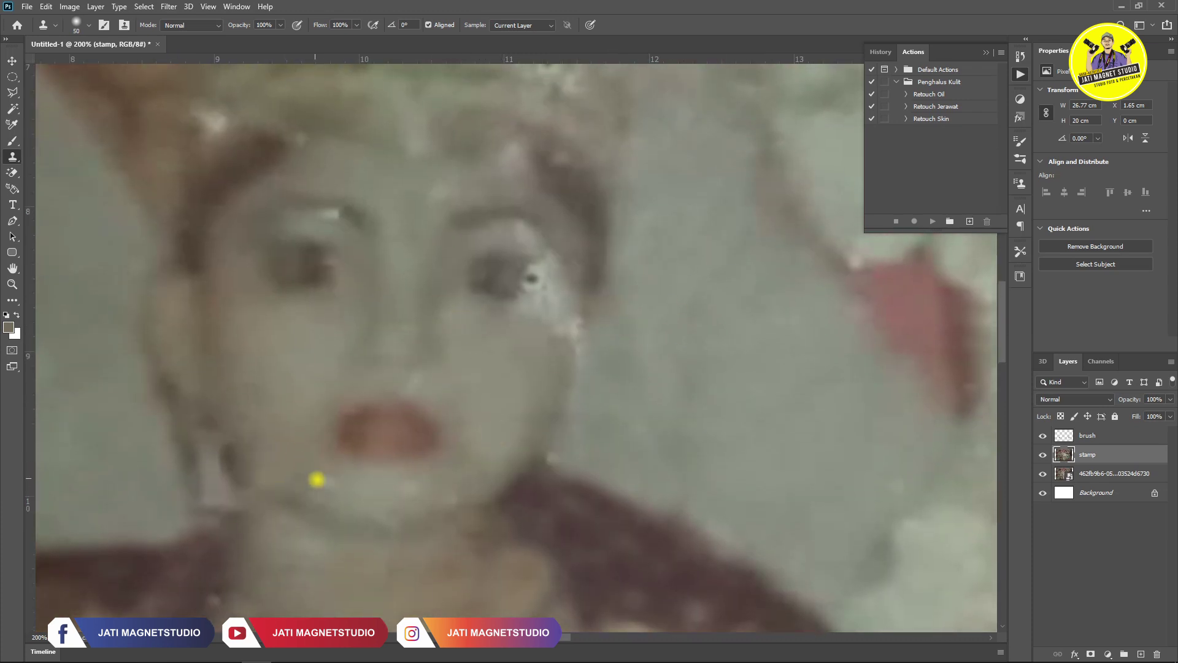
Remove the white blemish on the girl's cheek and the bright spot in her eye
drag(562, 322, 564, 307)
scroll(541, 308, up, 1)
drag(513, 258, 520, 335)
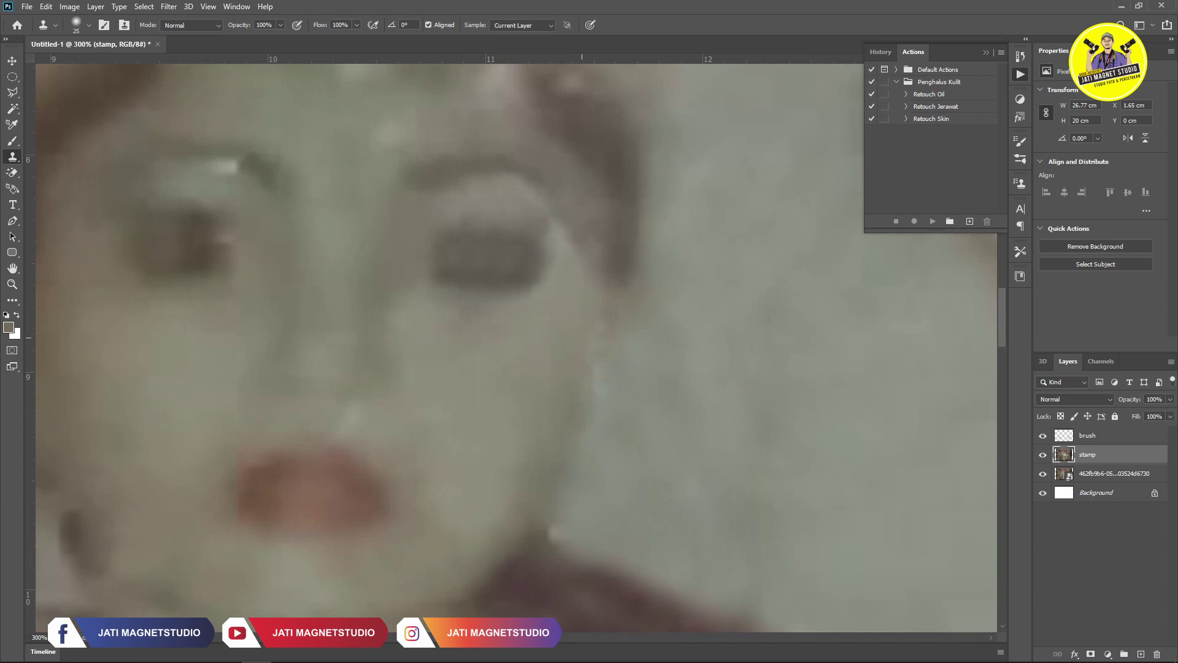
Zoom back out to fit the photo and choose the Polygonal Lasso tool
scroll(632, 350, down, 4)
scroll(561, 337, up, 3)
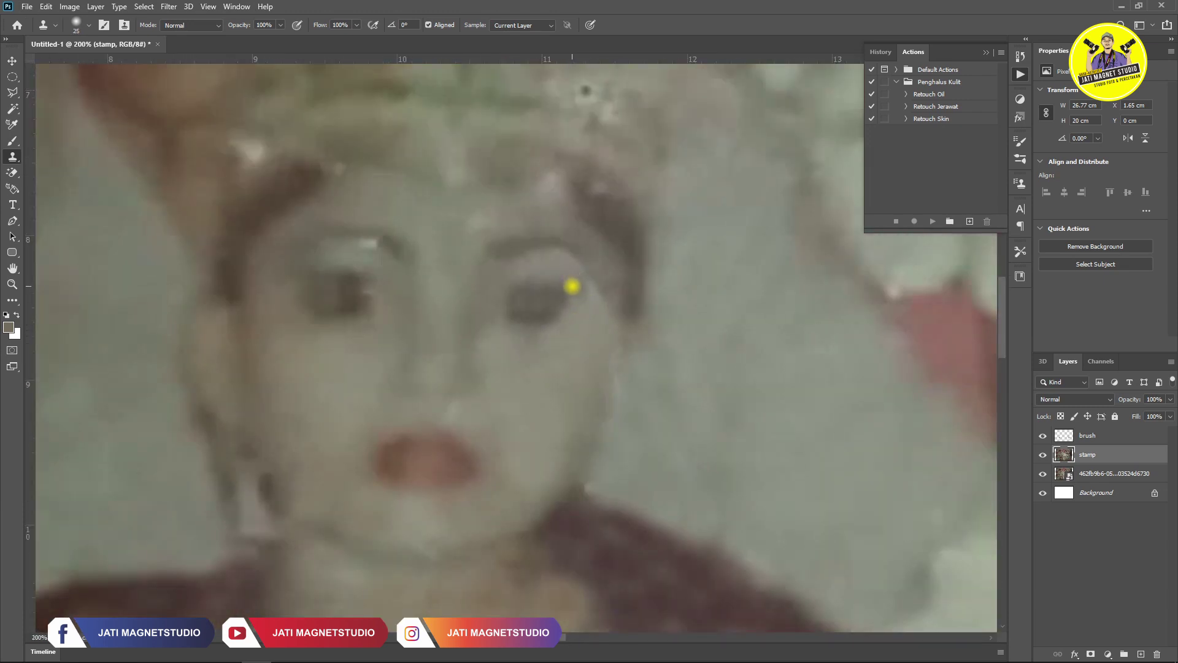
scroll(594, 354, down, 5)
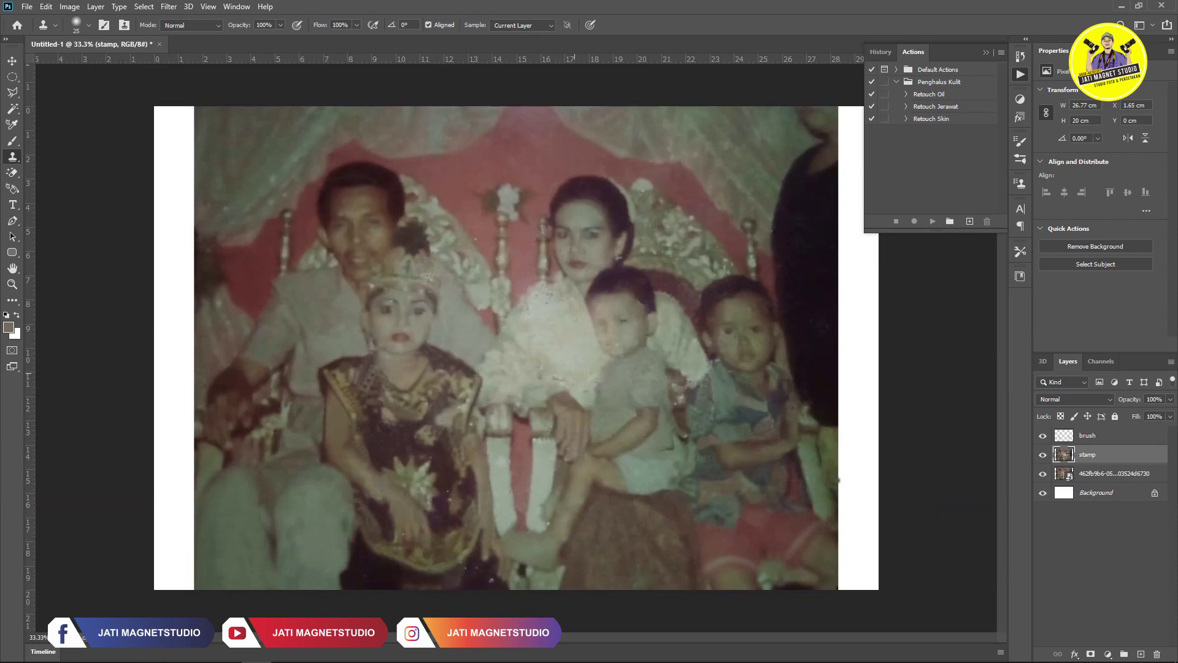
scroll(396, 312, up, 5)
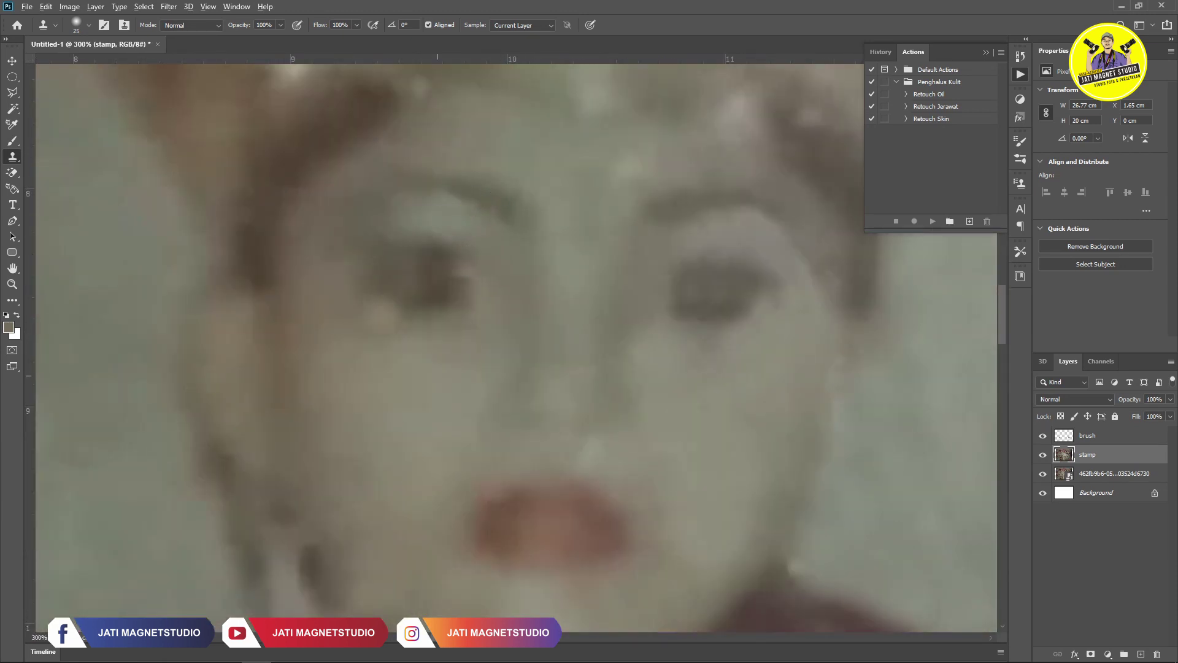
scroll(614, 331, up, 3)
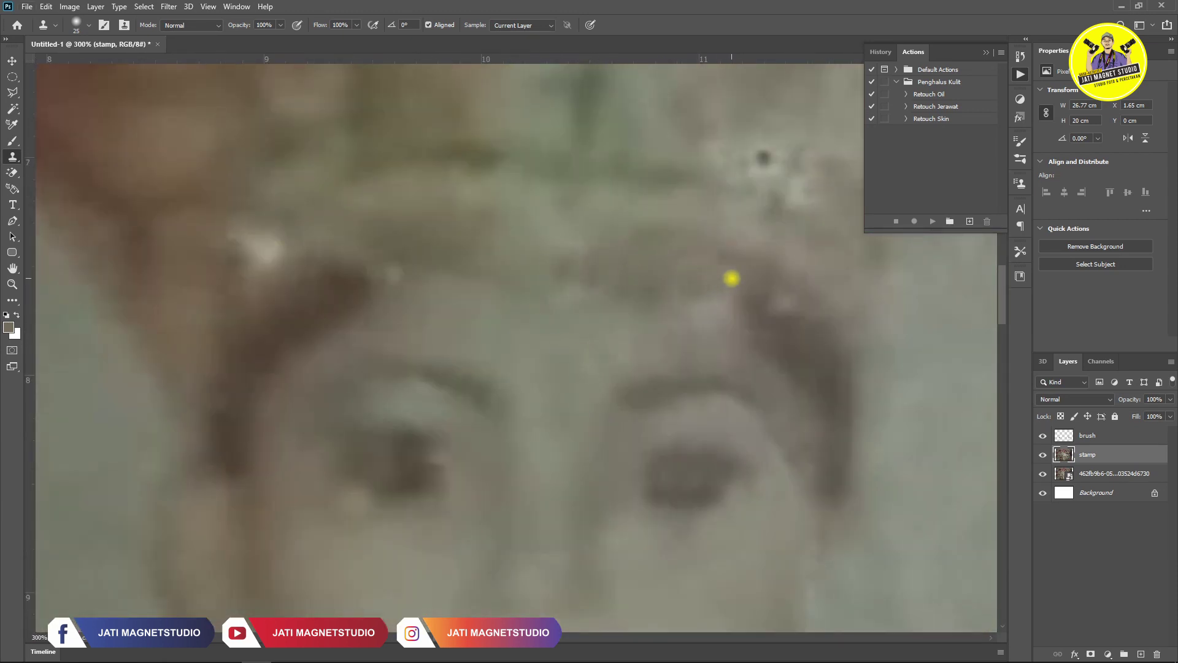
scroll(816, 302, up, 3)
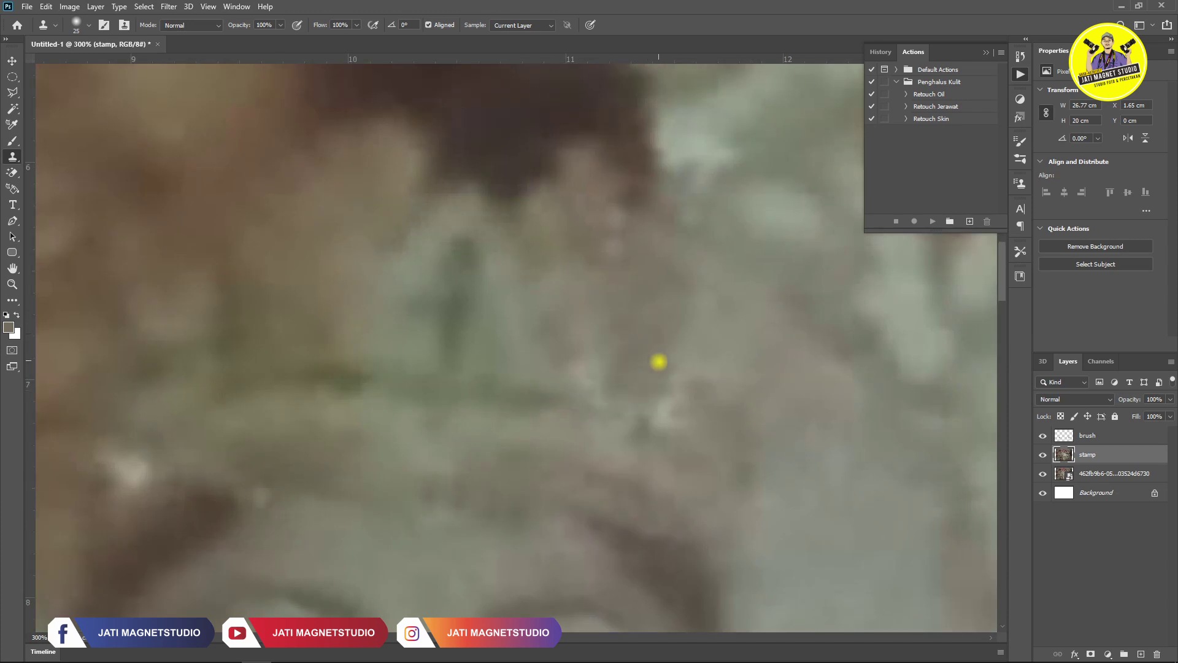
scroll(665, 333, down, 3)
scroll(702, 413, down, 3)
scroll(376, 518, up, 4)
scroll(476, 253, down, 1)
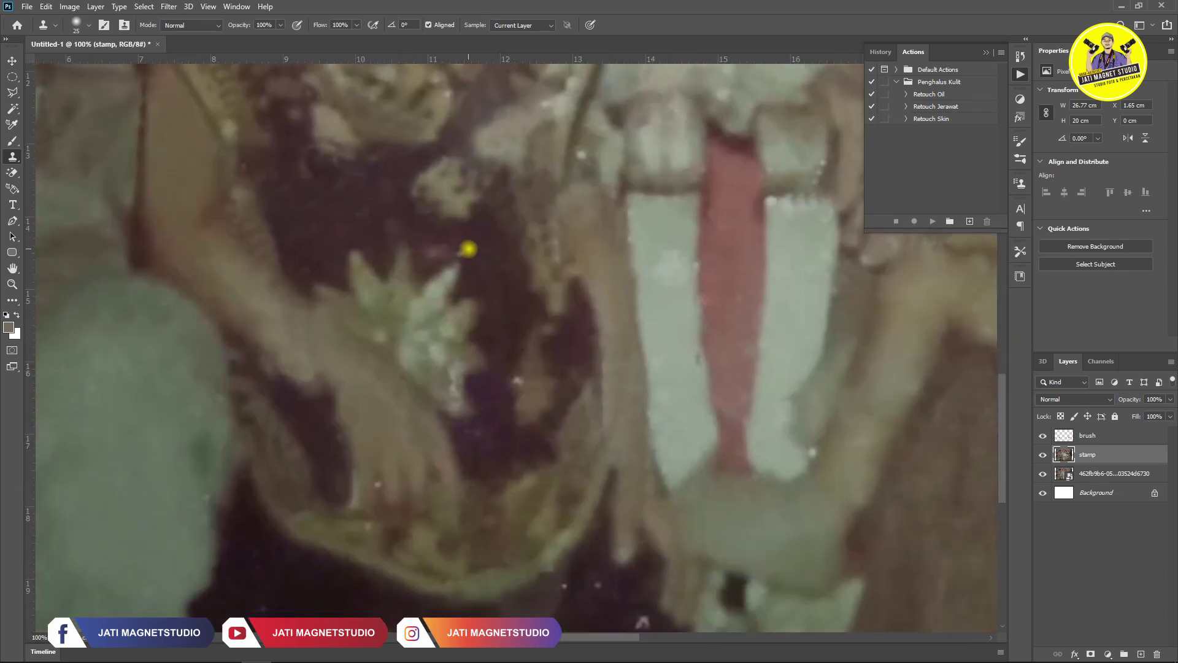
scroll(460, 479, down, 2)
scroll(546, 454, down, 2)
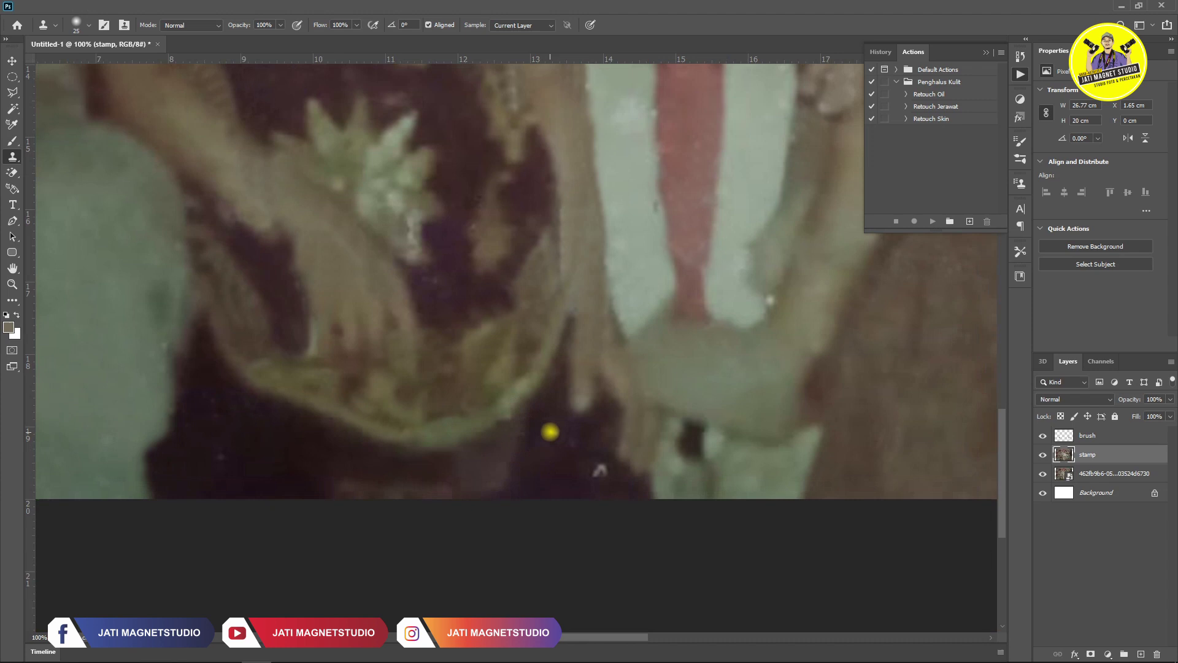
scroll(675, 470, up, 1)
scroll(754, 476, down, 1)
scroll(707, 450, down, 1)
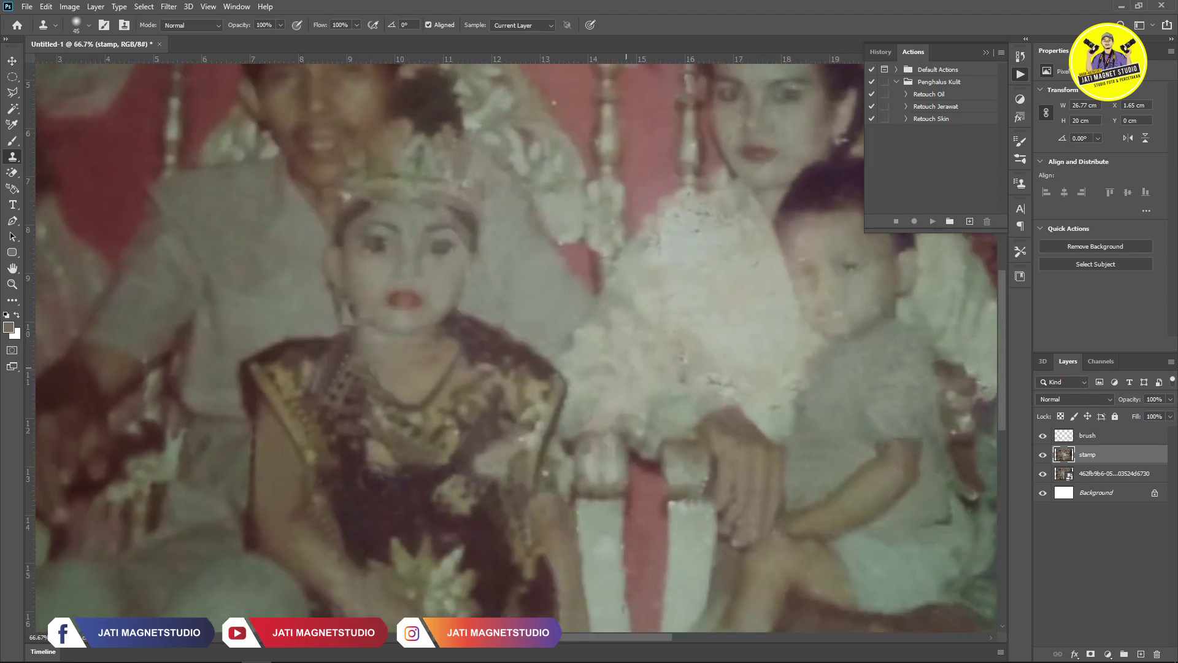
scroll(675, 405, down, 1)
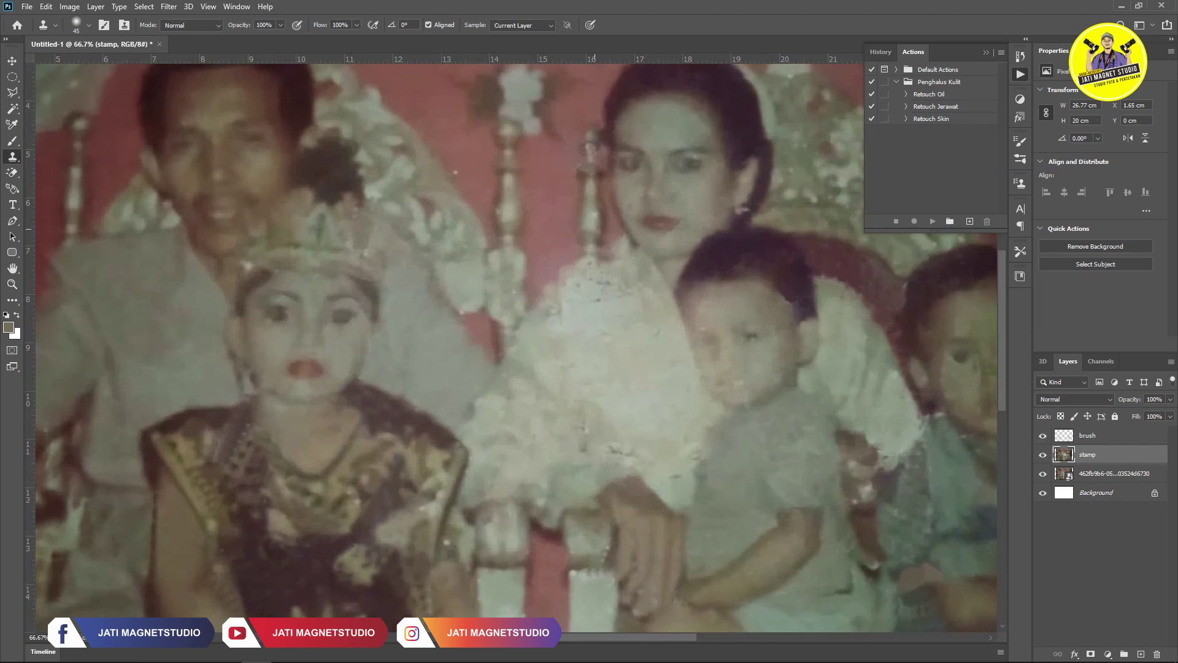
scroll(495, 306, up, 1)
click(12, 92)
Outline the woman's white dress as a selection and paint light tone over it on the brush layer
click(562, 289)
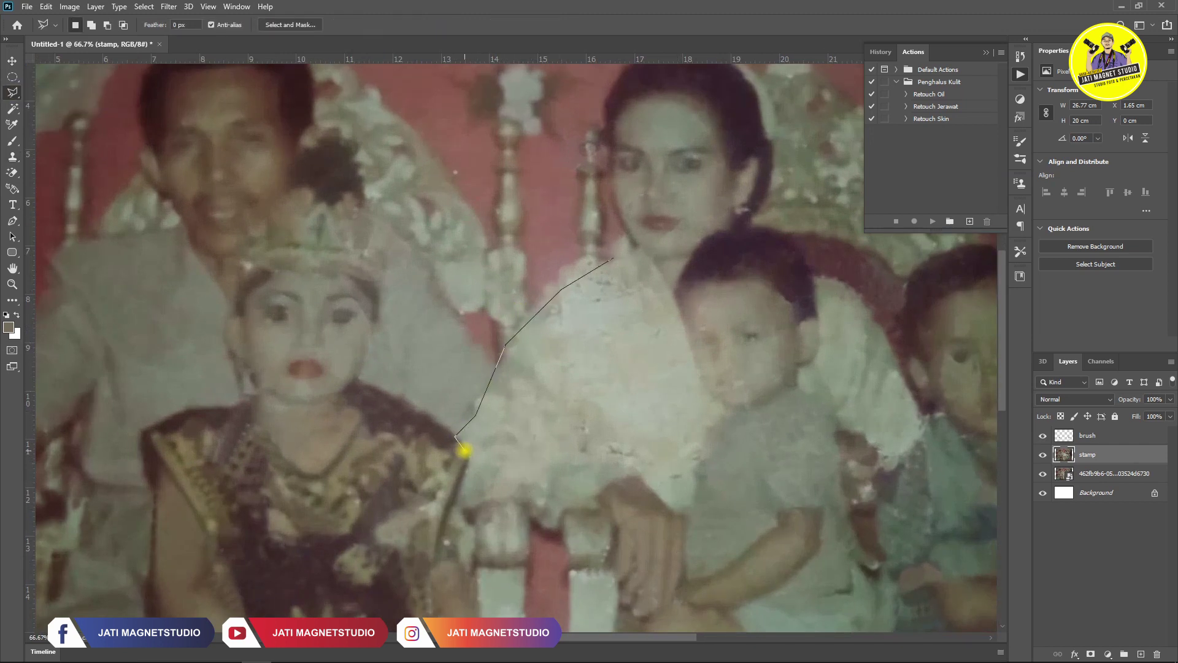
double_click(634, 253)
key(s)
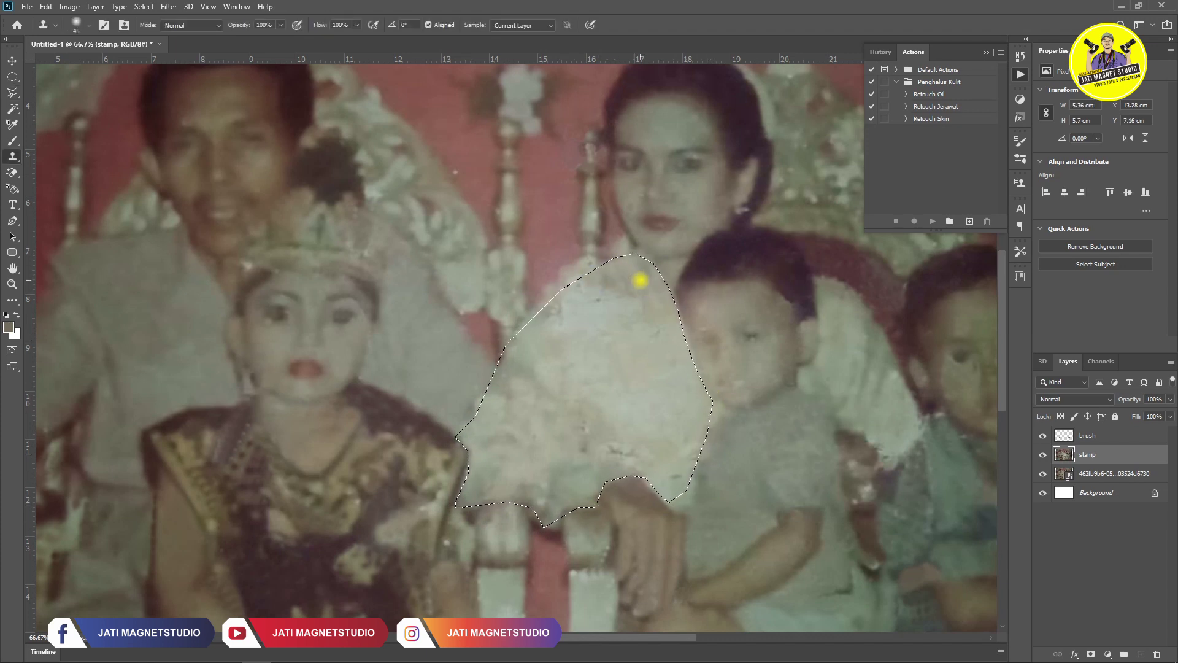
key(b)
key(alt+bracketright)
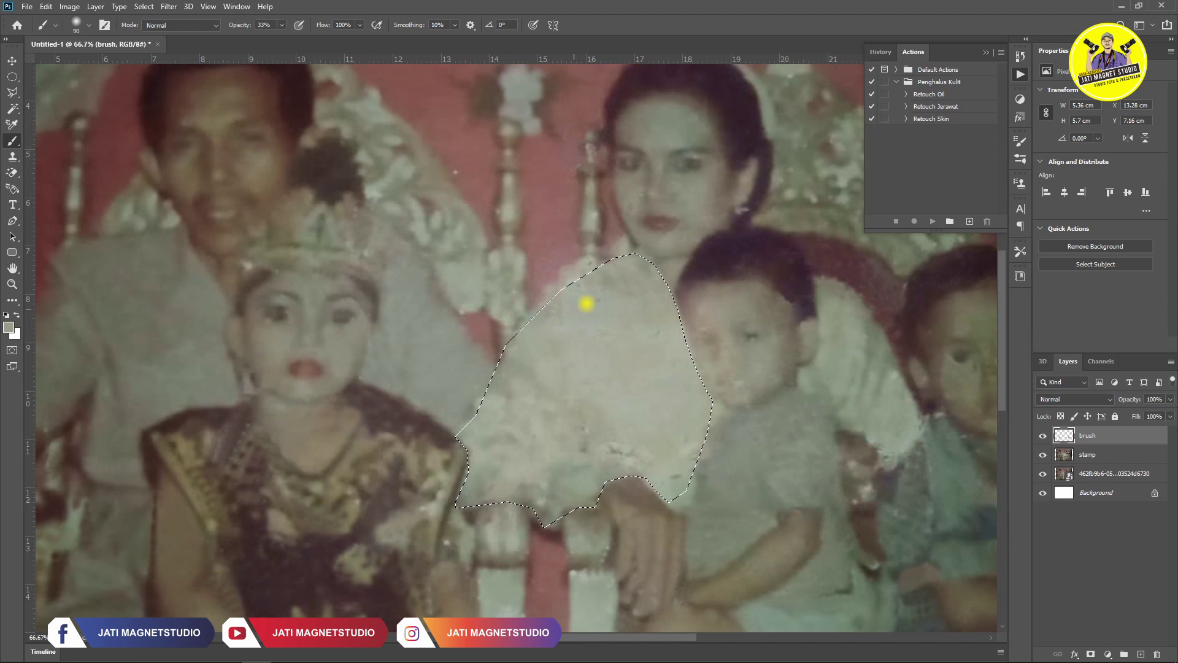
drag(534, 509, 579, 491)
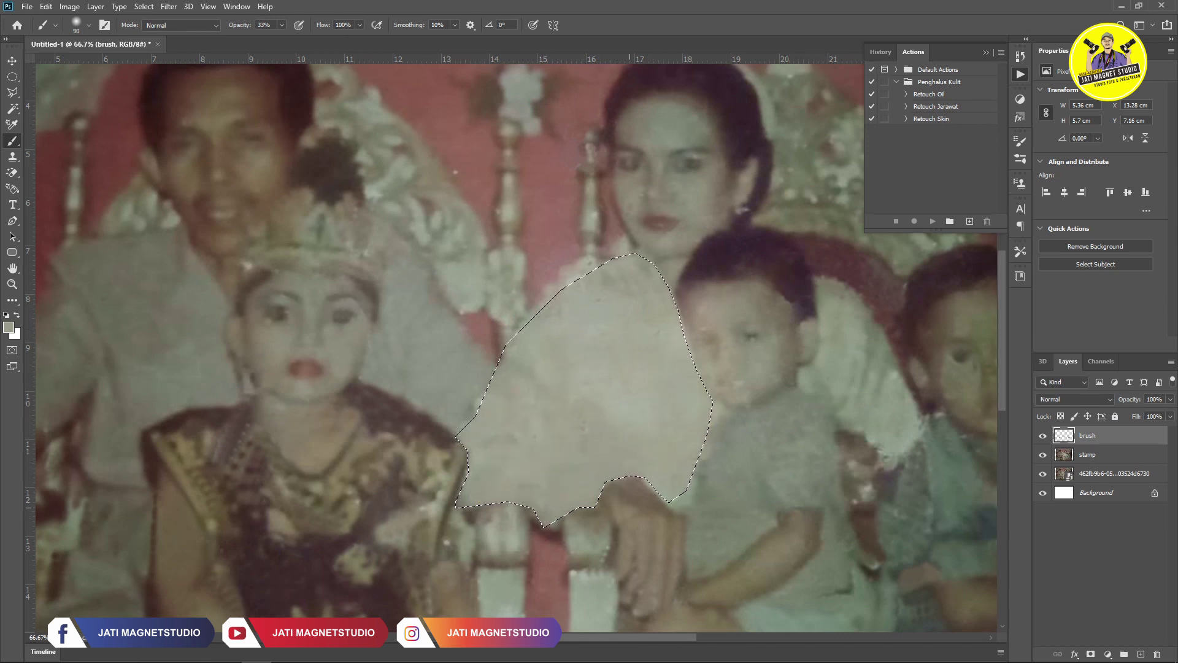
Deselect, paint the dress smooth and lighter at 33% opacity, and erase the excess paint
key(s)
key(b)
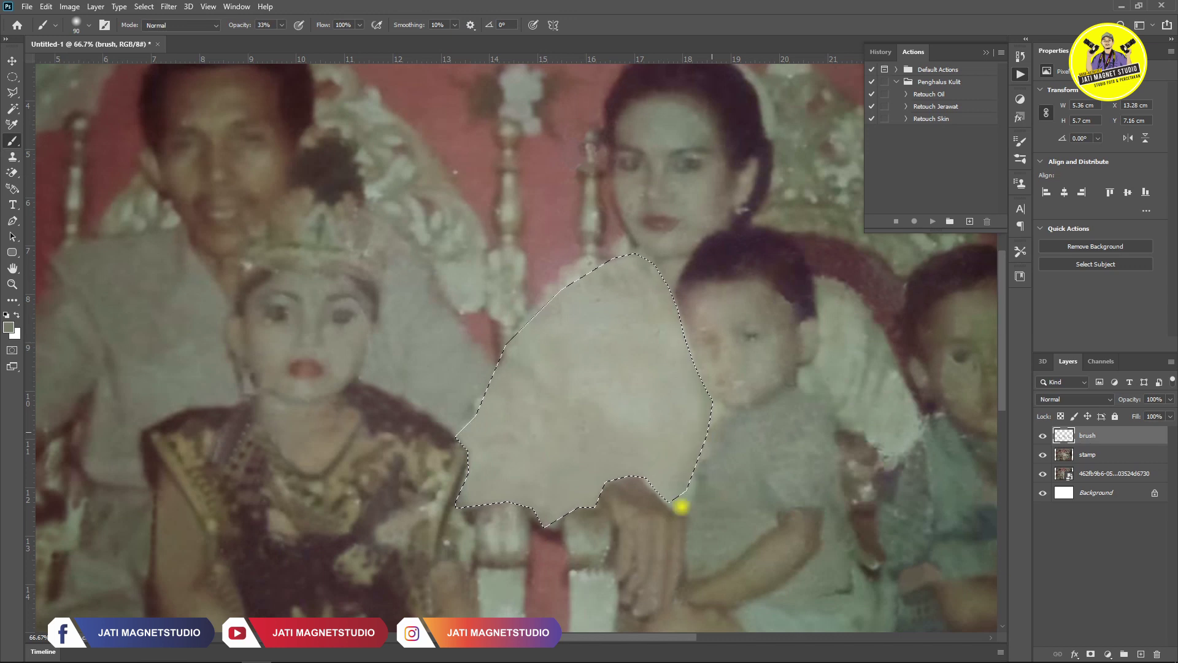
key(ctrl+d)
alt+scroll(534, 342, down, 3)
alt+scroll(534, 342, up, 2)
drag(503, 307, 614, 399)
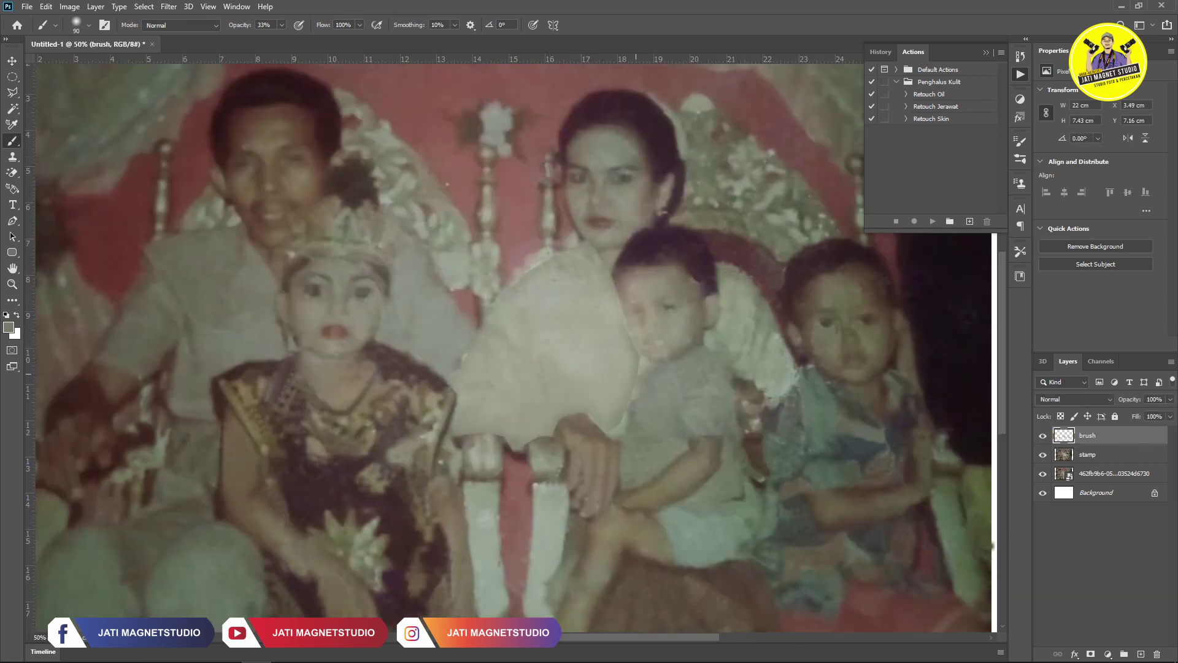
key(e)
drag(608, 343, 571, 405)
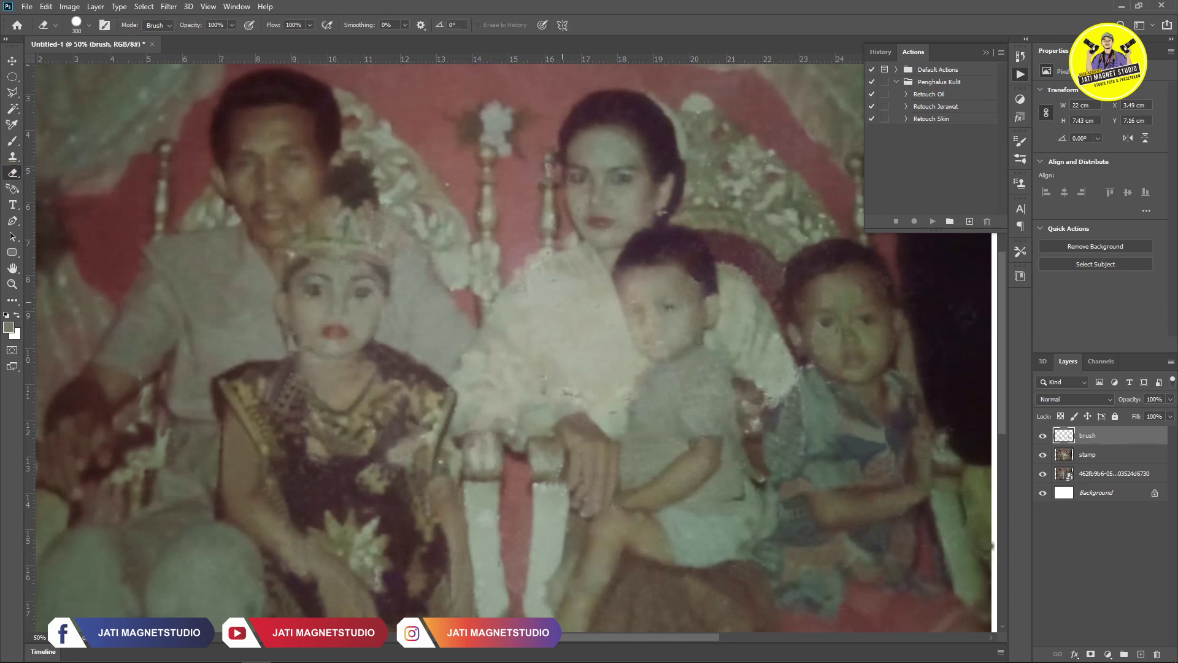
key(alt+bracketleft)
Clone over the blotches beside the girl's face and in the pink background
key(s)
alt+scroll(533, 242, up, 4)
mouse_move(570, 308)
mouse_down()
mouse_move(485, 337)
mouse_move(436, 436)
mouse_up()
mouse_move(702, 219)
mouse_down()
mouse_move(705, 250)
mouse_move(650, 270)
mouse_up()
scroll(684, 271, left, 5)
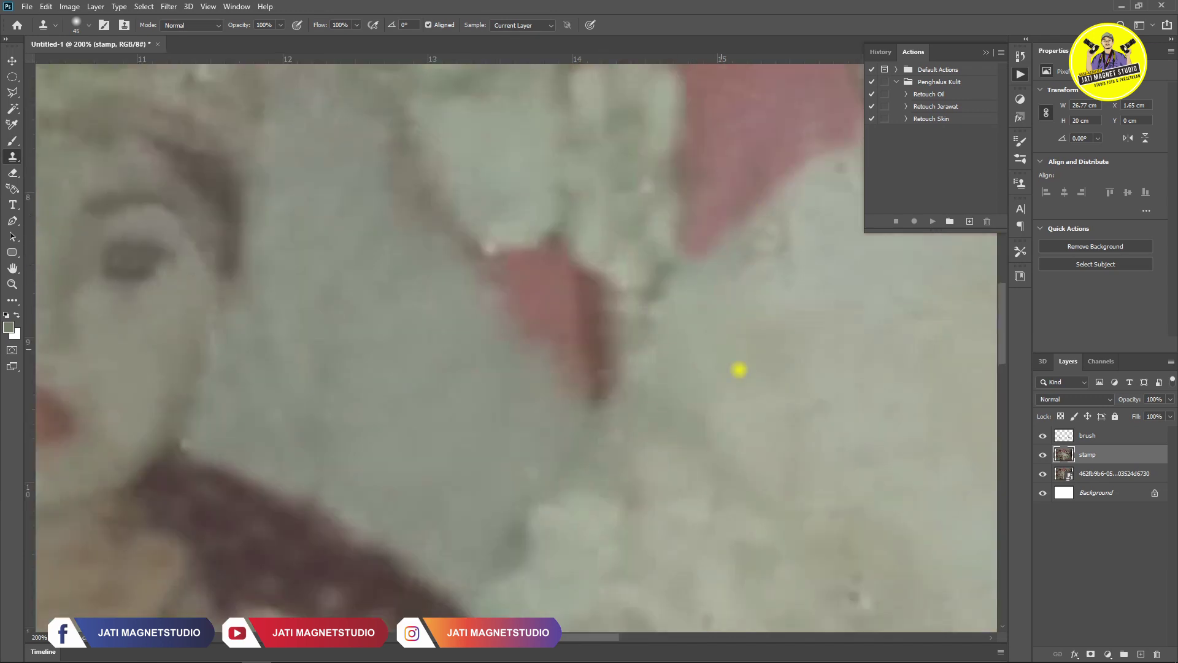
scroll(513, 311, down, 10)
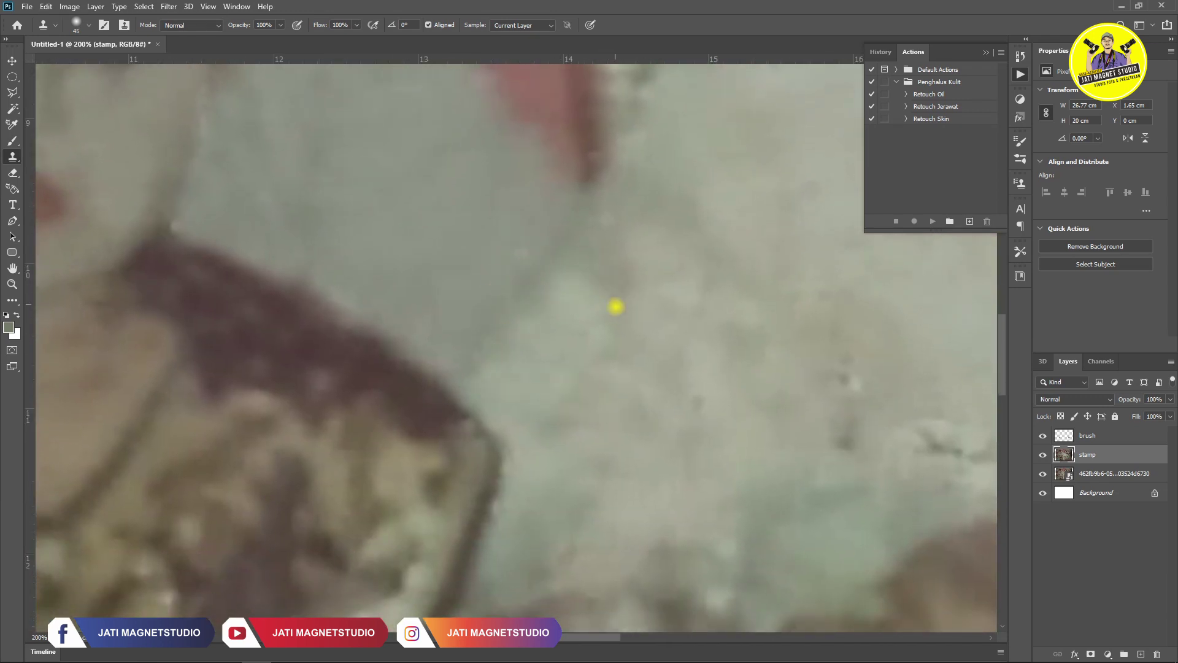
scroll(620, 284, down, 3)
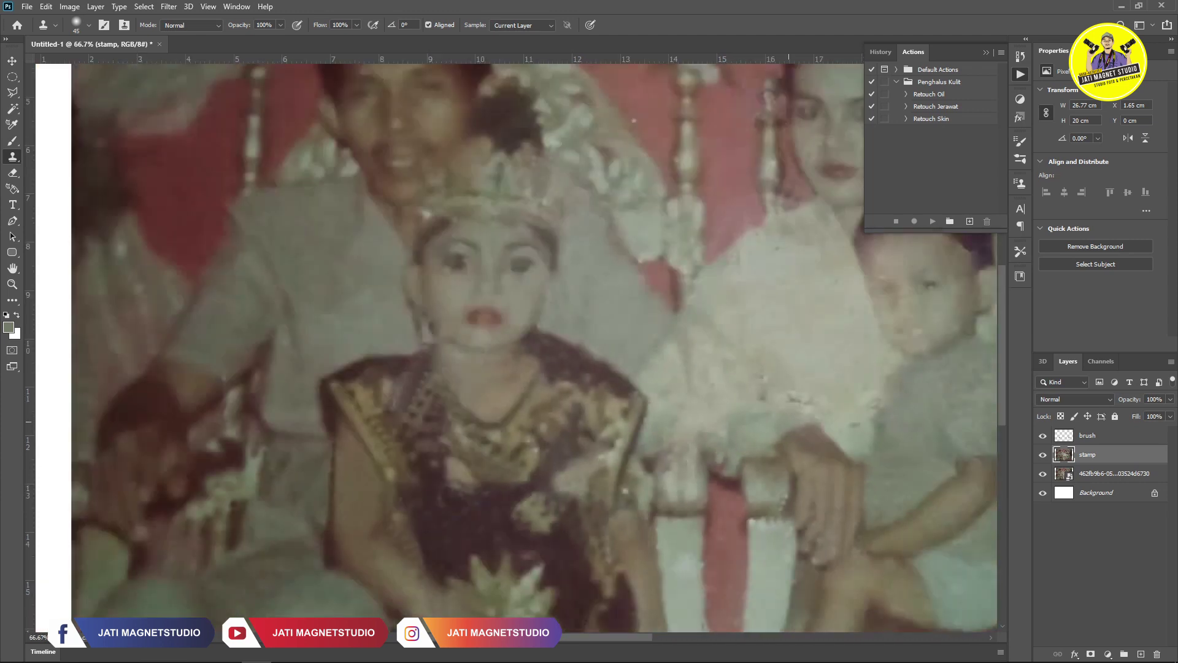
drag(771, 449, 804, 381)
With a larger brush, clone away the dark speck and blemishes on the white dress
key(bracketright)
key(bracketright)
key(bracketright)
scroll(657, 370, right, 3)
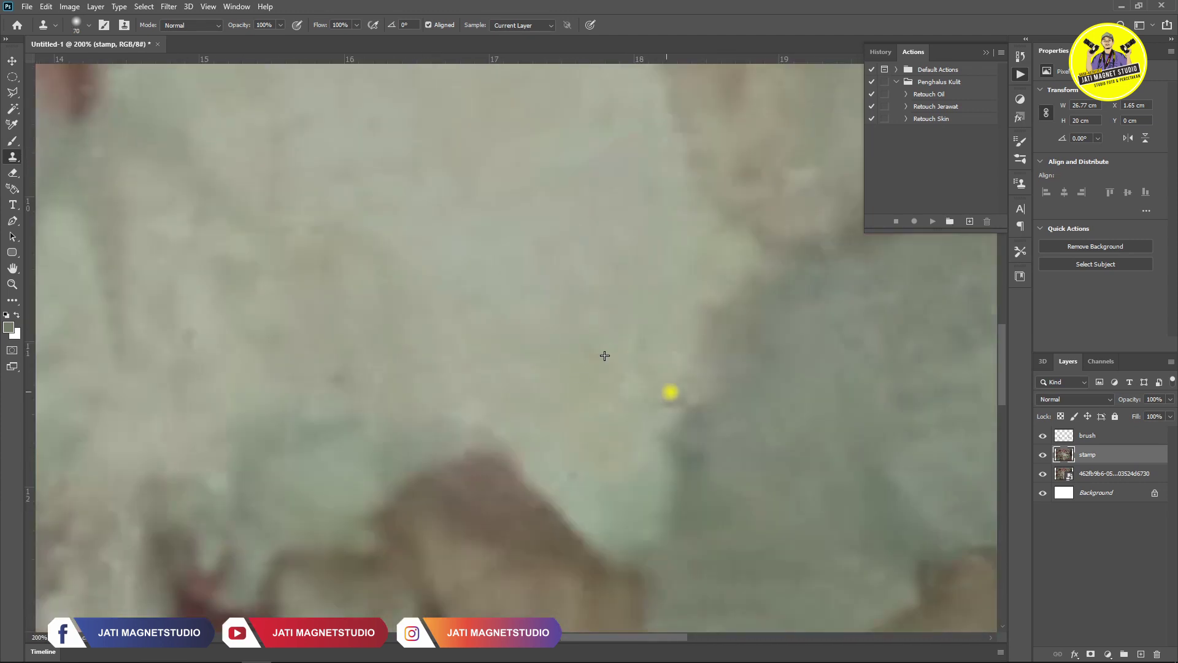
scroll(657, 371, down, 2)
scroll(597, 231, up, 3)
drag(618, 229, 589, 257)
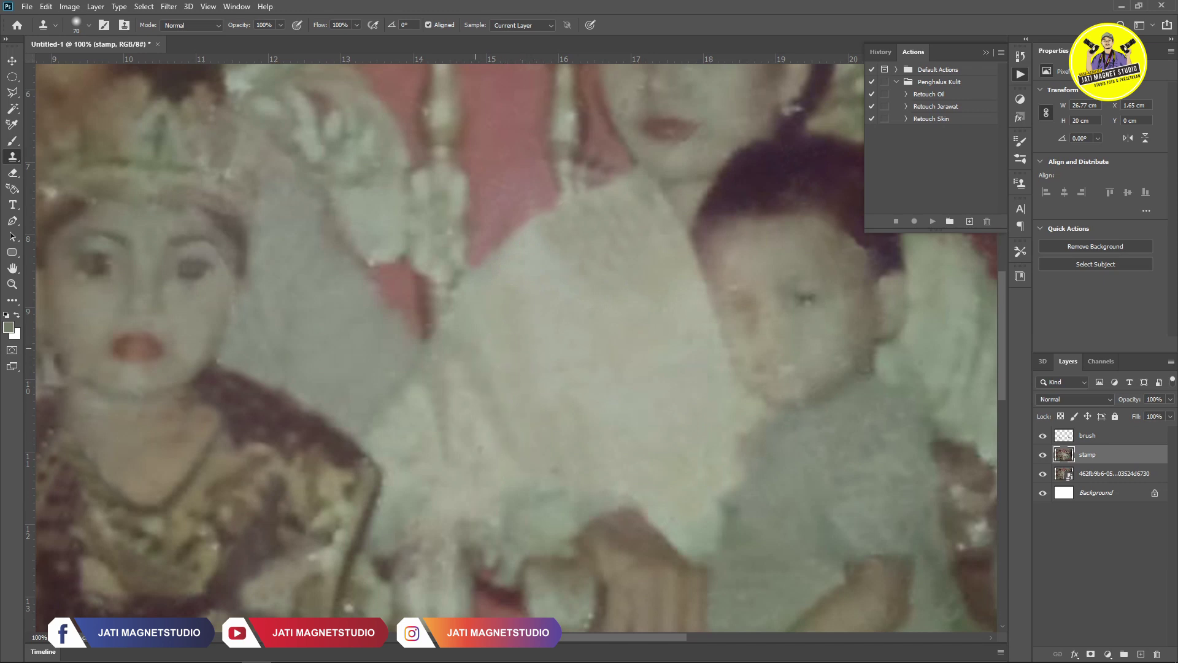
drag(483, 423, 473, 473)
mouse_move(552, 511)
mouse_down()
mouse_move(497, 364)
mouse_move(495, 422)
mouse_up()
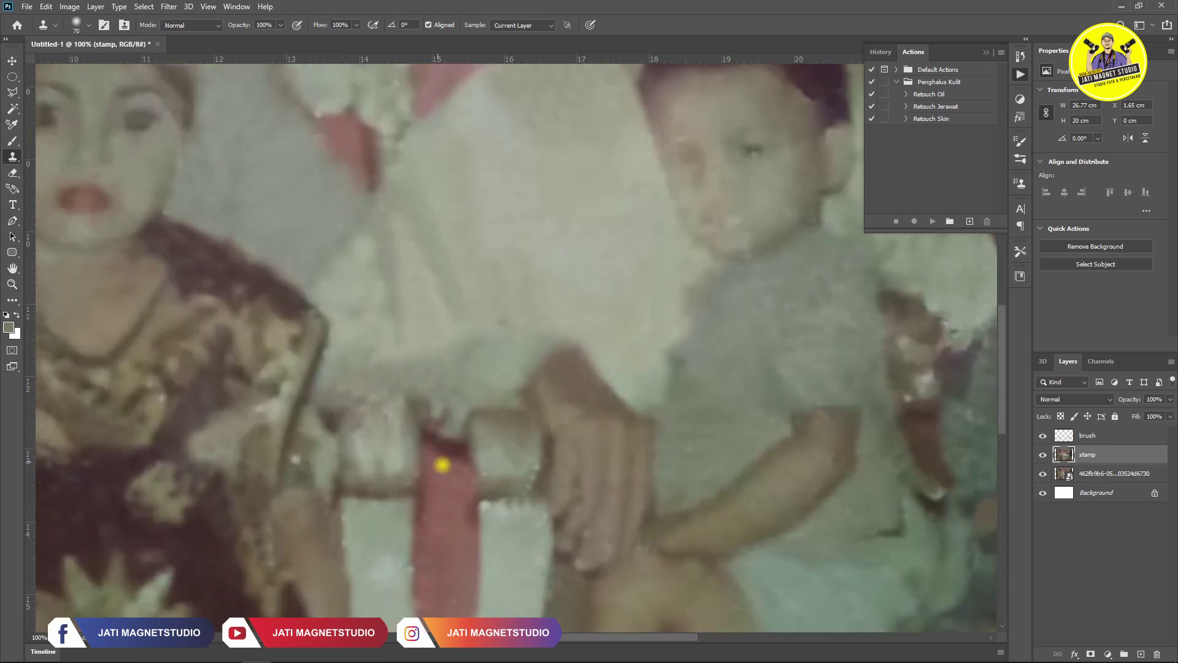
drag(442, 606, 461, 385)
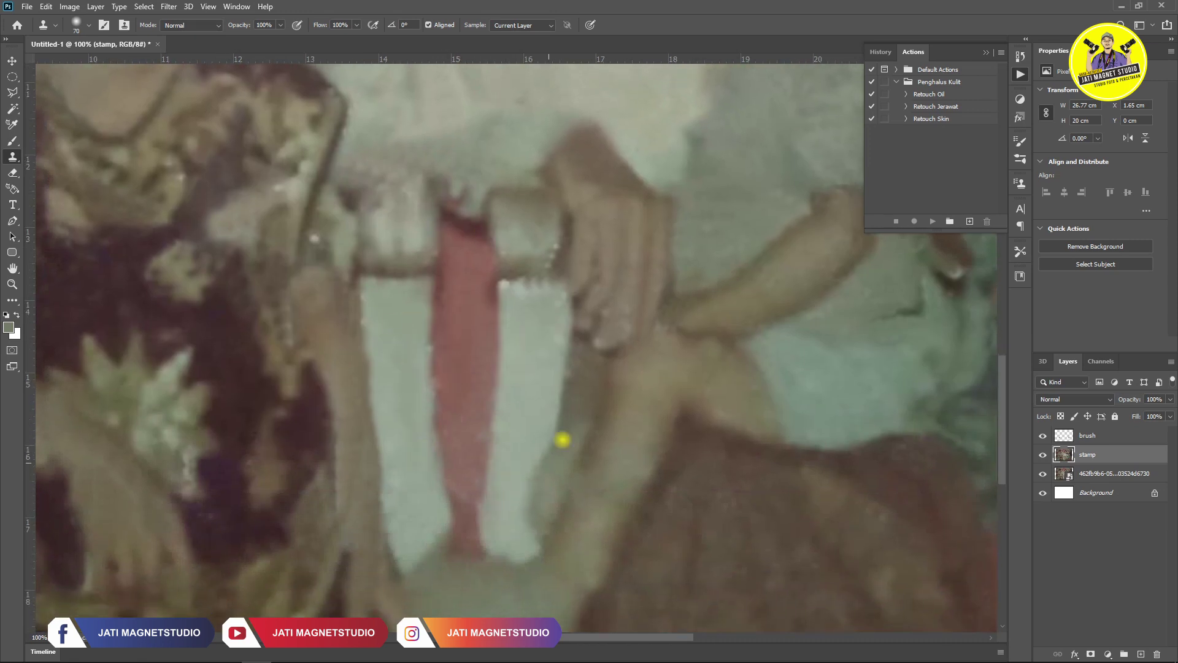
Cover the grey ornament top with cloned red background
scroll(609, 354, down, 1)
scroll(662, 443, down, 1)
scroll(662, 443, up, 2)
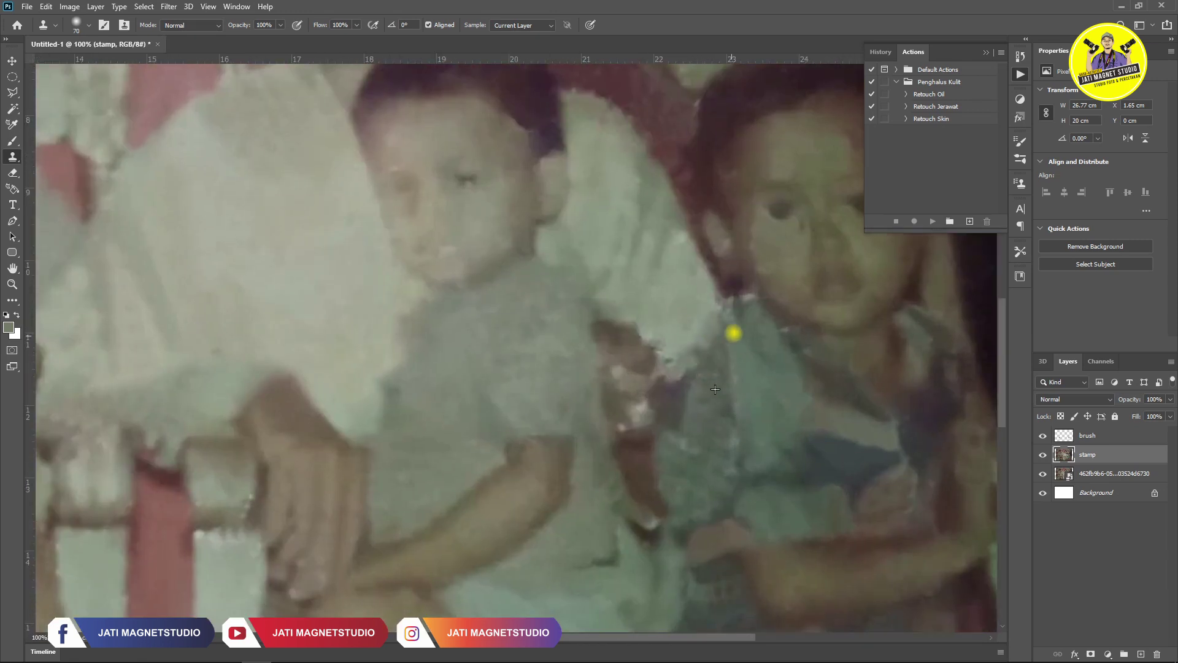
scroll(602, 376, up, 5)
scroll(642, 360, left, 5)
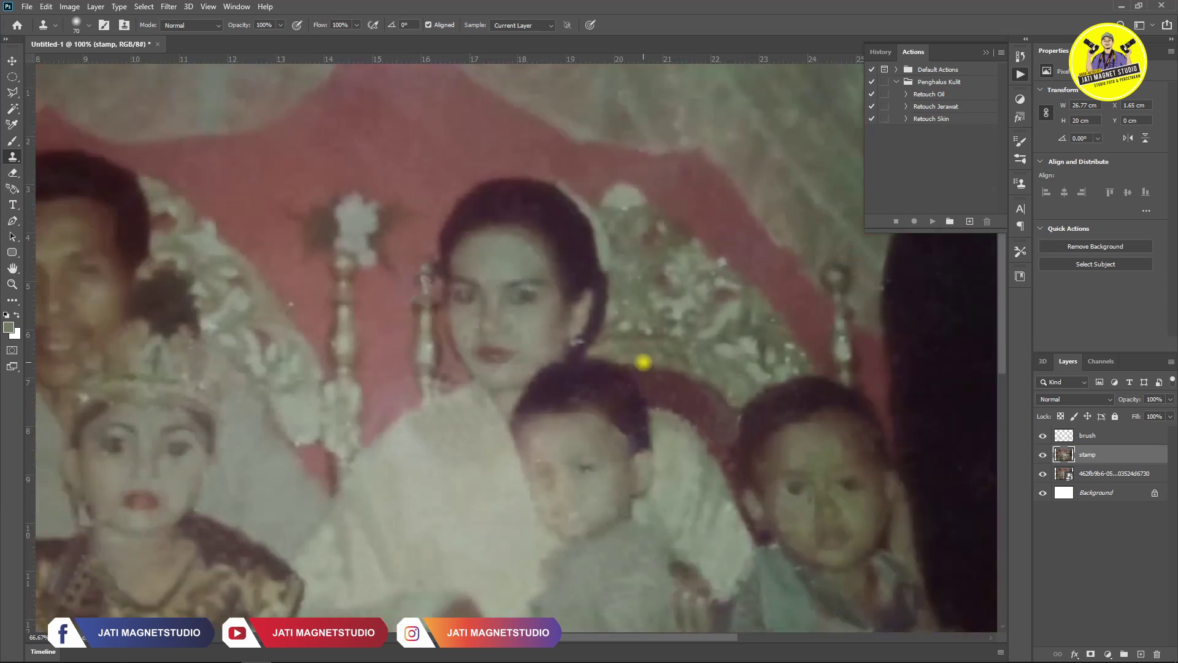
mouse_move(452, 252)
mouse_down()
mouse_move(515, 270)
mouse_move(497, 334)
mouse_move(460, 347)
mouse_move(443, 275)
mouse_move(384, 305)
mouse_move(508, 268)
mouse_up()
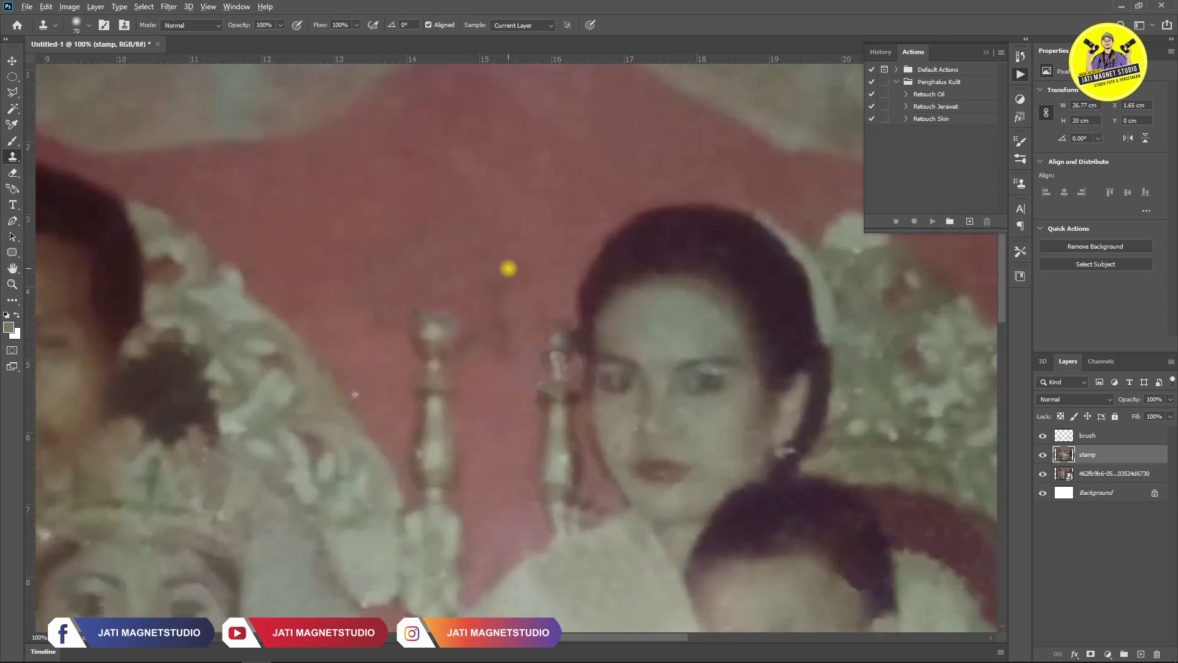
scroll(365, 399, down, 3)
scroll(430, 380, up, 2)
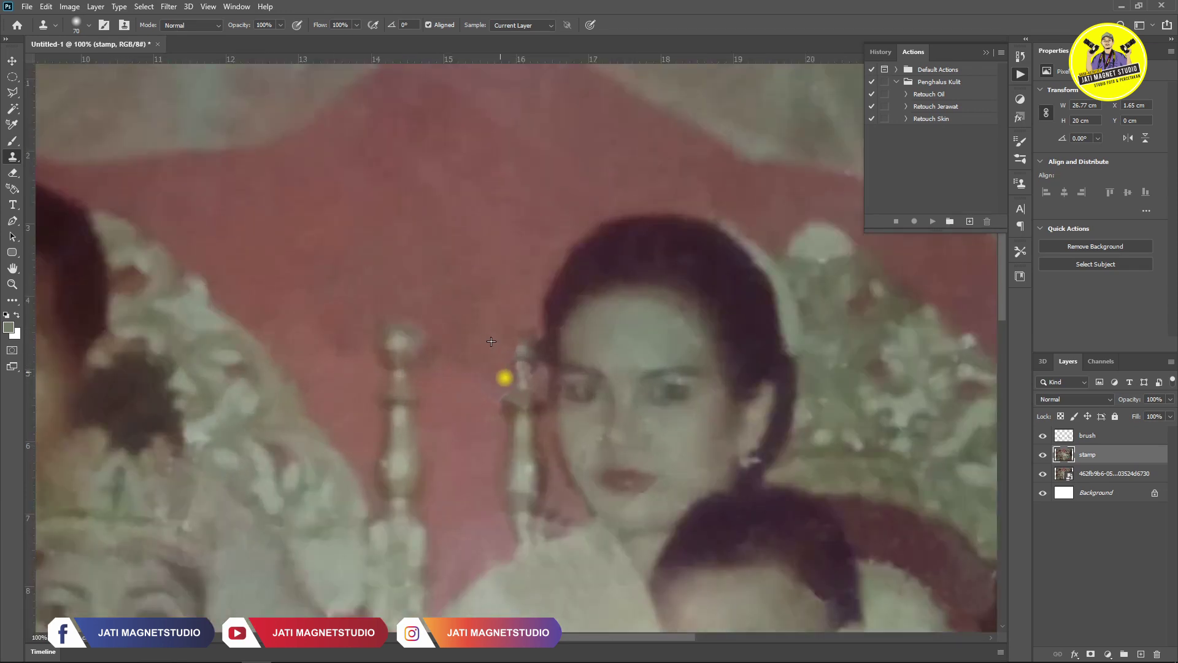
scroll(430, 380, up, 1)
scroll(420, 364, down, 2)
scroll(419, 364, up, 1)
scroll(363, 337, up, 2)
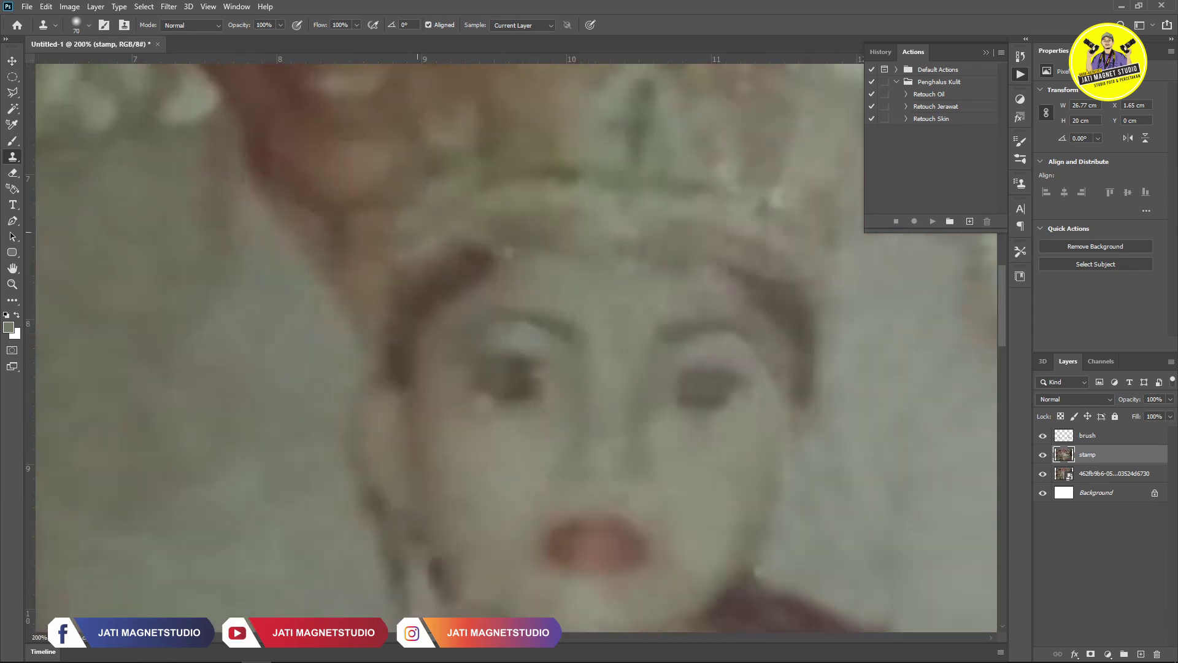
scroll(416, 232, down, 1)
scroll(429, 245, down, 2)
scroll(443, 254, up, 2)
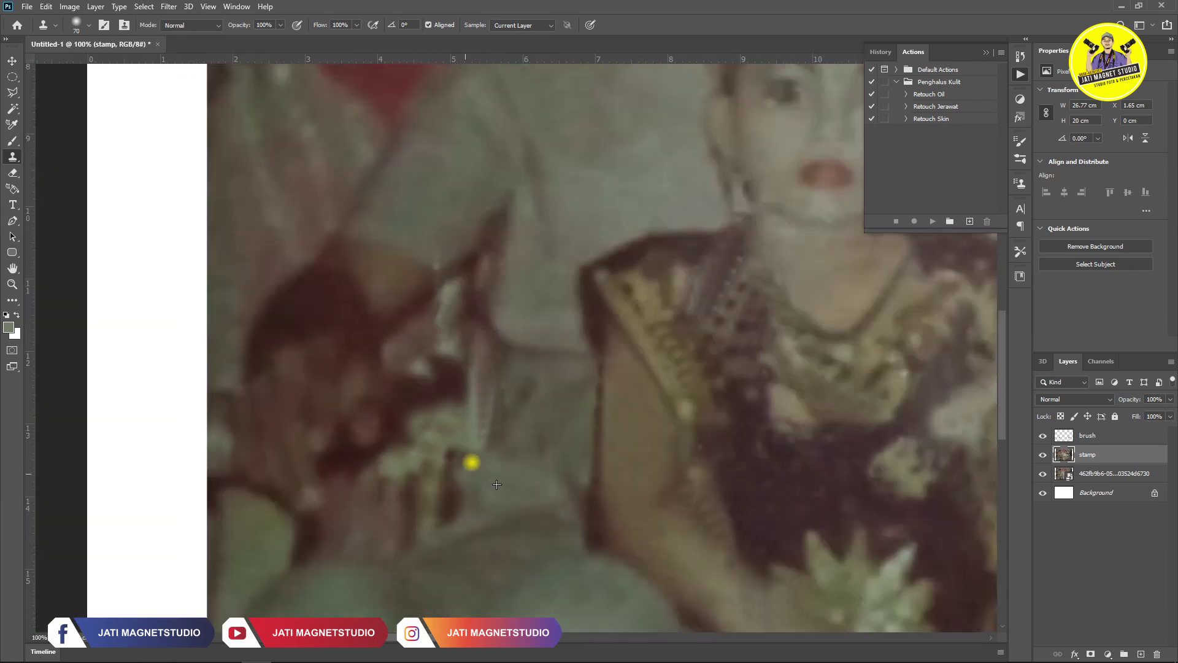
Clone texture over the light patch beside the gold strip
mouse_move(403, 500)
mouse_down()
mouse_move(386, 508)
mouse_move(366, 567)
mouse_up()
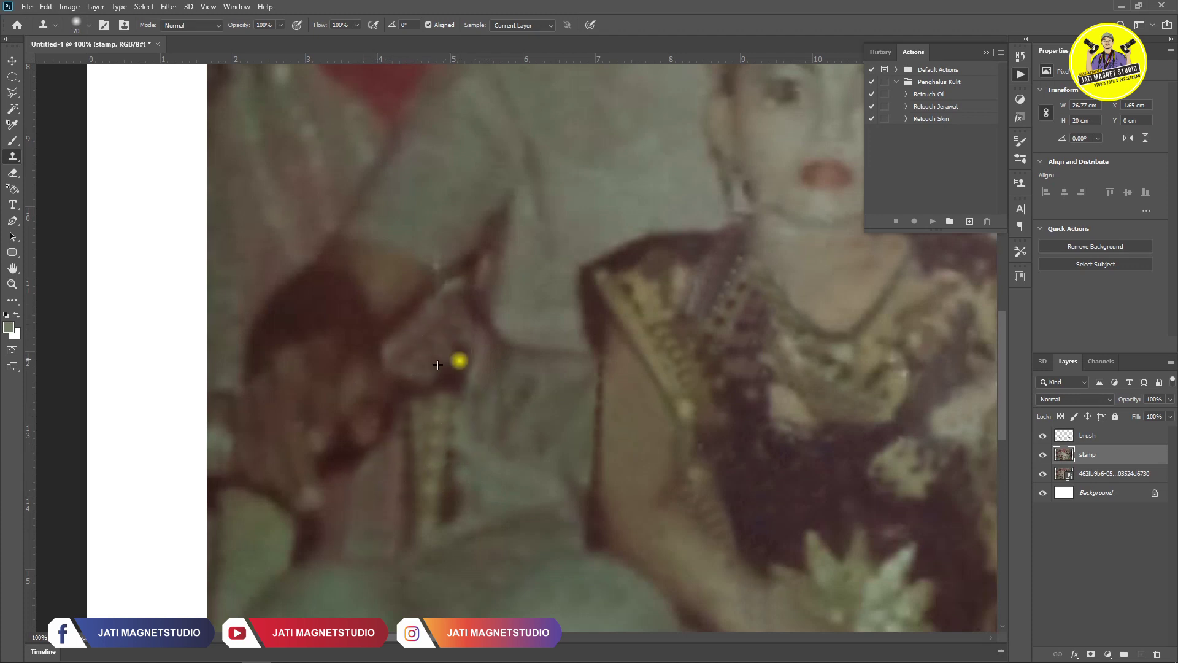
scroll(441, 329, down, 2)
scroll(442, 329, down, 1)
scroll(368, 210, up, 1)
scroll(442, 245, up, 1)
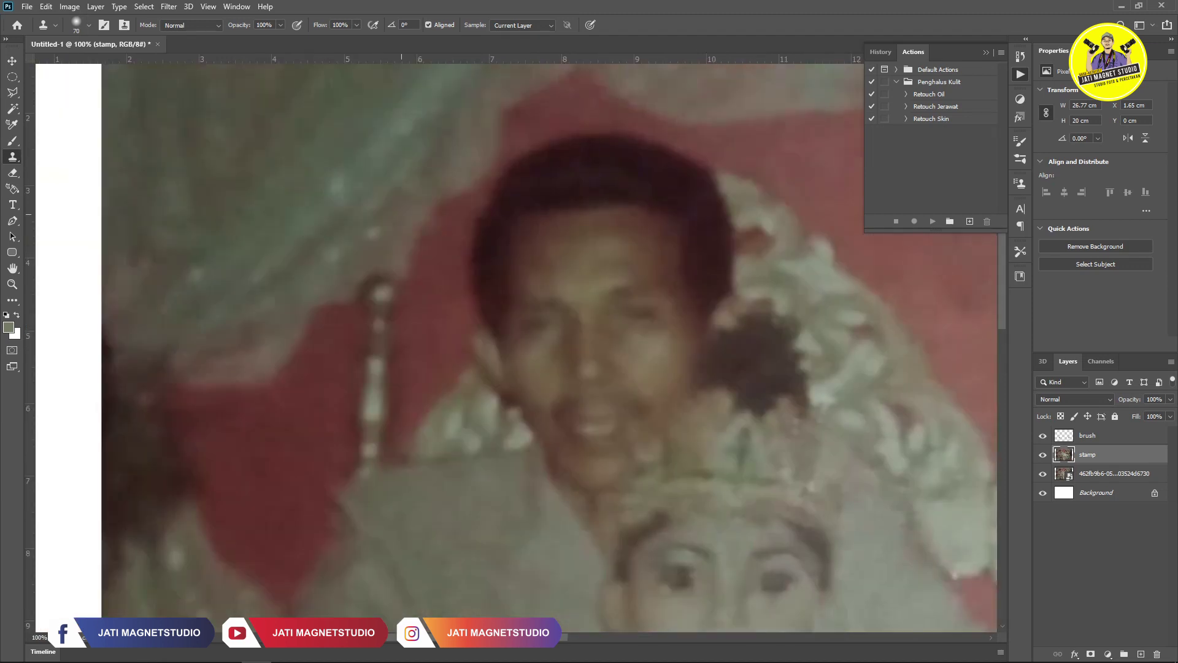
scroll(421, 302, down, 1)
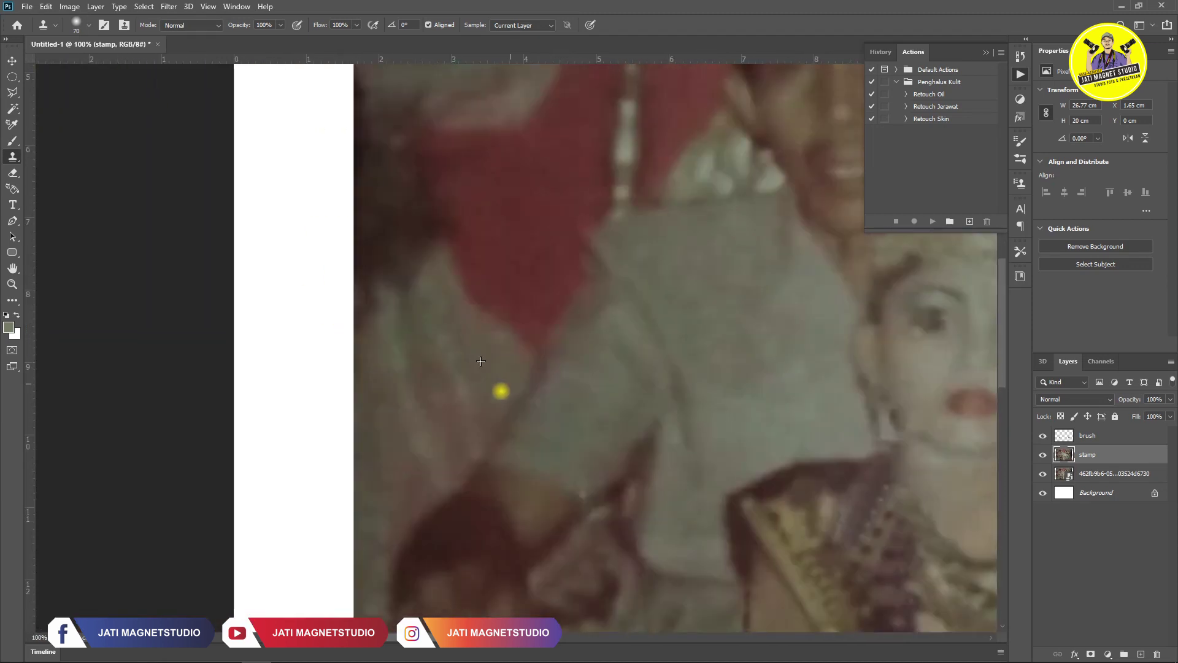
scroll(508, 384, down, 1)
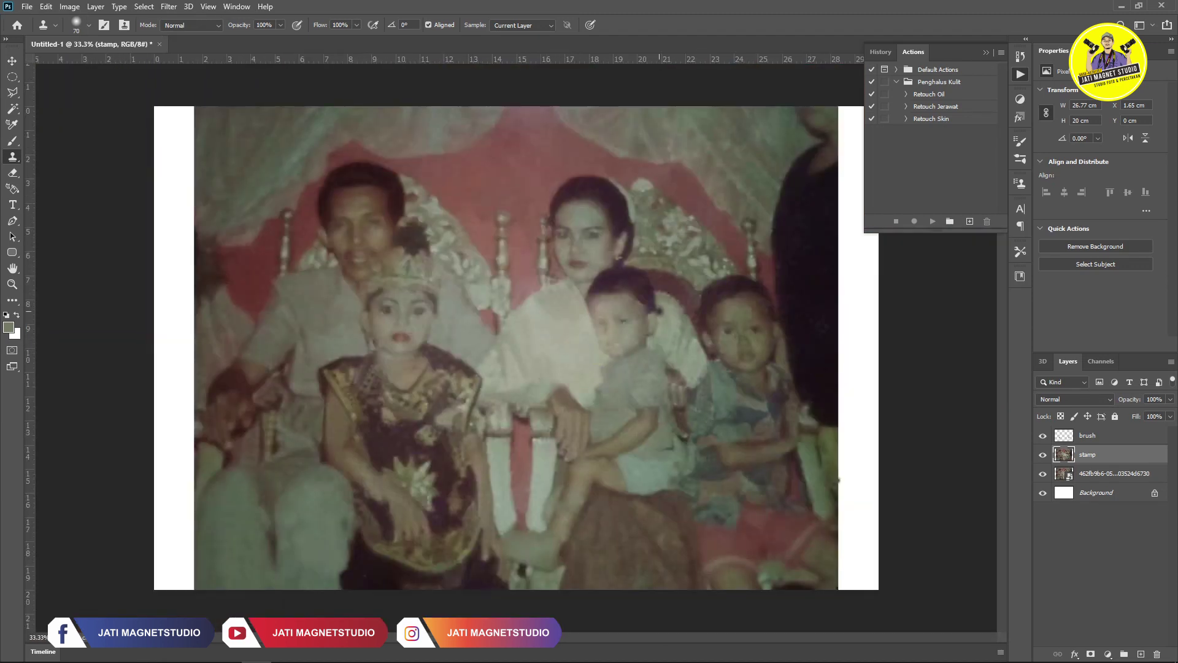
scroll(797, 552, up, 1)
scroll(737, 460, up, 1)
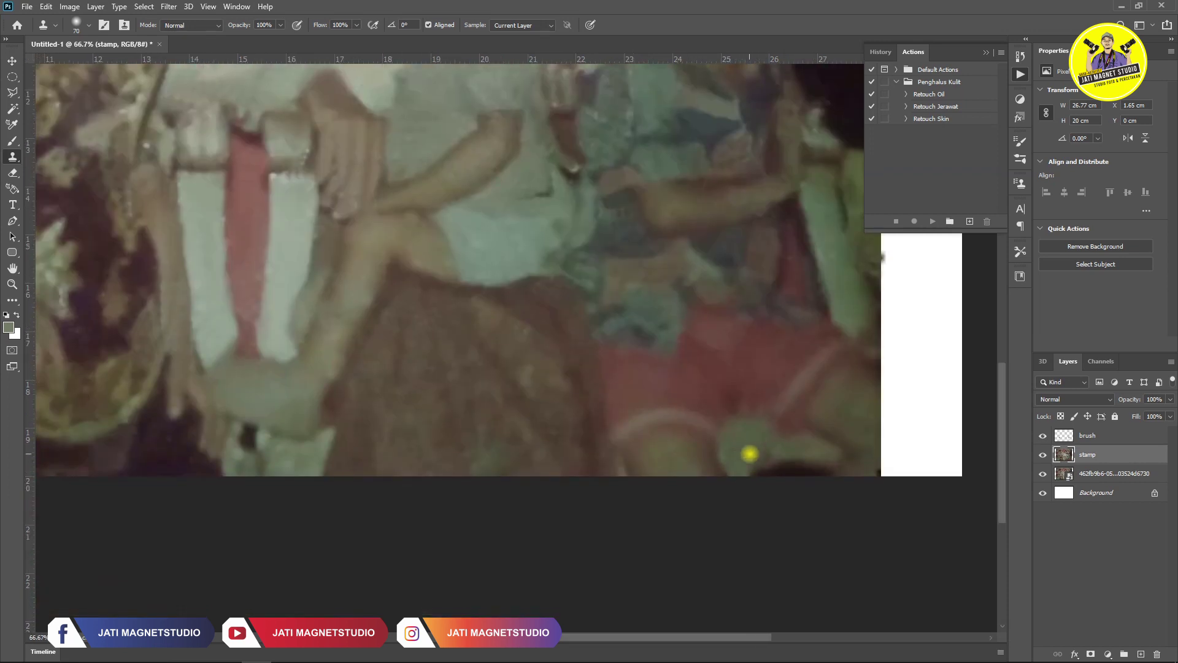
scroll(751, 439, down, 1)
scroll(649, 245, up, 2)
scroll(649, 245, down, 1)
scroll(728, 354, down, 2)
scroll(729, 354, down, 1)
scroll(592, 353, up, 3)
scroll(592, 353, up, 2)
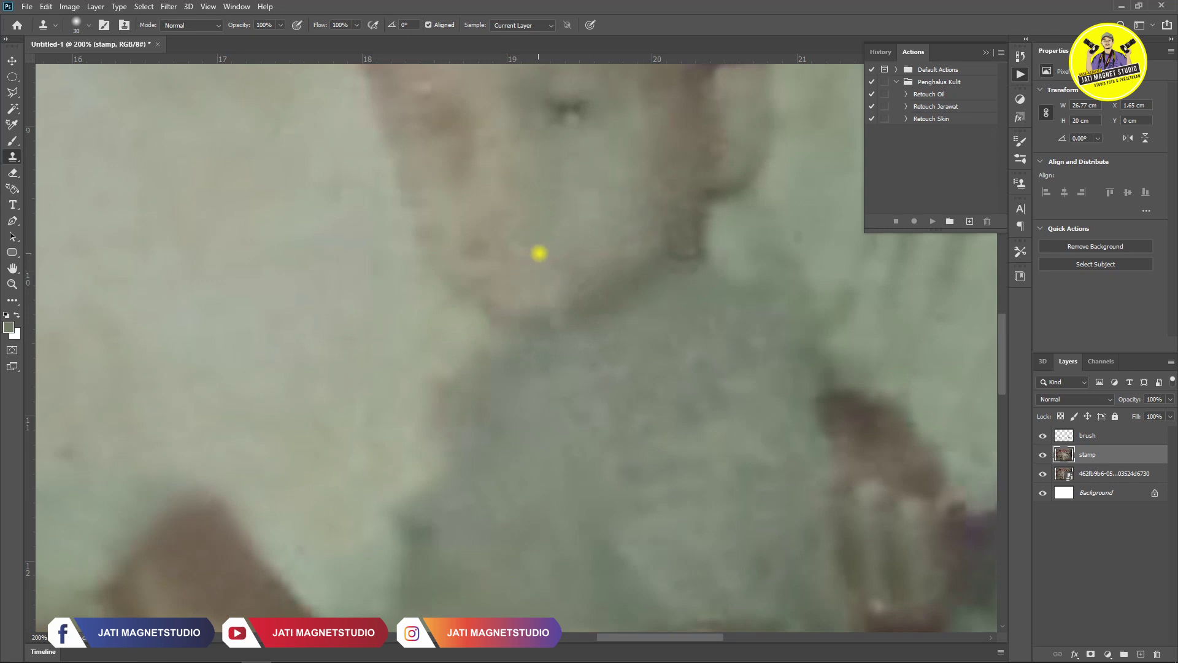
scroll(535, 258, down, 2)
scroll(473, 202, down, 3)
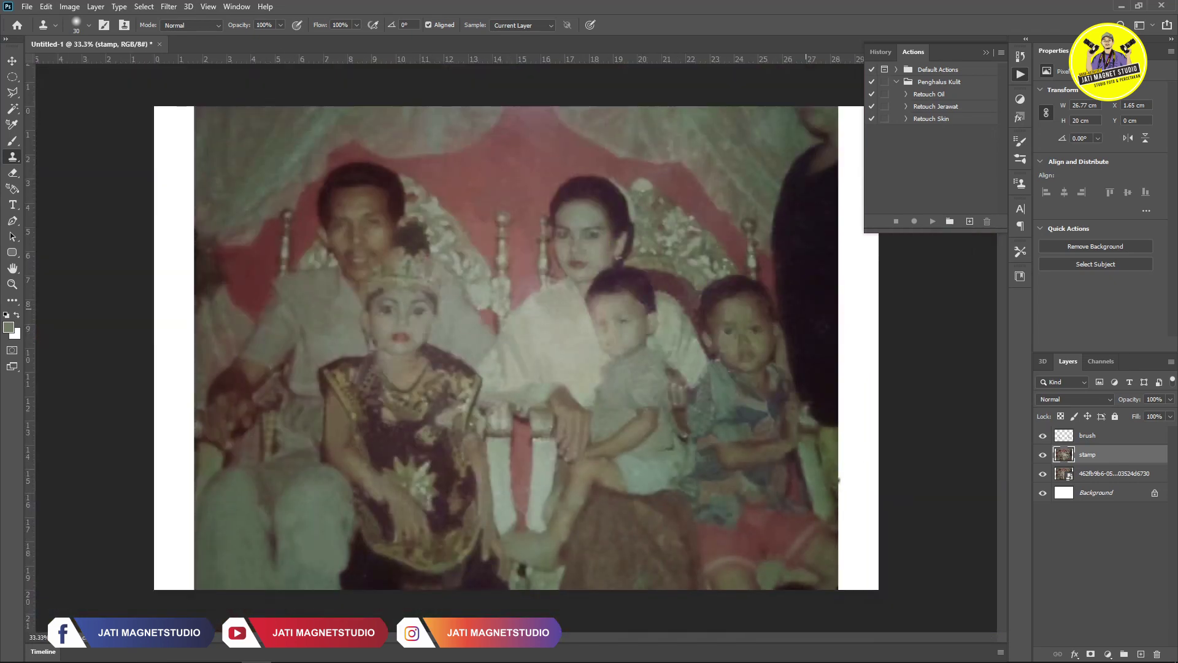
Stamp all visible layers into a new layer and apply Portraiture skin smoothing
key(ctrl+shift+alt+e)
click(169, 6)
click(342, 284)
click(835, 145)
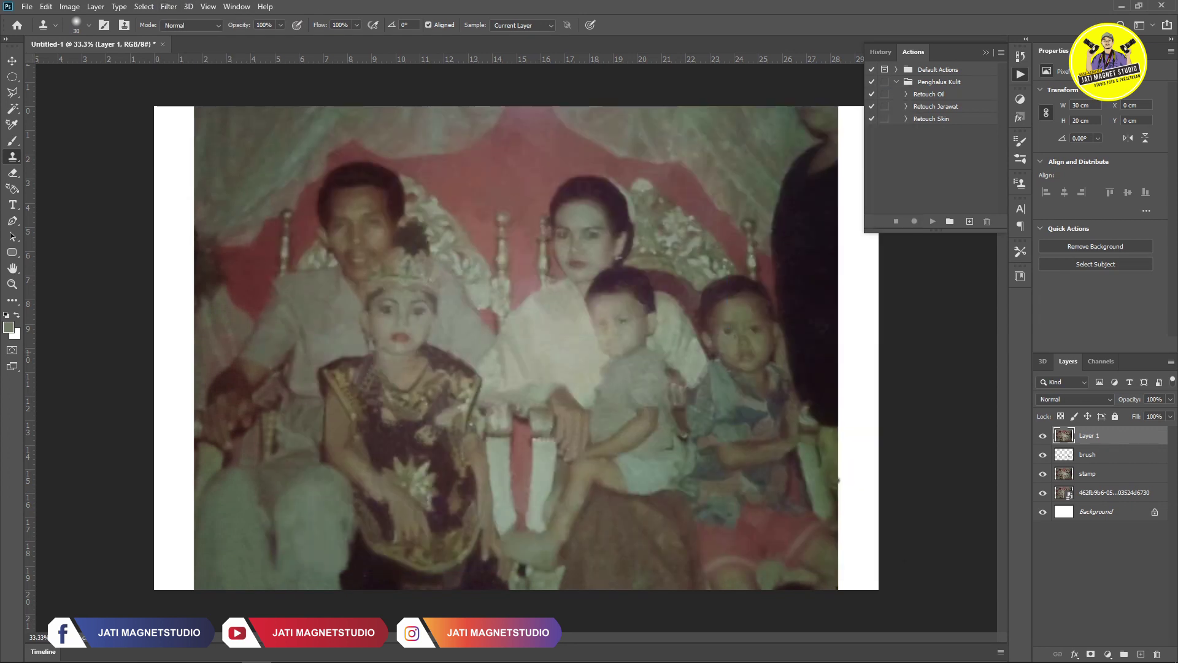
click(168, 6)
click(169, 6)
In Camera Raw, set Exposure +0.50, Contrast +5, Shadows +60 and Blacks -20
key(ctrl+shift+a)
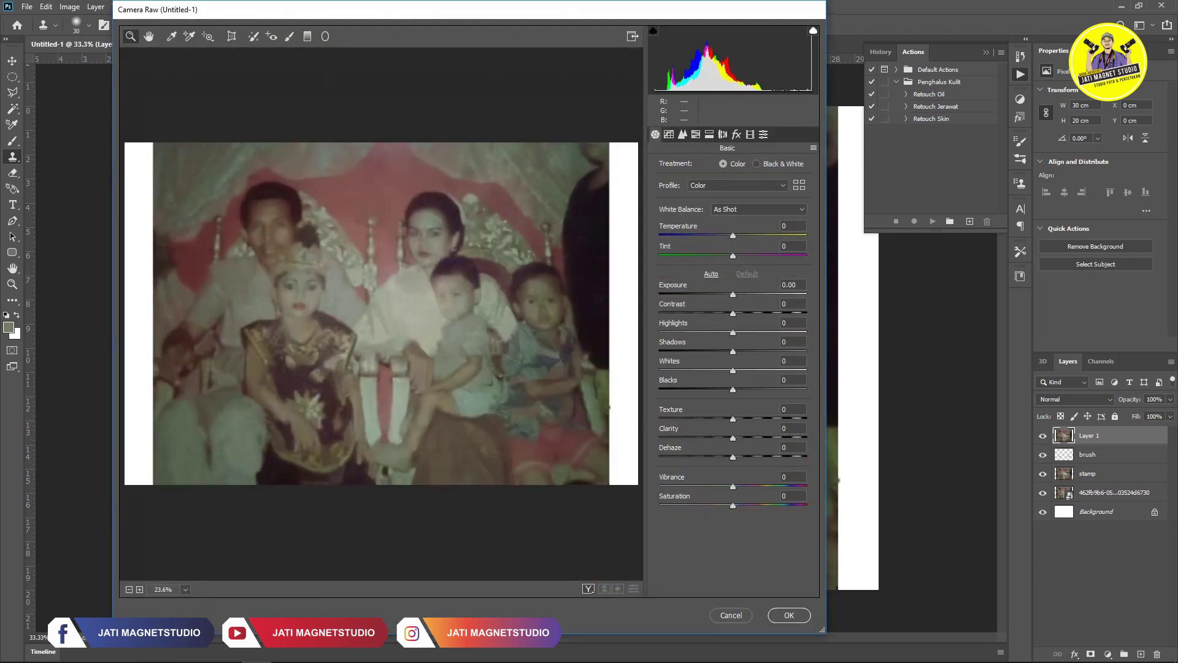
text(0.2)
key(Tab)
text(43)
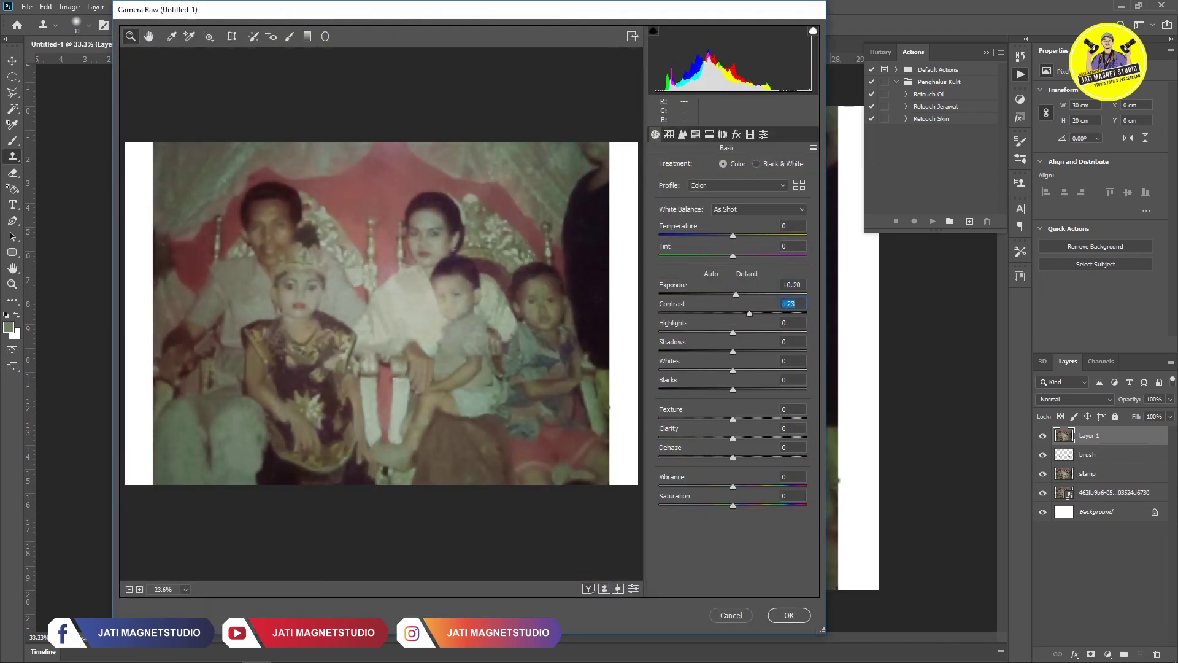
key(Tab)
text(12)
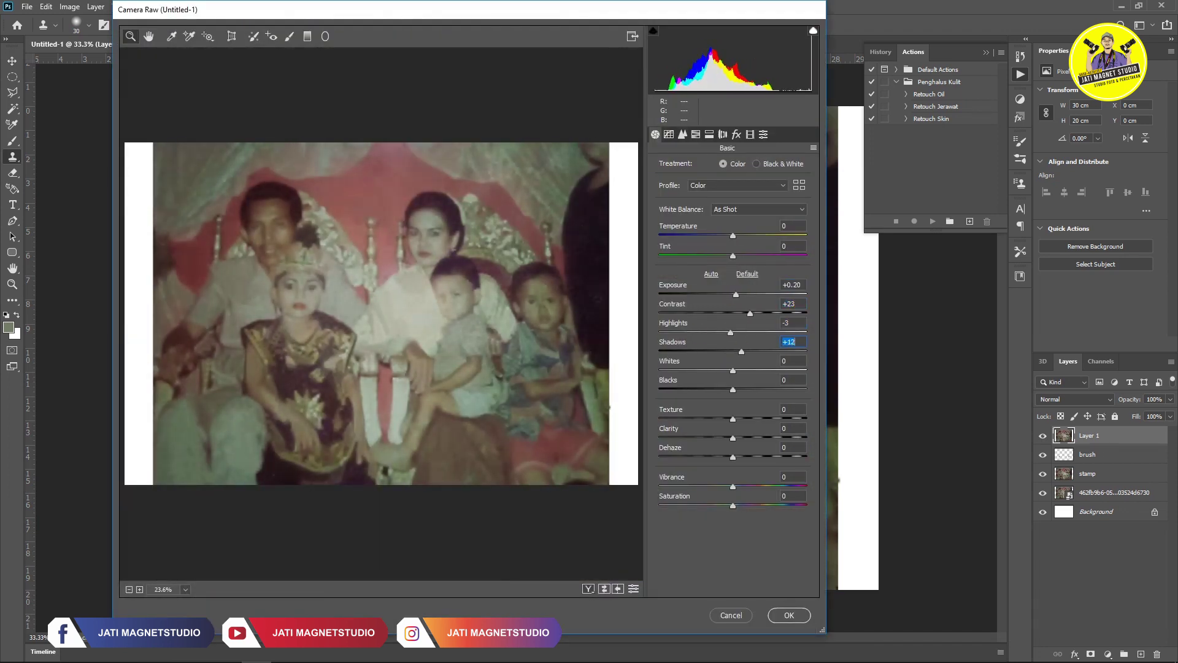
drag(733, 370, 678, 393)
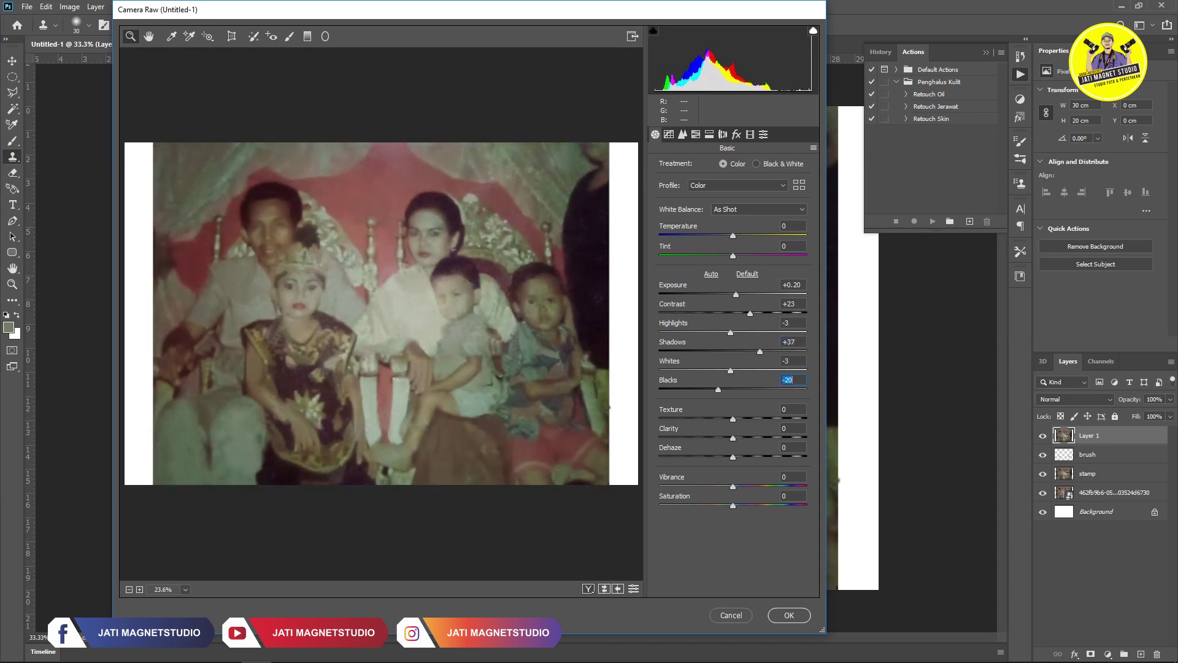
text(7)
Add Dehaze +41, apply the Camera Raw correction, and select the Retouch Skin action
key(Tab)
text(5)
key(Down)
key(Down)
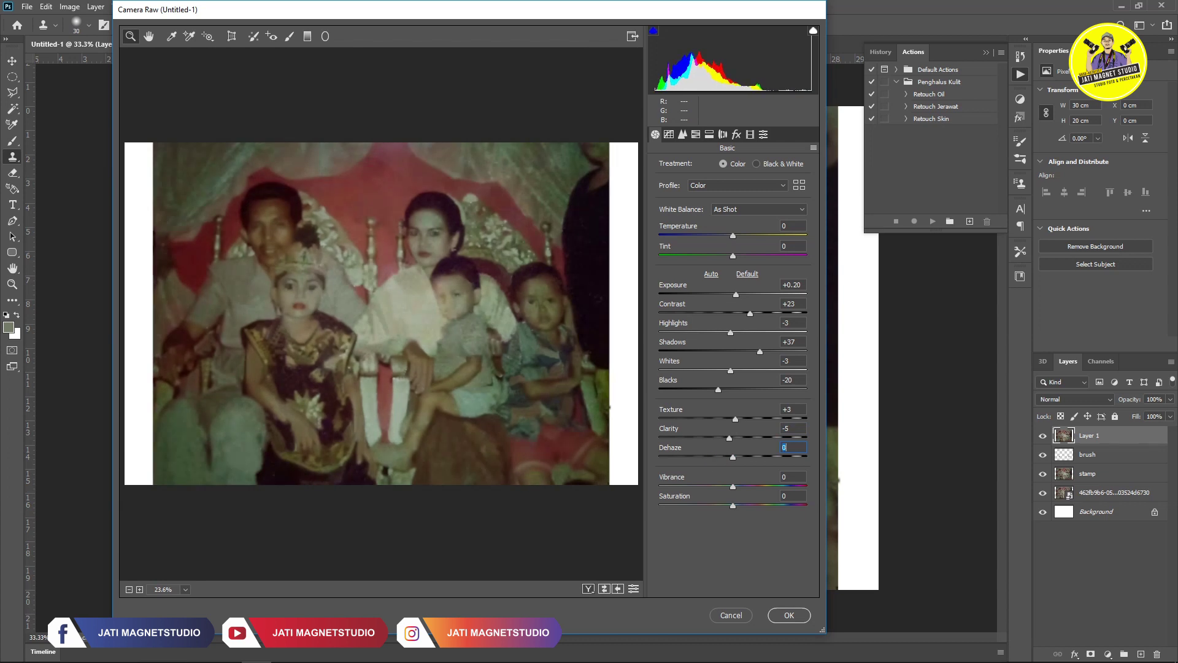
key(Down)
key(Down)
text(0.5)
key(Tab)
text(4)
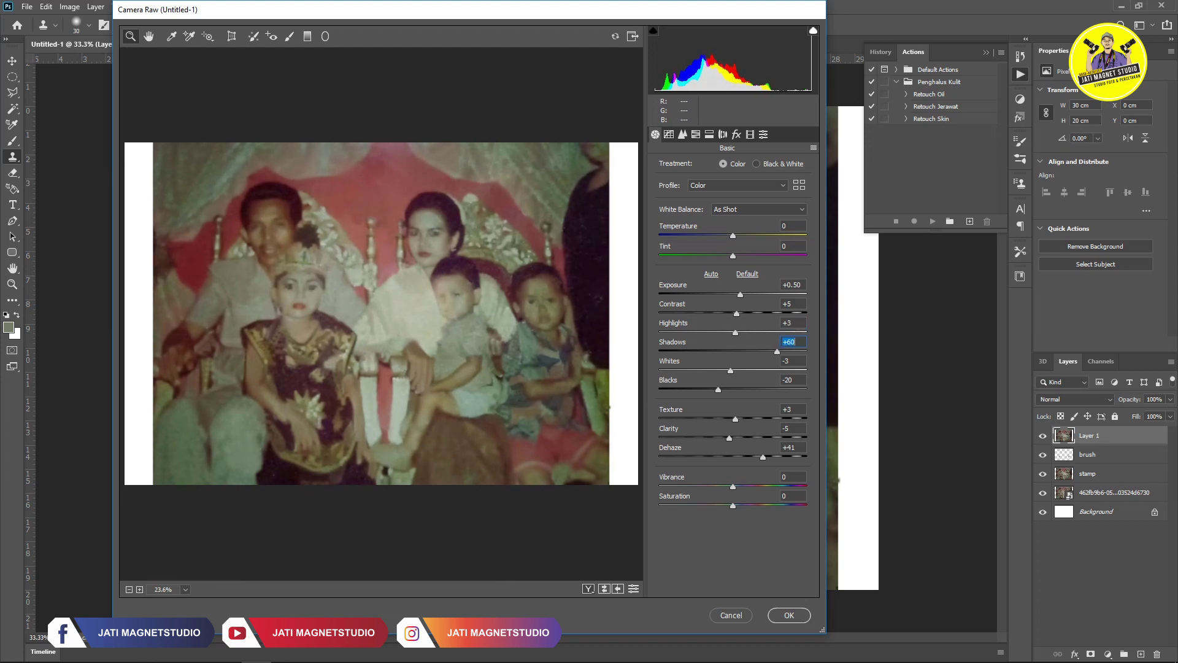
key(Return)
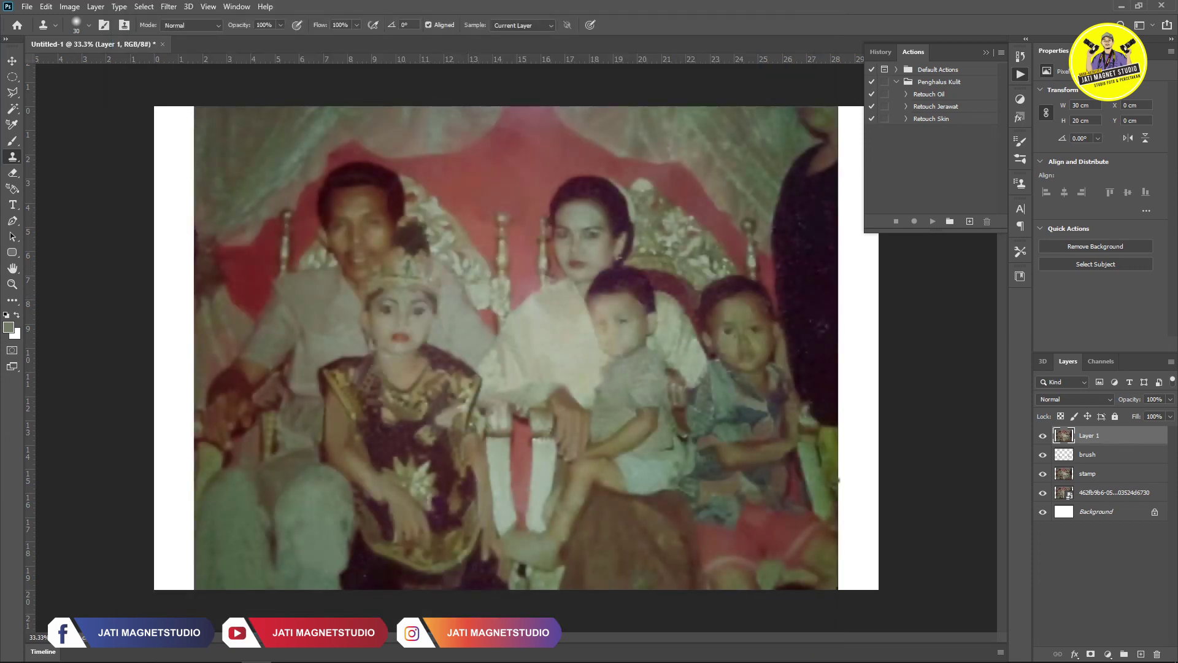
click(931, 119)
Run the Retouch Skin action and hide its new skin layer to compare
click(932, 221)
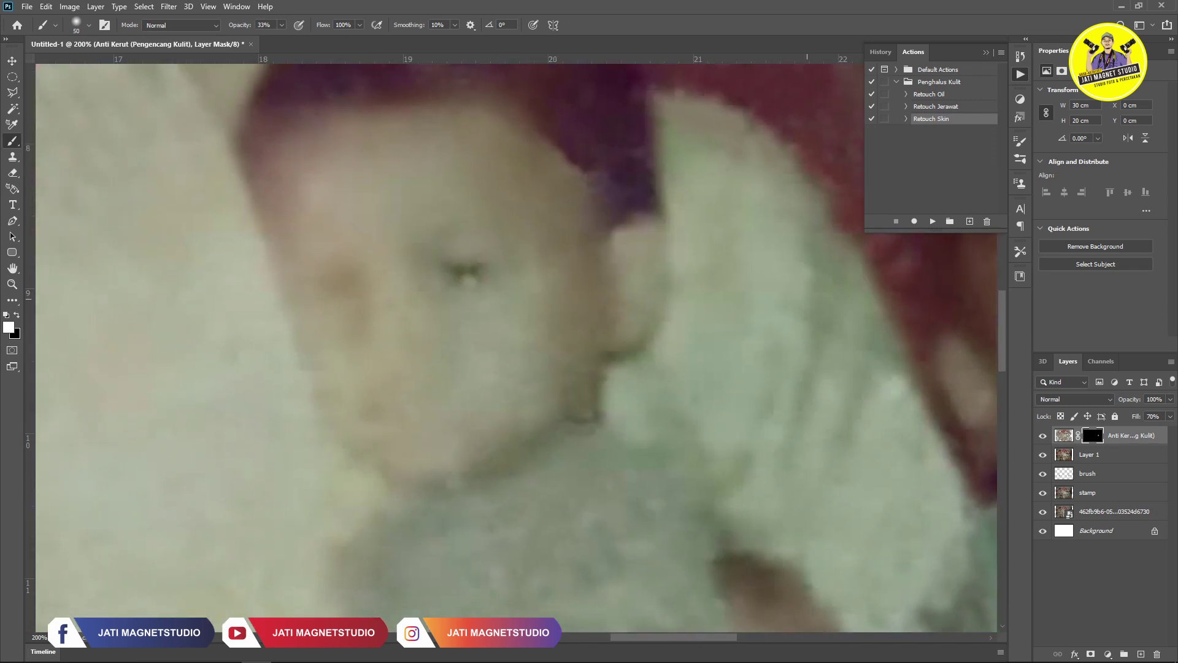
scroll(439, 434, down, 3)
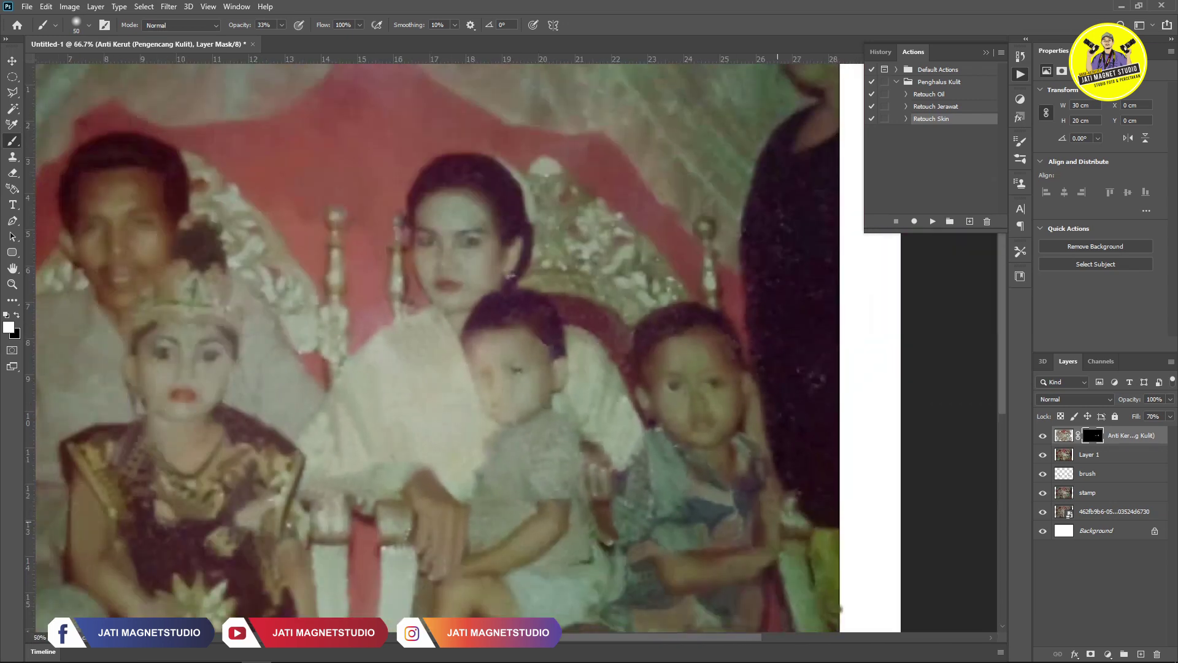
click(1042, 435)
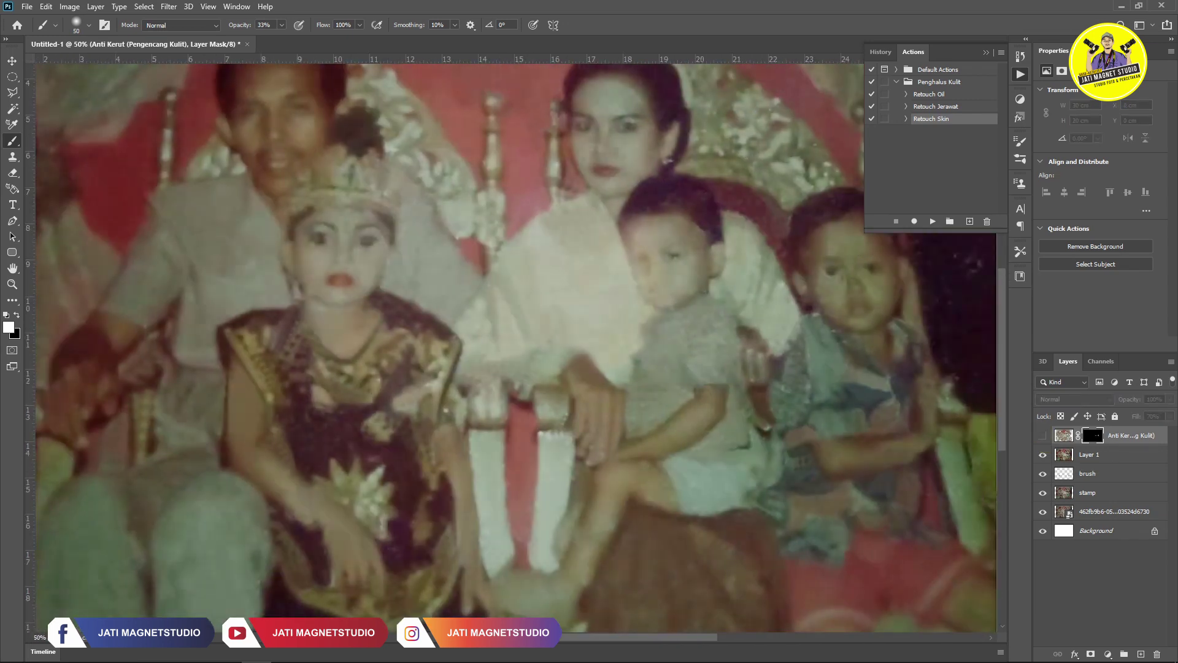
key(ctrl+minus)
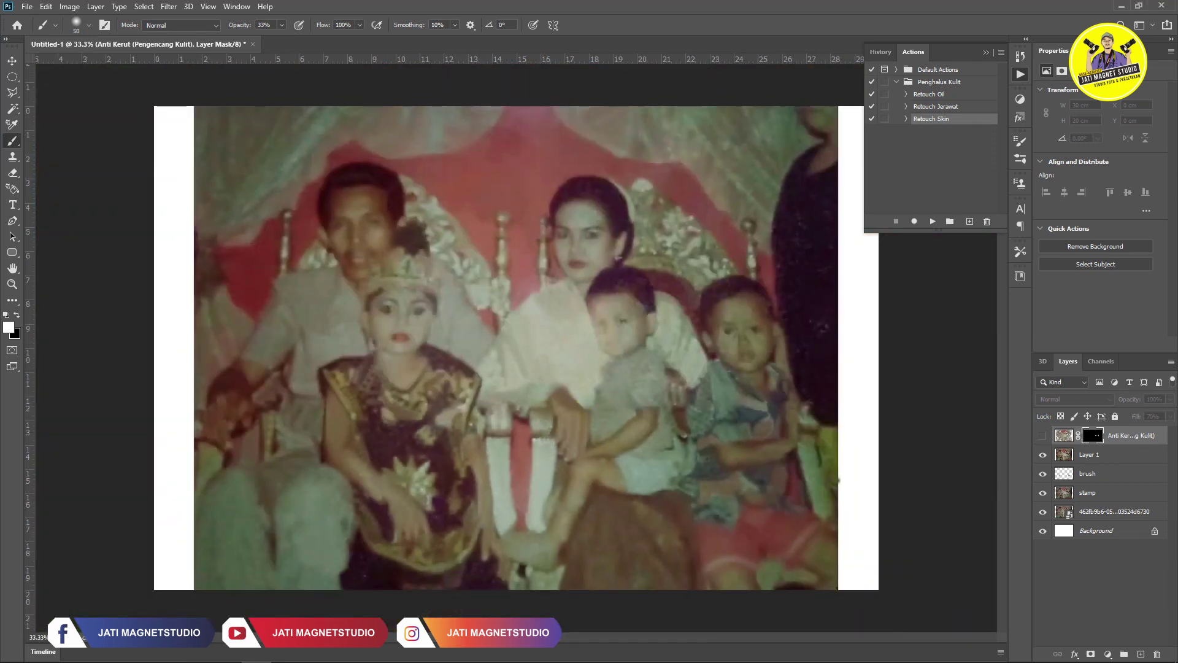
key(ctrl+plus)
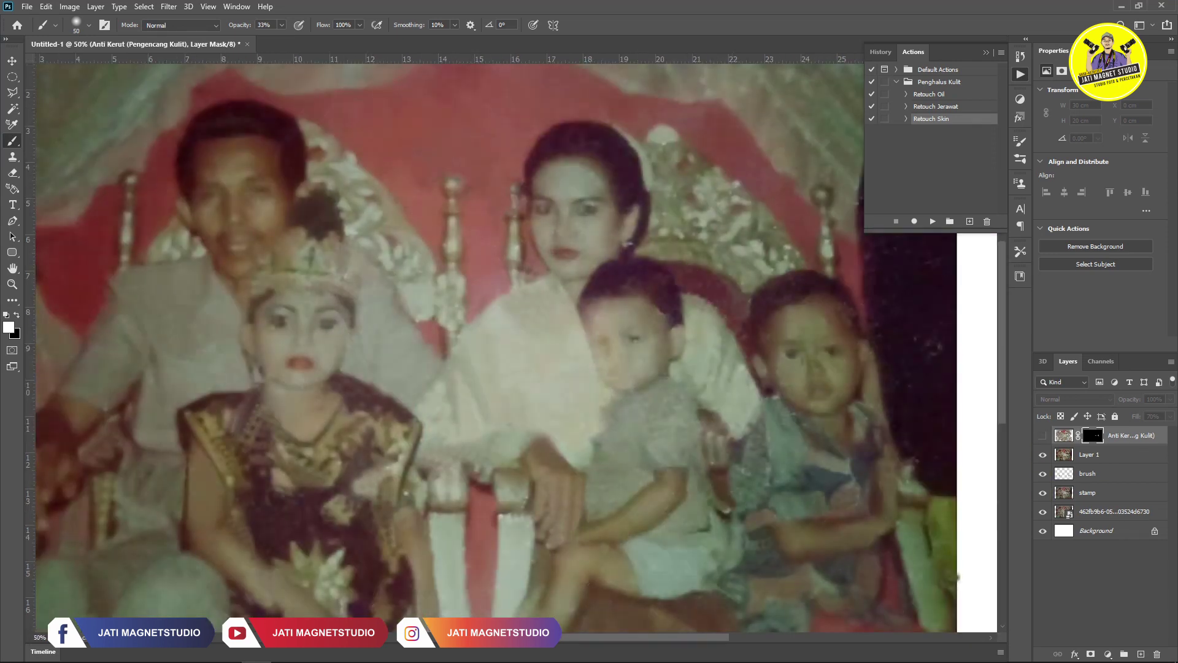
Select Layer 1, sample a skin tone as paint colour, and add a new empty layer
key(alt+bracketleft)
alt+click(598, 315)
key(ctrl+comma)
key(ctrl+comma)
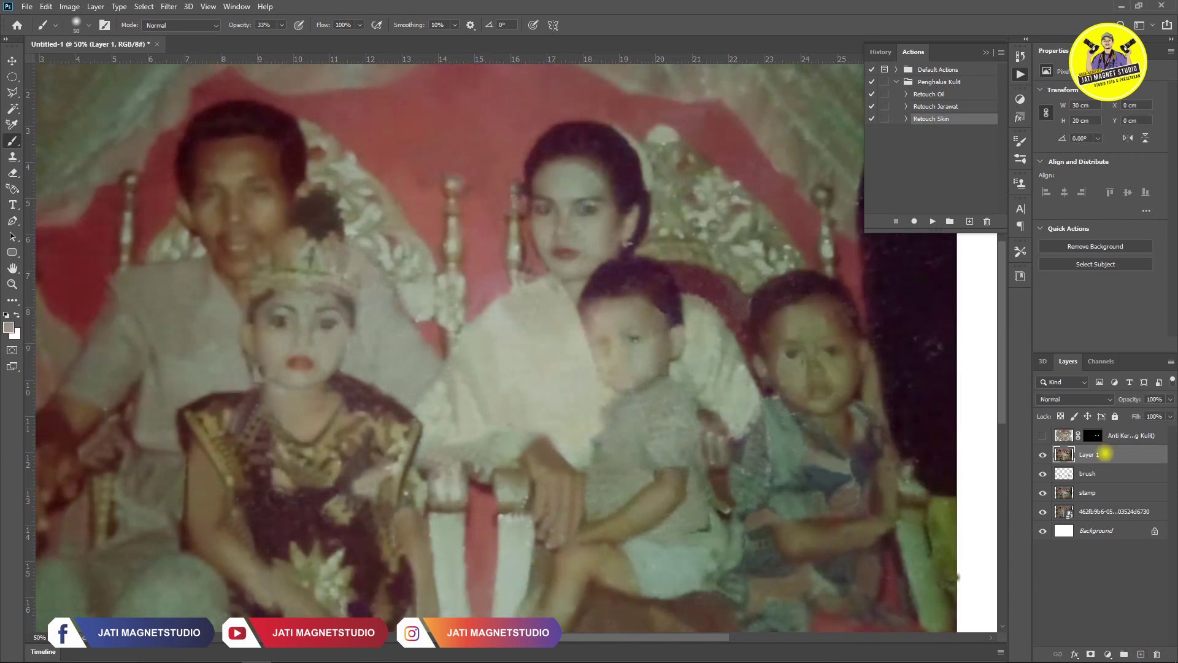
key(ctrl+comma)
key(ctrl+comma)
click(1141, 653)
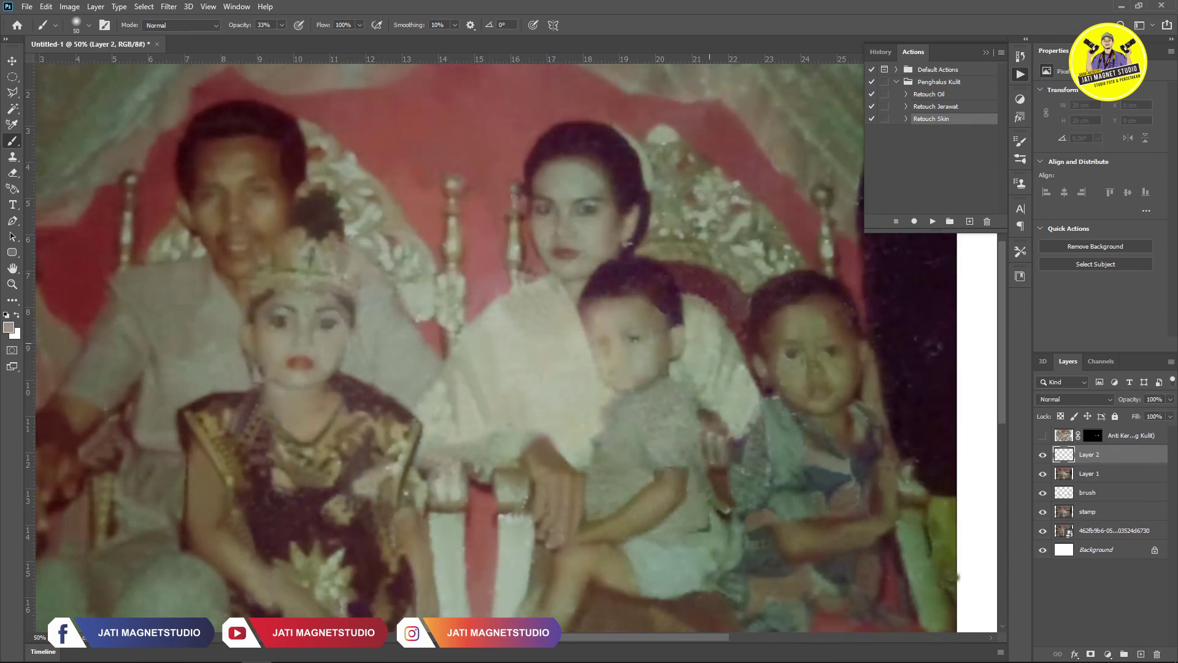
Paint skin tone over the children's faces, leg and arm with a 175 brush
mouse_move(632, 331)
mouse_down()
mouse_move(653, 424)
mouse_move(704, 480)
mouse_up()
key(bracketright)
key(bracketright)
key(bracketright)
drag(296, 322, 289, 348)
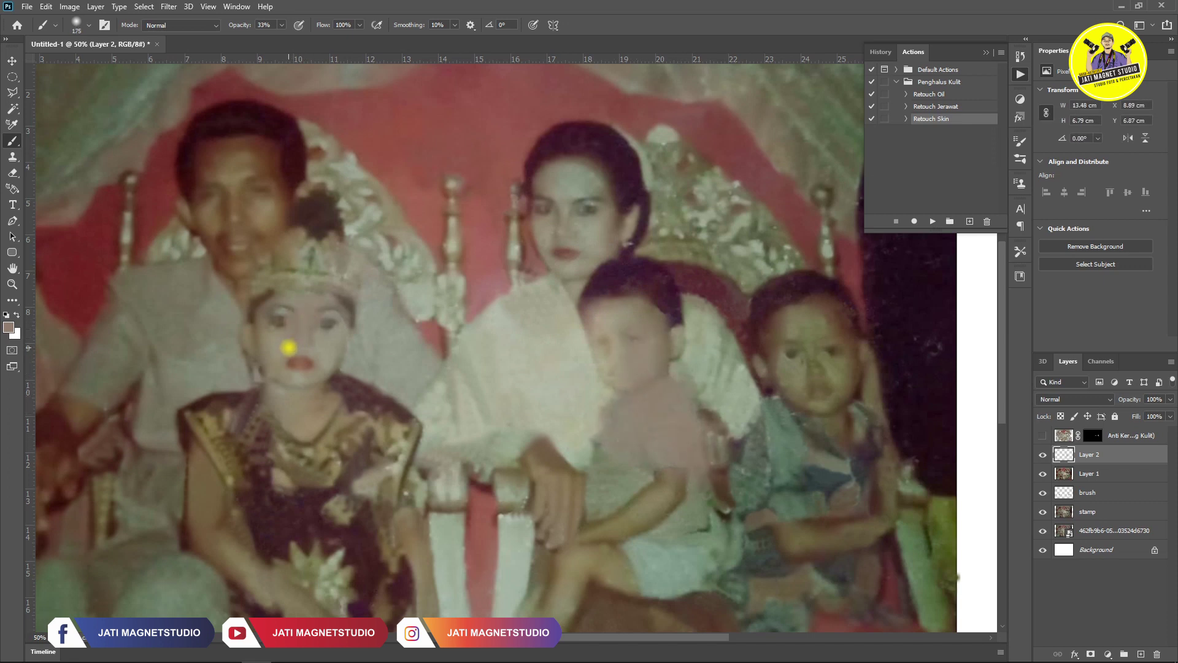
drag(810, 347, 818, 384)
drag(711, 497, 718, 534)
mouse_move(823, 515)
mouse_down()
mouse_move(886, 526)
mouse_move(873, 466)
mouse_move(822, 460)
mouse_up()
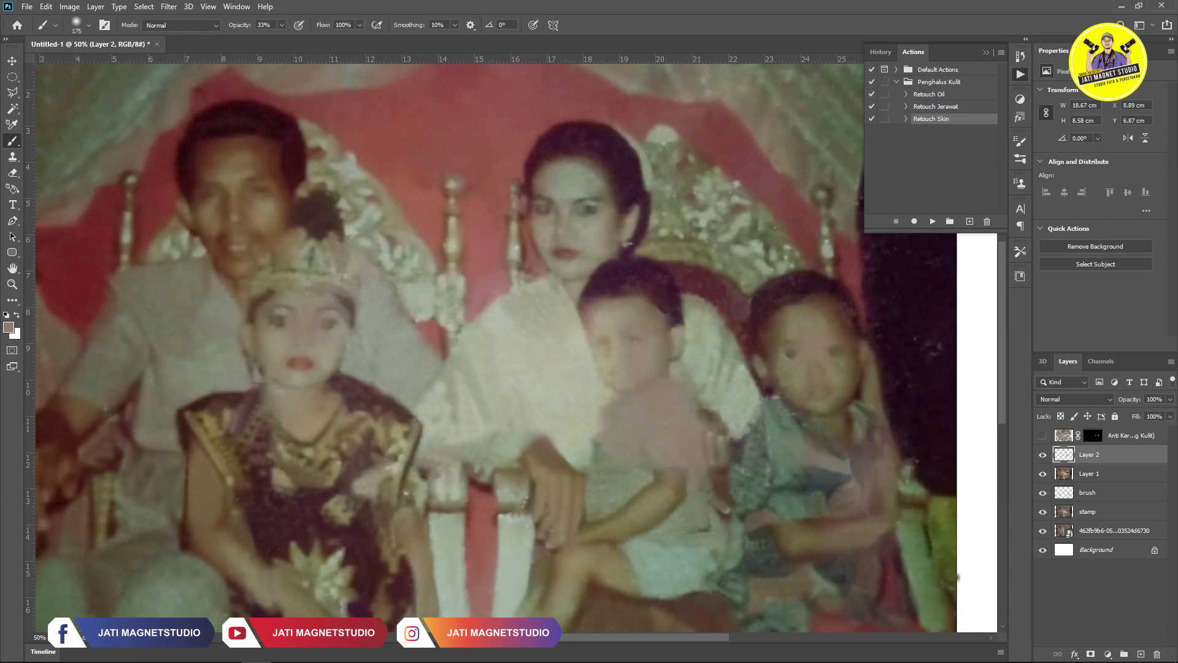
Set Layer 2 to Overlay blend mode at 57% opacity
click(1074, 399)
click(1049, 472)
key(Down)
key(Down)
key(Down)
click(1170, 399)
drag(1169, 413, 1145, 413)
key(ctrl+minus)
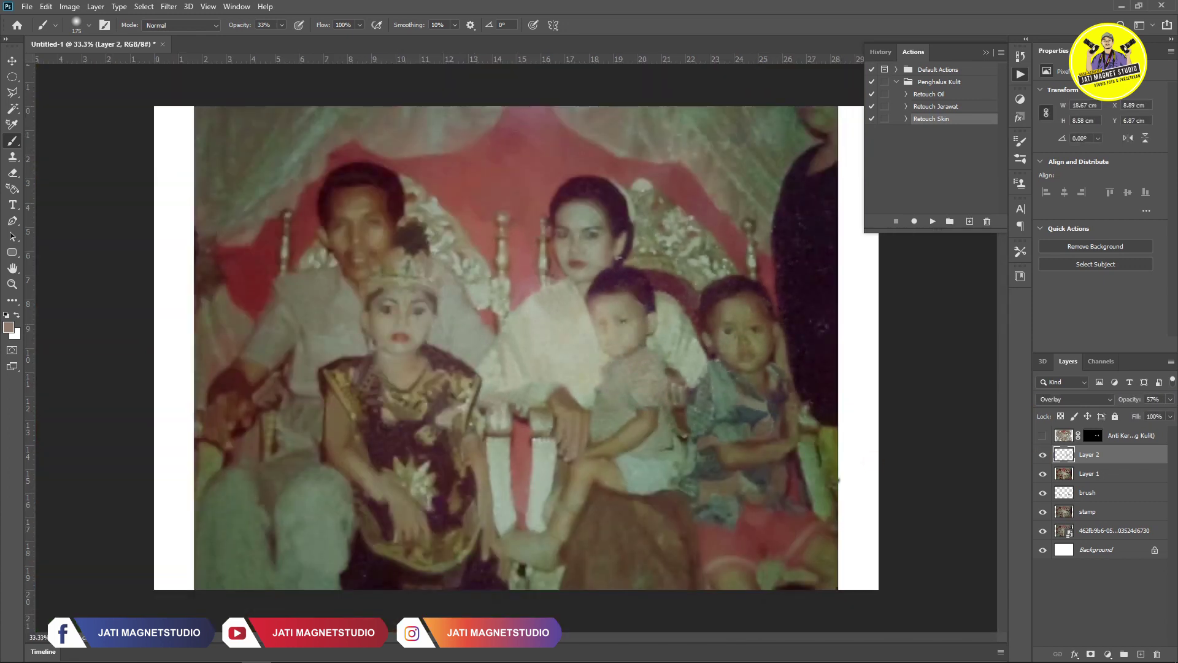
Show the Anti Kerut layer again and paint skin tone on the woman's forehead with a 70 brush
click(1043, 435)
click(1093, 435)
scroll(629, 326, up, 2)
key(bracketleft)
key(bracketleft)
key(bracketleft)
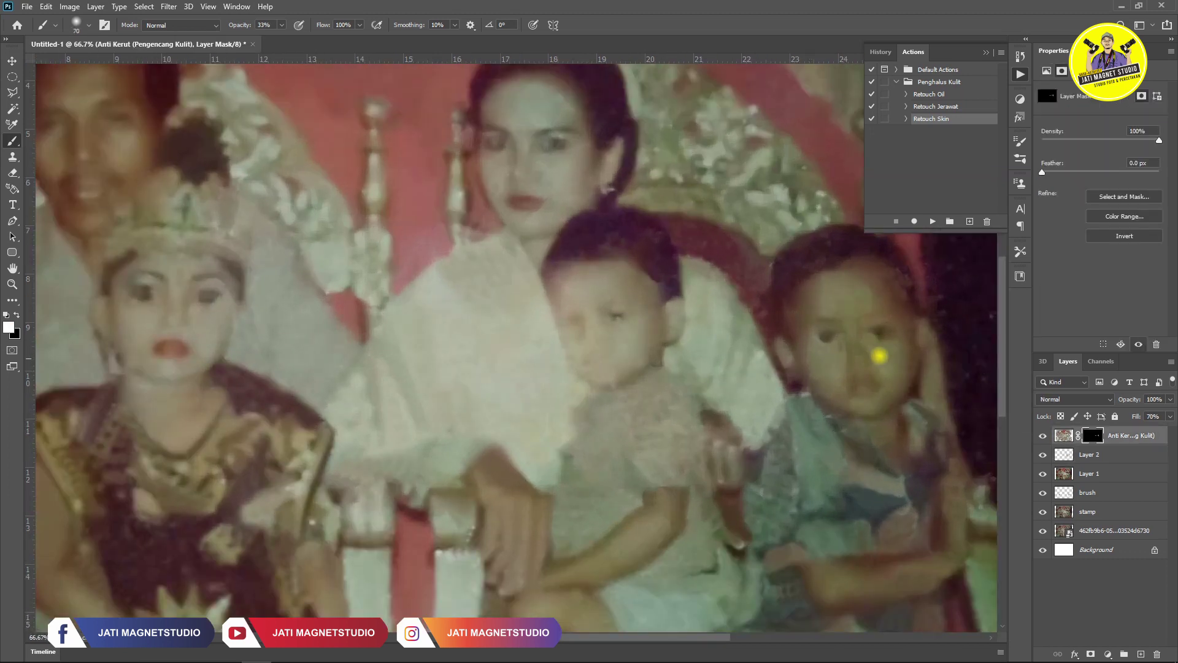
key(alt+bracketleft)
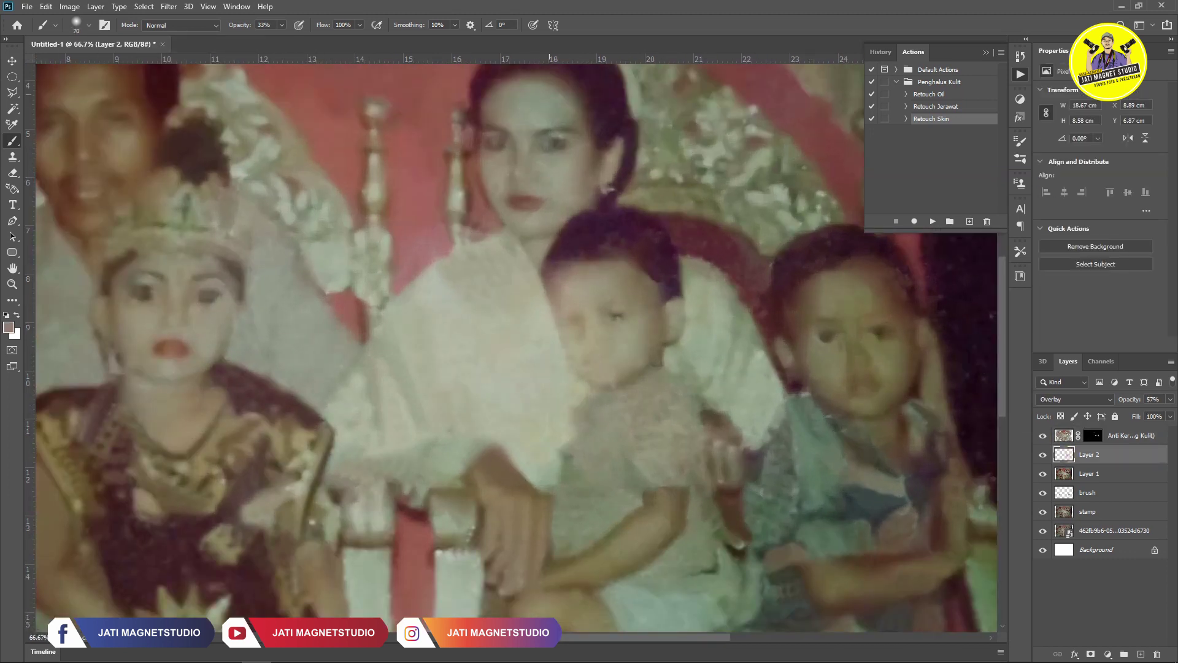
drag(558, 96, 560, 116)
key(ctrl+minus)
key(ctrl+minus)
key(ctrl+minus)
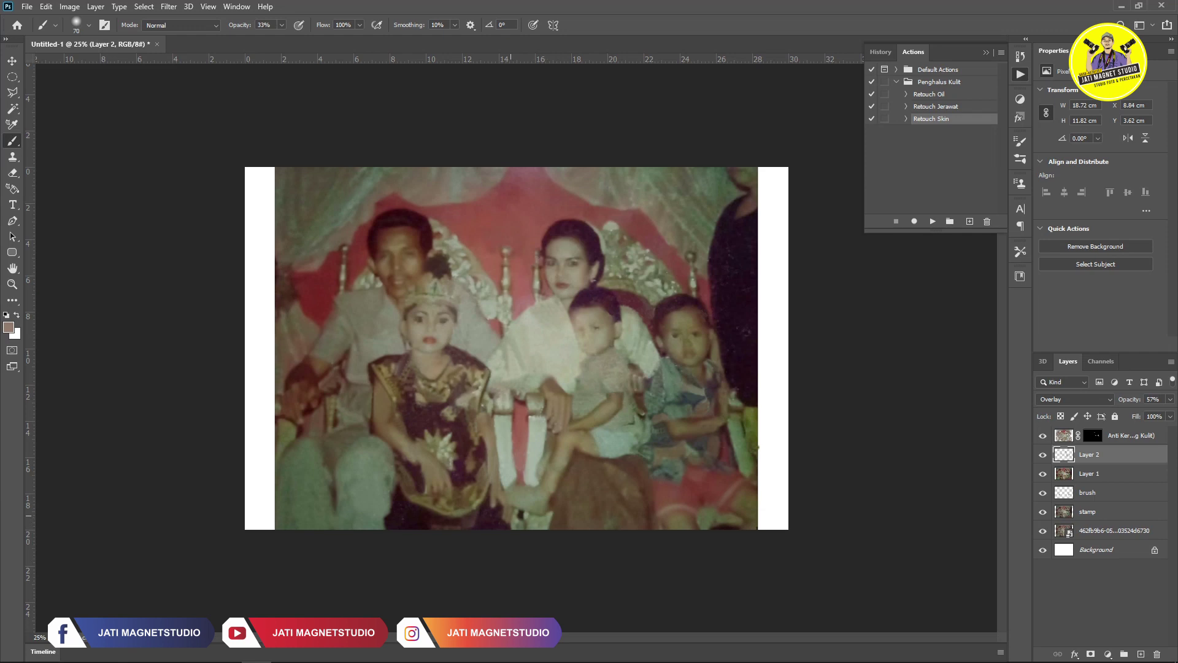
Toggle the Anti Kerut layer off and on, zooming to 200% on the children
key(ctrl+plus)
key(ctrl+plus)
key(ctrl+plus)
click(1042, 435)
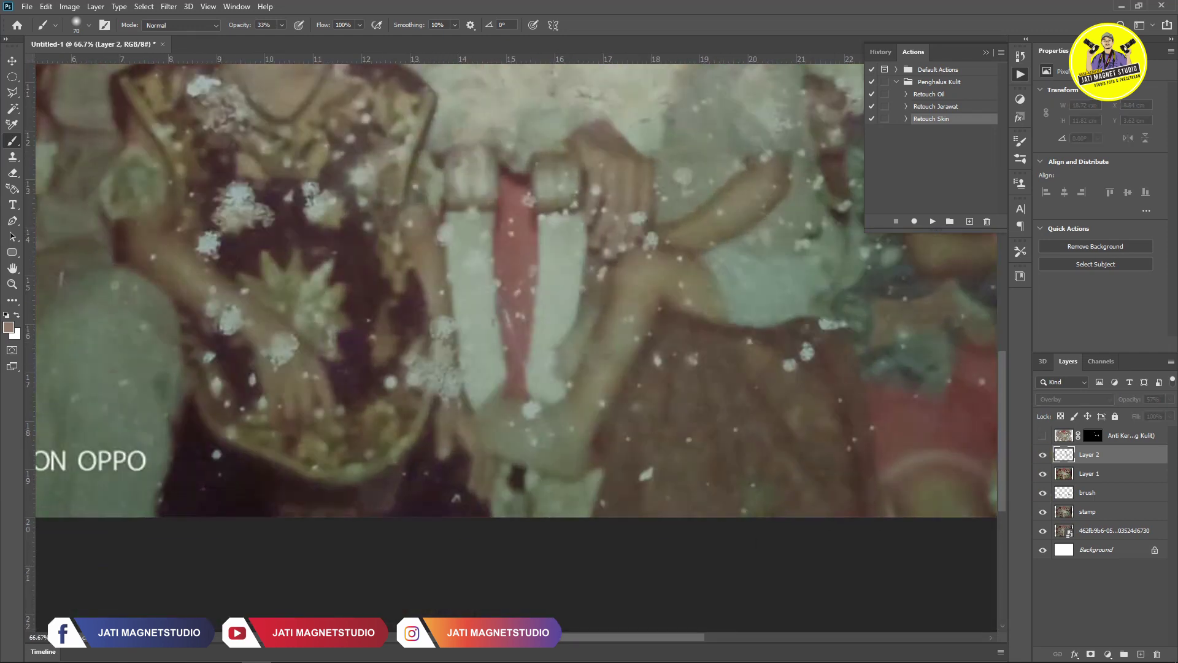
key(alt+bracketright)
key(ctrl+minus)
key(ctrl+minus)
key(ctrl+plus)
key(ctrl+plus)
key(ctrl+plus)
key(ctrl+plus)
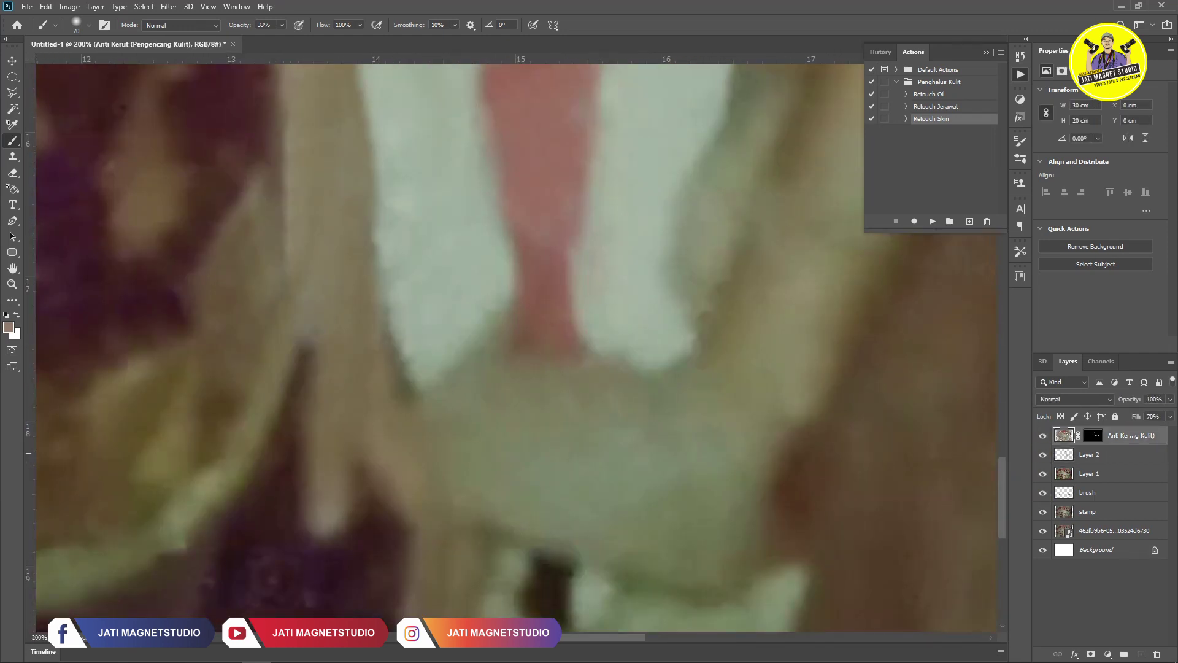
Stamp visible layers into Layer 3 and clone away blemishes by the chair post and child's leg
key(ctrl+shift+alt+e)
key(s)
mouse_move(611, 380)
mouse_down()
mouse_move(544, 377)
mouse_move(547, 334)
mouse_move(534, 337)
mouse_move(558, 334)
mouse_move(509, 358)
mouse_move(486, 353)
mouse_move(506, 301)
mouse_move(562, 386)
mouse_move(636, 397)
mouse_up()
key(ctrl+minus)
key(ctrl+minus)
key(ctrl+minus)
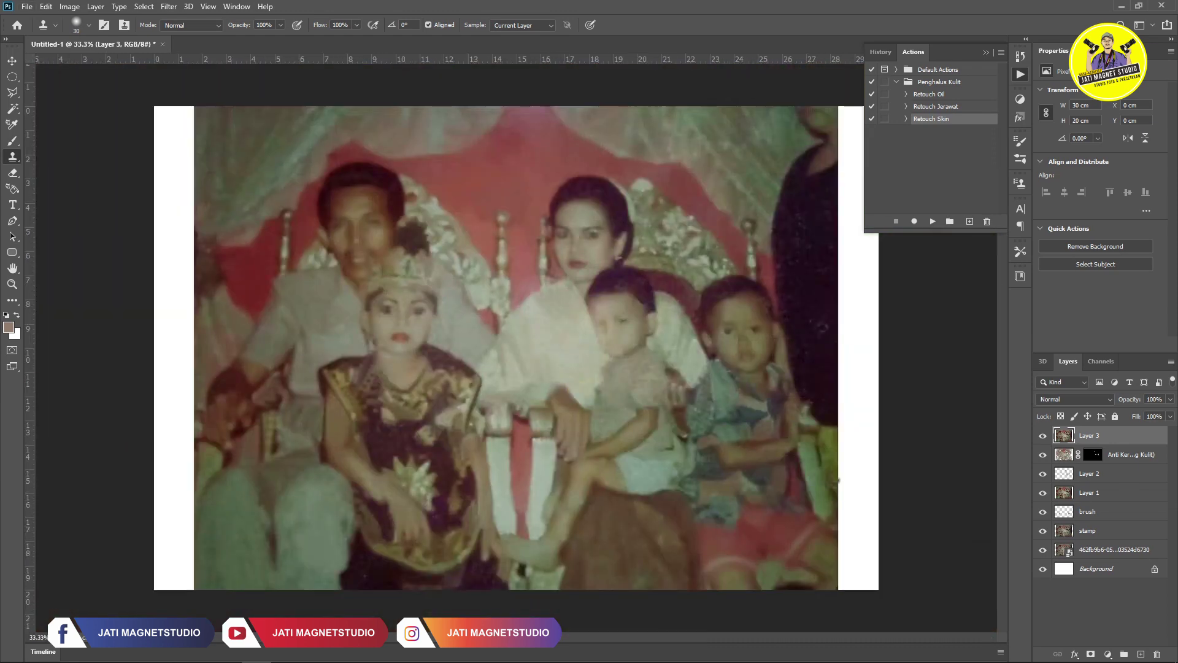
key(ctrl+plus)
key(ctrl+plus)
key(ctrl+plus)
key(ctrl+plus)
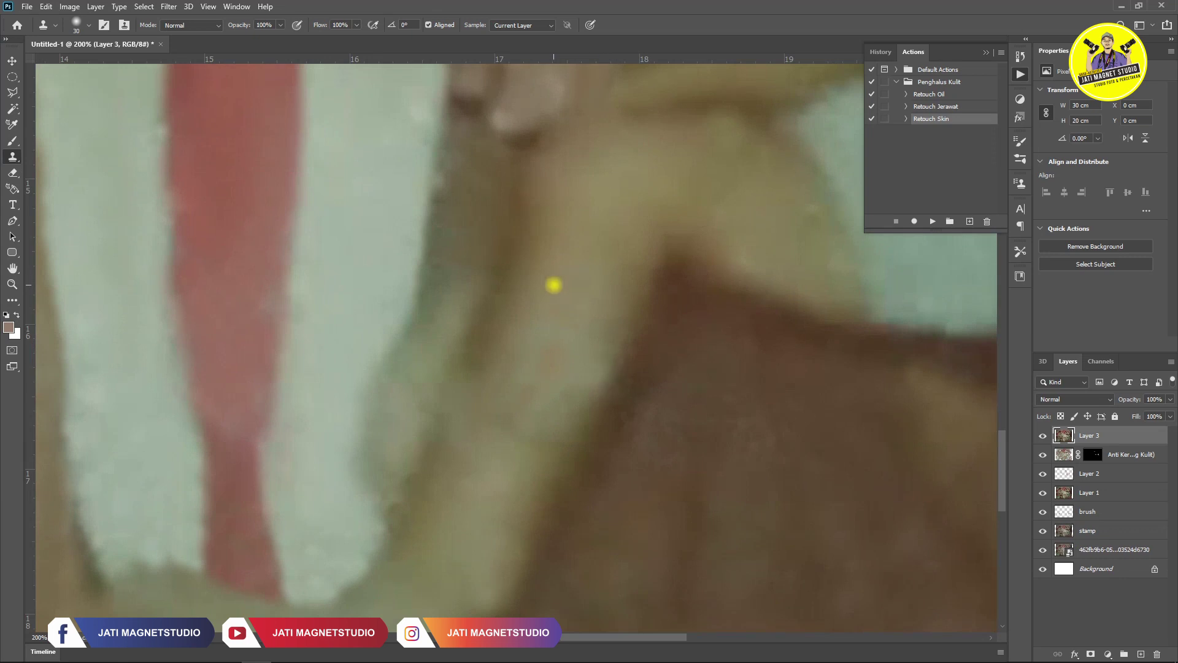
mouse_move(460, 398)
mouse_down()
mouse_move(447, 421)
mouse_move(573, 375)
mouse_up()
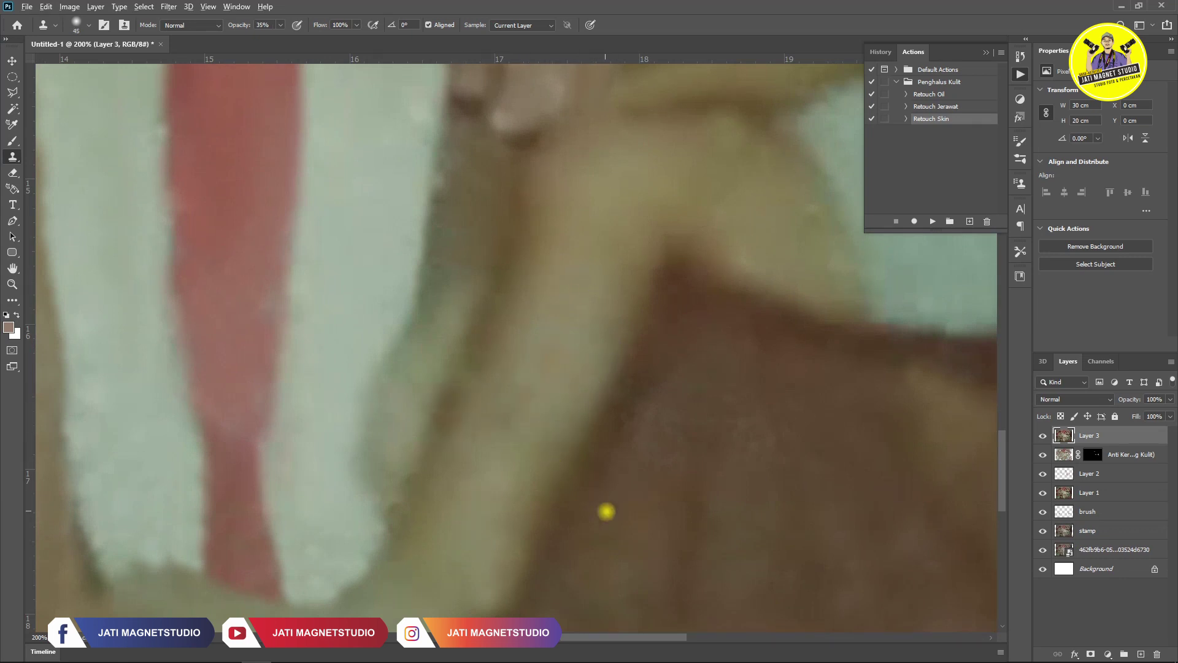
drag(607, 510, 677, 446)
Zoom out to the full photo and open the Camera Raw Filter
key(ctrl+minus)
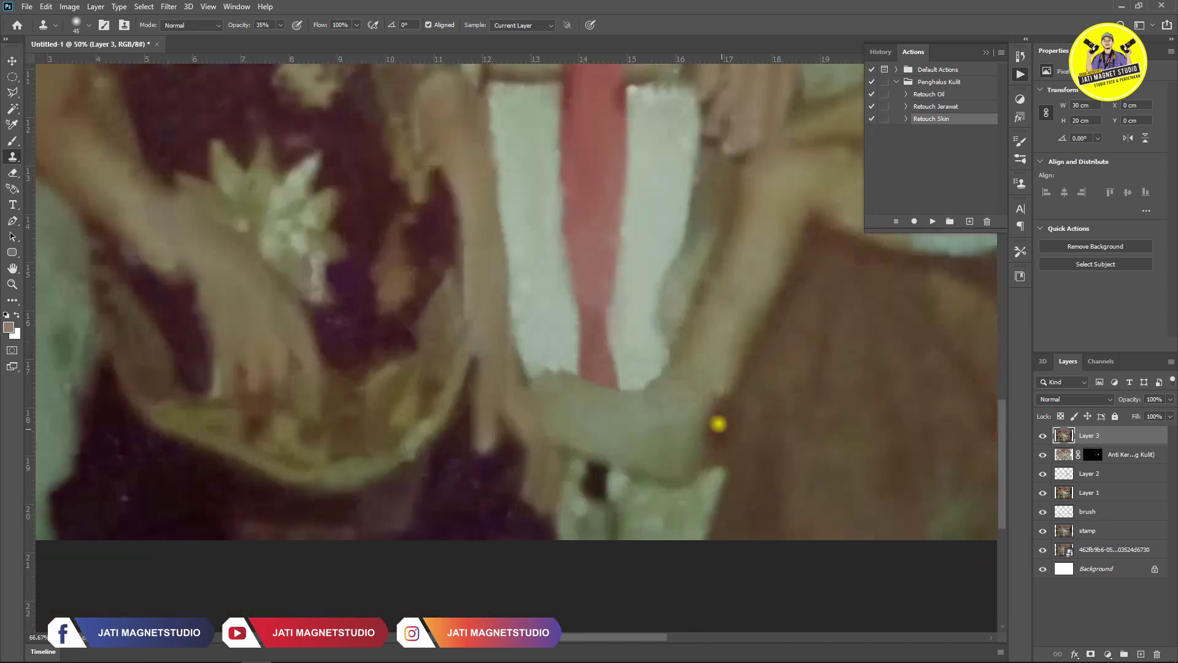
key(ctrl+minus)
key(ctrl+minus)
key(ctrl+minus)
key(ctrl+minus)
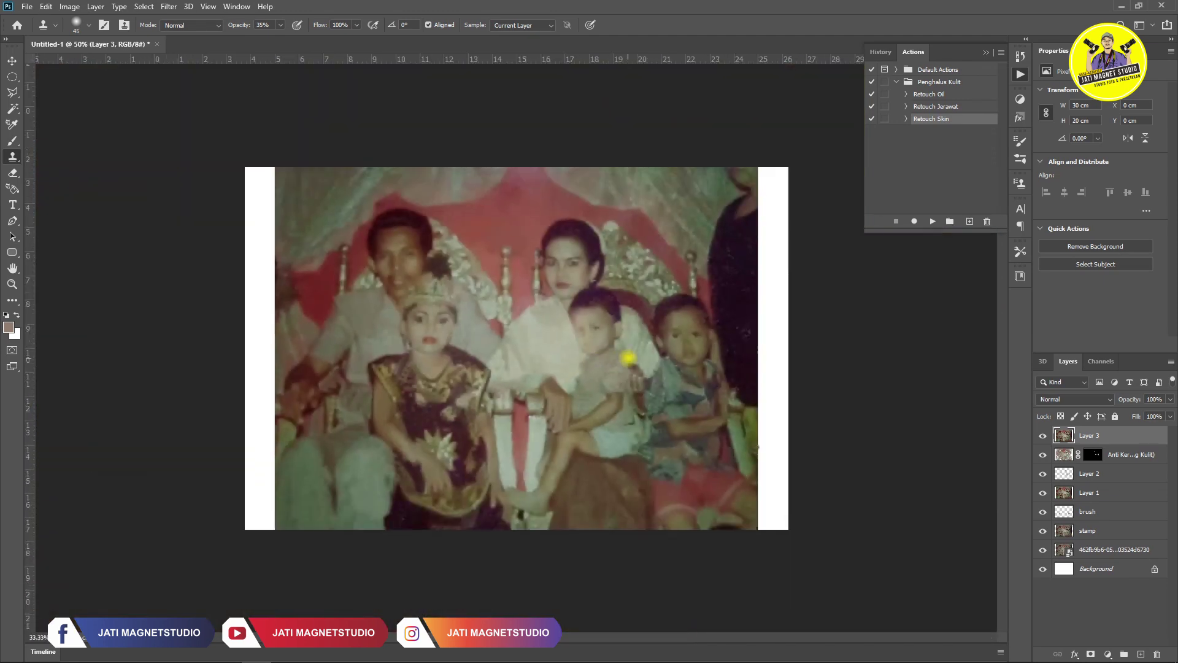
click(169, 6)
click(197, 84)
Apply Temperature +10, Tint +38, Contrast +21, Highlights +45, Shadows -56, then duplicate Layer 3
click(740, 255)
drag(733, 236, 758, 255)
mouse_move(733, 313)
mouse_down()
mouse_move(755, 313)
mouse_move(733, 295)
mouse_up()
drag(753, 255, 761, 255)
mouse_move(756, 313)
mouse_down()
mouse_move(772, 332)
mouse_move(708, 353)
mouse_up()
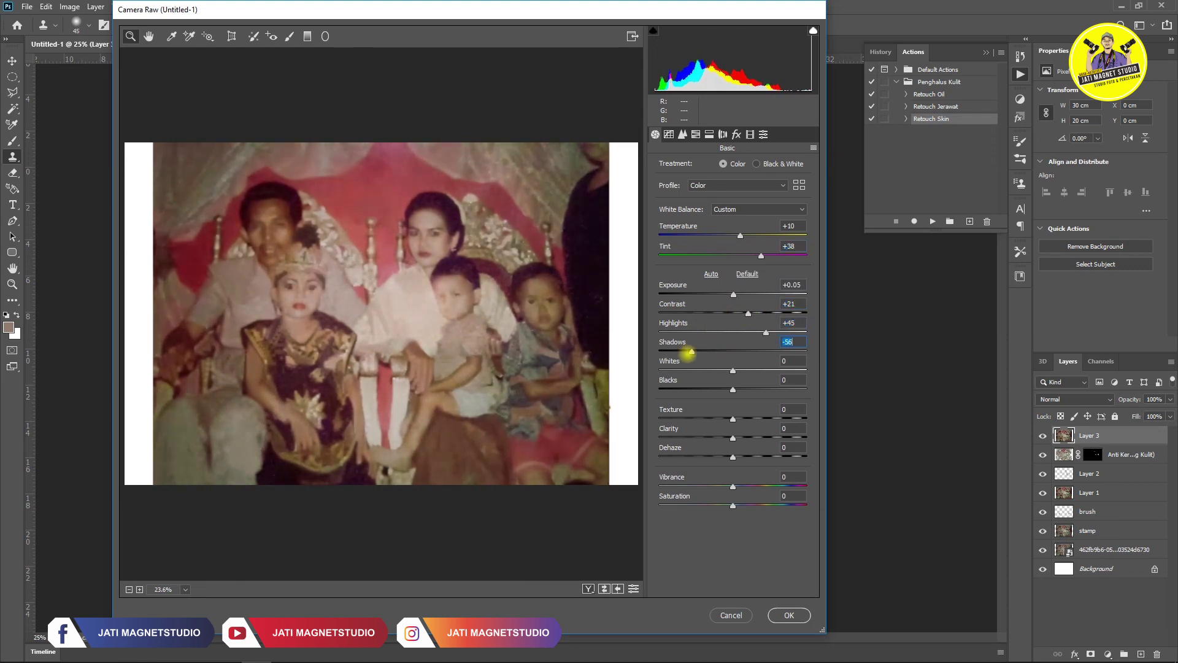
key(Return)
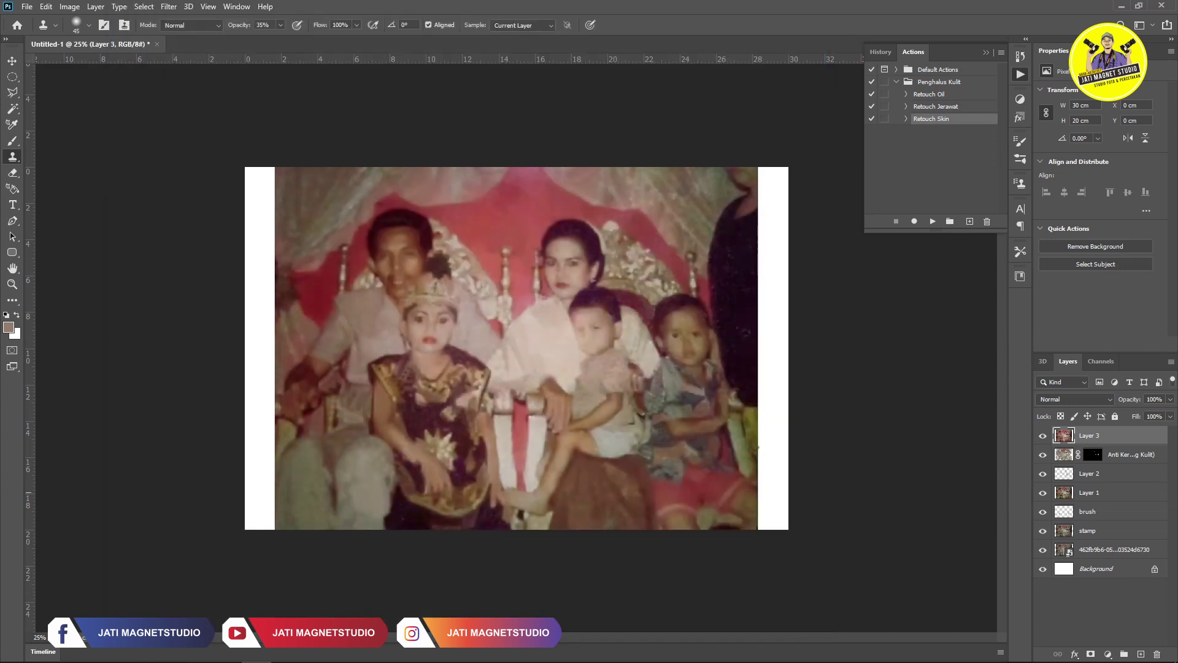
key(ctrl+j)
Flip the Layer 3 copy horizontally, move it to the right edge, and delete its white strip
key(ctrl+t)
right_click(579, 337)
click(706, 537)
mouse_move(332, 334)
mouse_down()
mouse_move(822, 334)
mouse_move(794, 327)
mouse_up()
key(Return)
key(w)
click(735, 203)
key(Delete)
Try aligning the flipped copy with the photo edge, then delete the copy layer
key(v)
drag(724, 325, 763, 323)
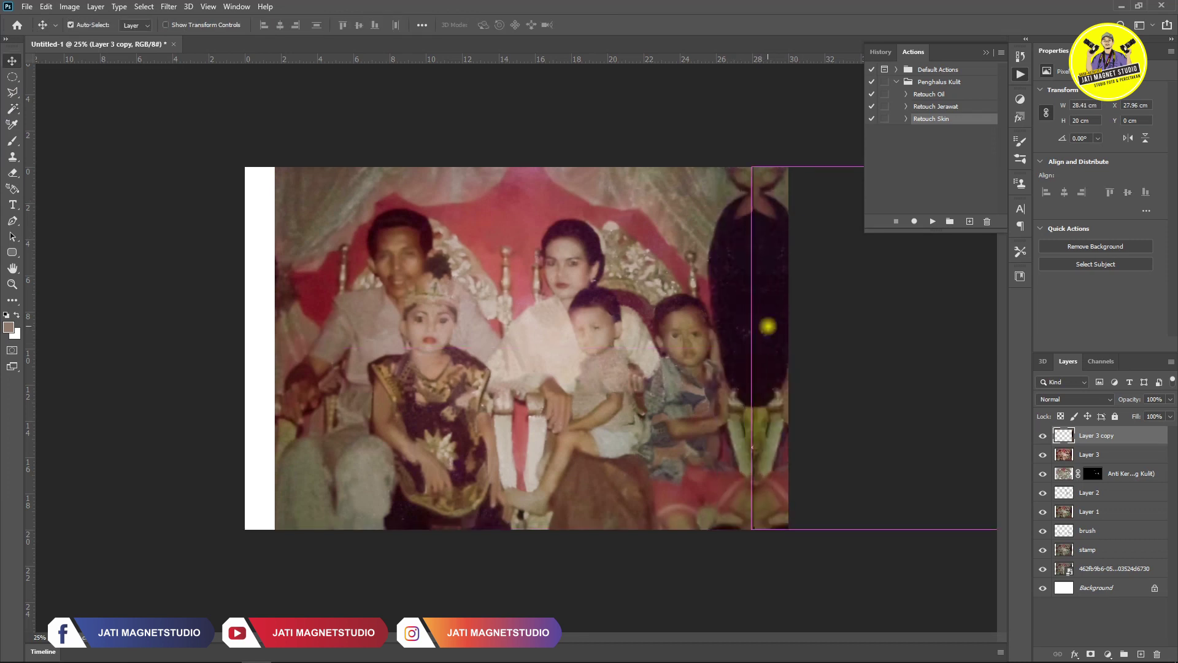
scroll(763, 324, up, 1)
drag(637, 331, 624, 411)
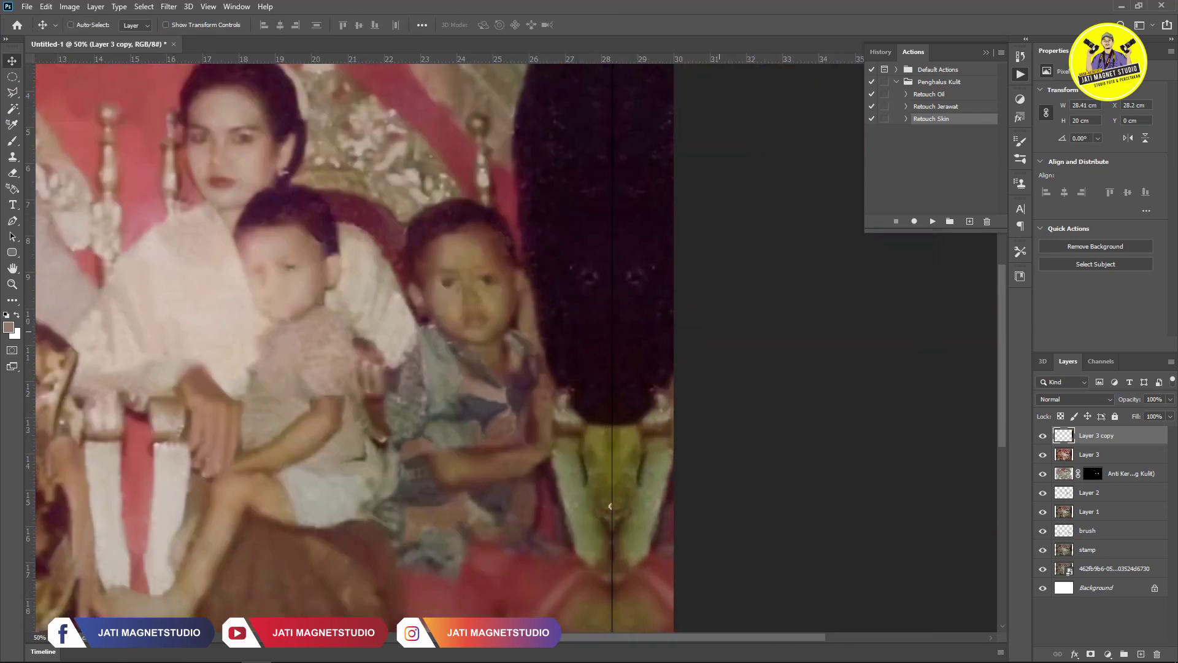
key(ctrl+minus)
key(ctrl+minus)
key(Delete)
Scale Layer 3 to about 113% so it fills the canvas with no white borders
key(ctrl+t)
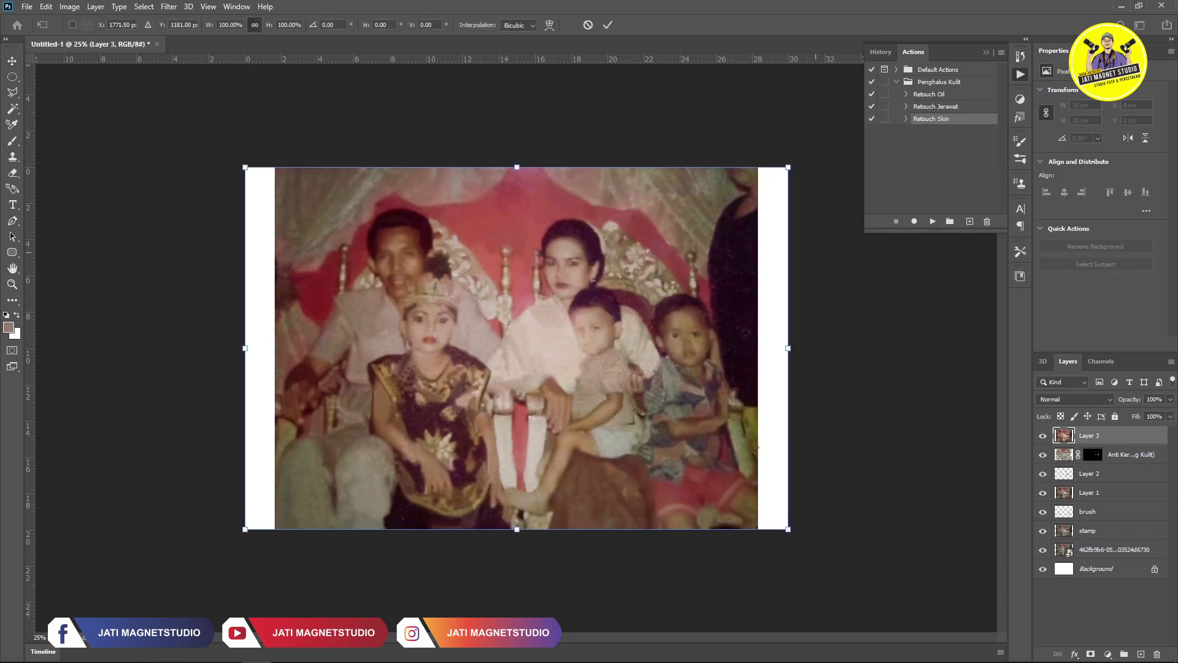
drag(789, 167, 824, 145)
drag(245, 145, 221, 125)
drag(525, 209, 516, 221)
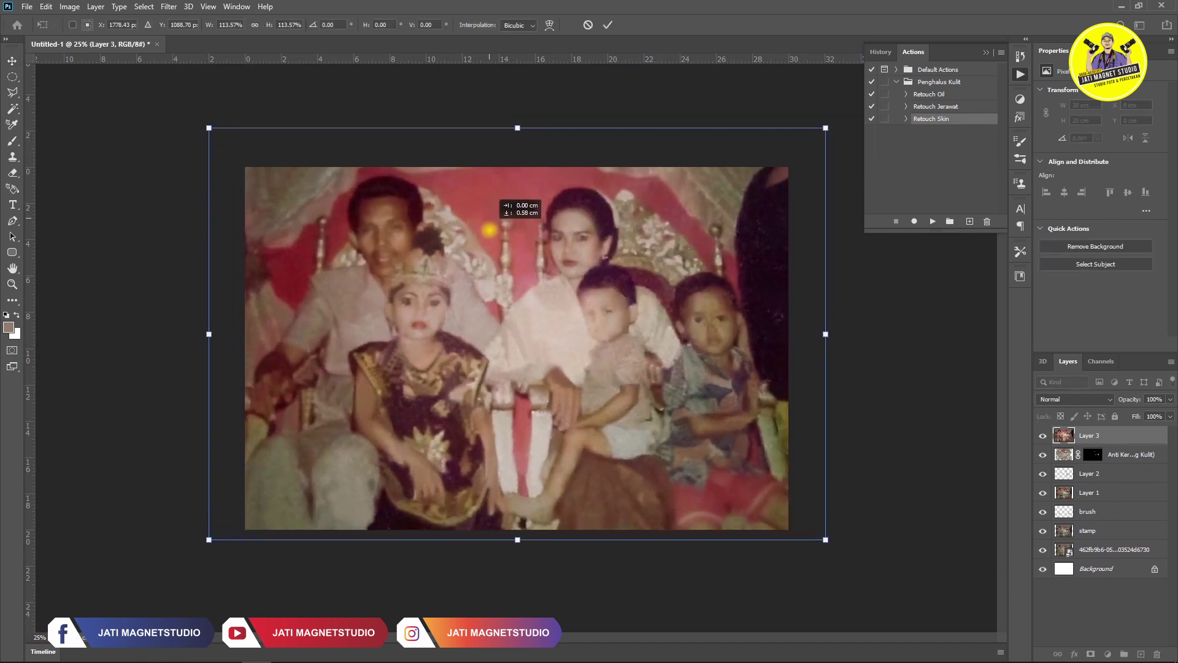
key(Return)
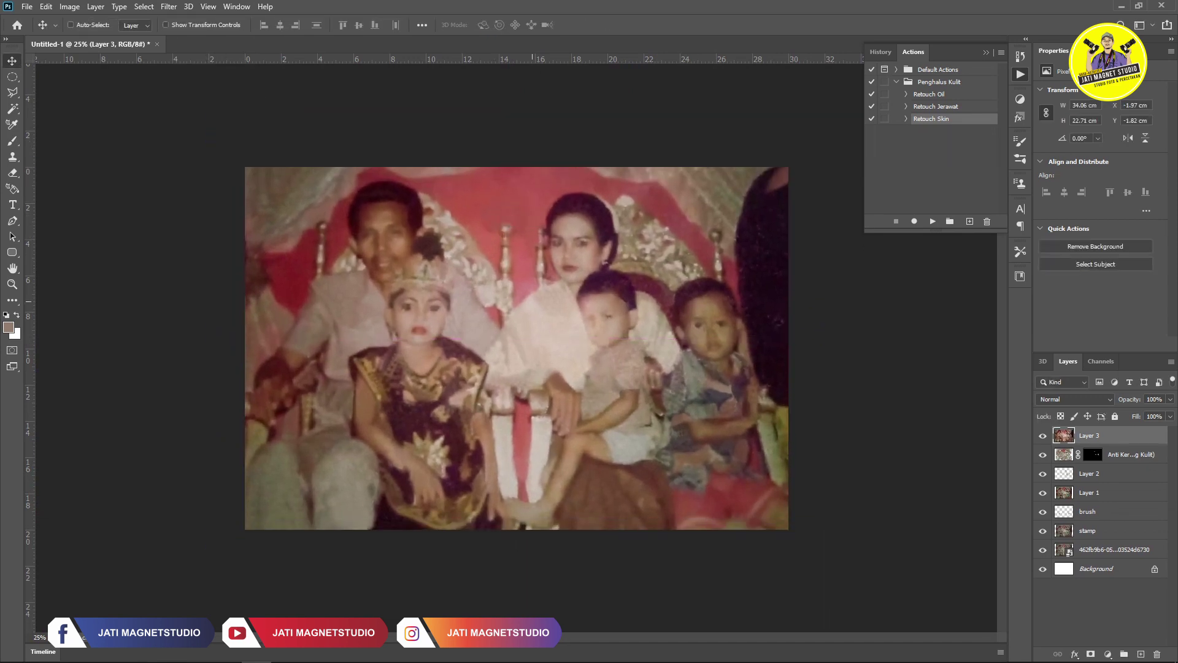
key(ctrl+s)
Save the portrait as repro.psd in New folder (3), then save a JPEG copy named repro
double_click(209, 177)
text(o)
key(Return)
click(722, 182)
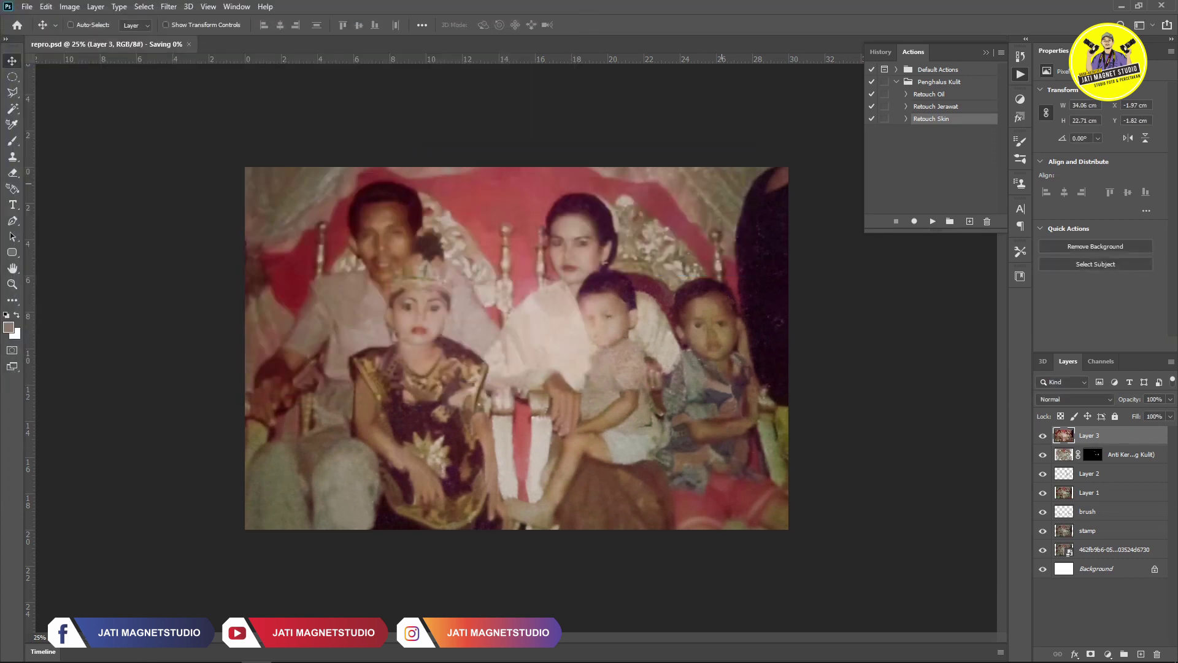
key(ctrl+shift+s)
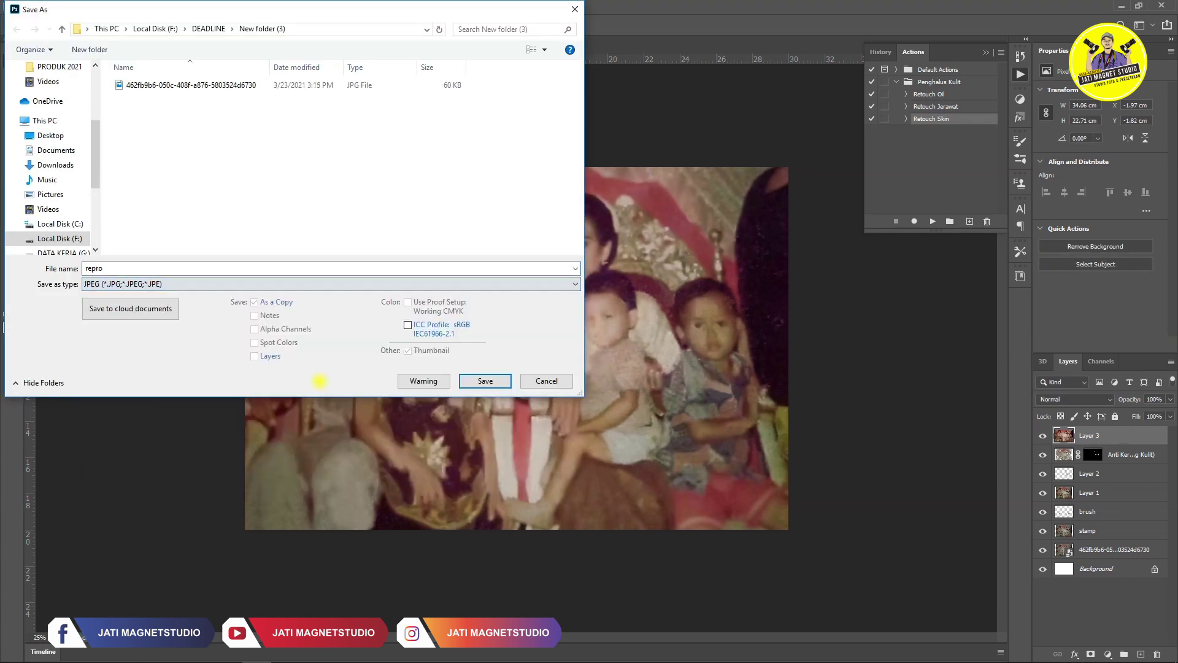
key(Return)
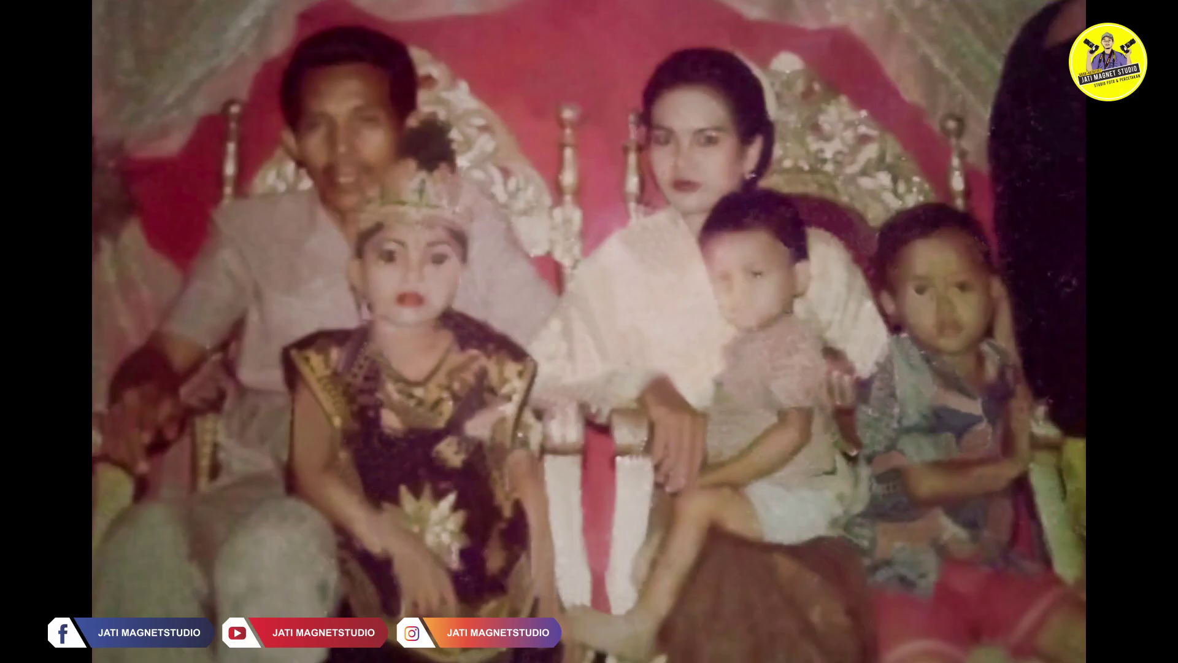